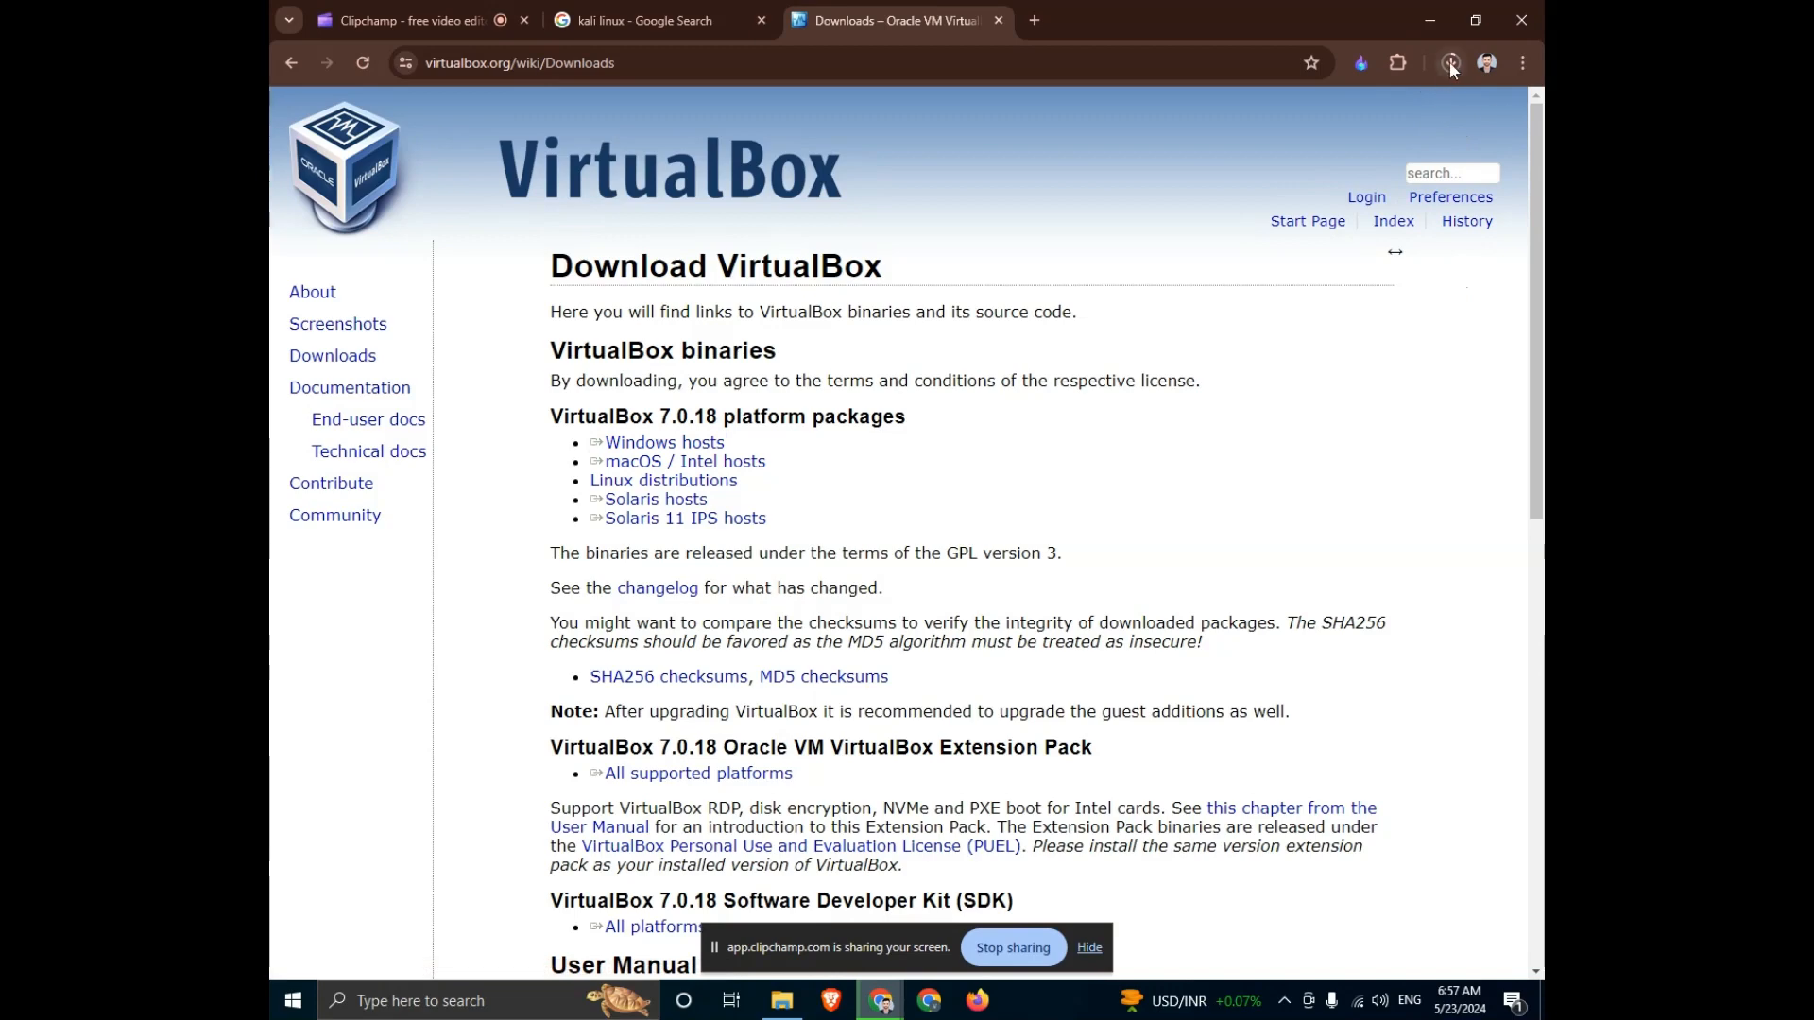
Open the Kali Linux website from the kali linux search results and go to its download page
click(1450, 63)
click(1437, 107)
click(659, 22)
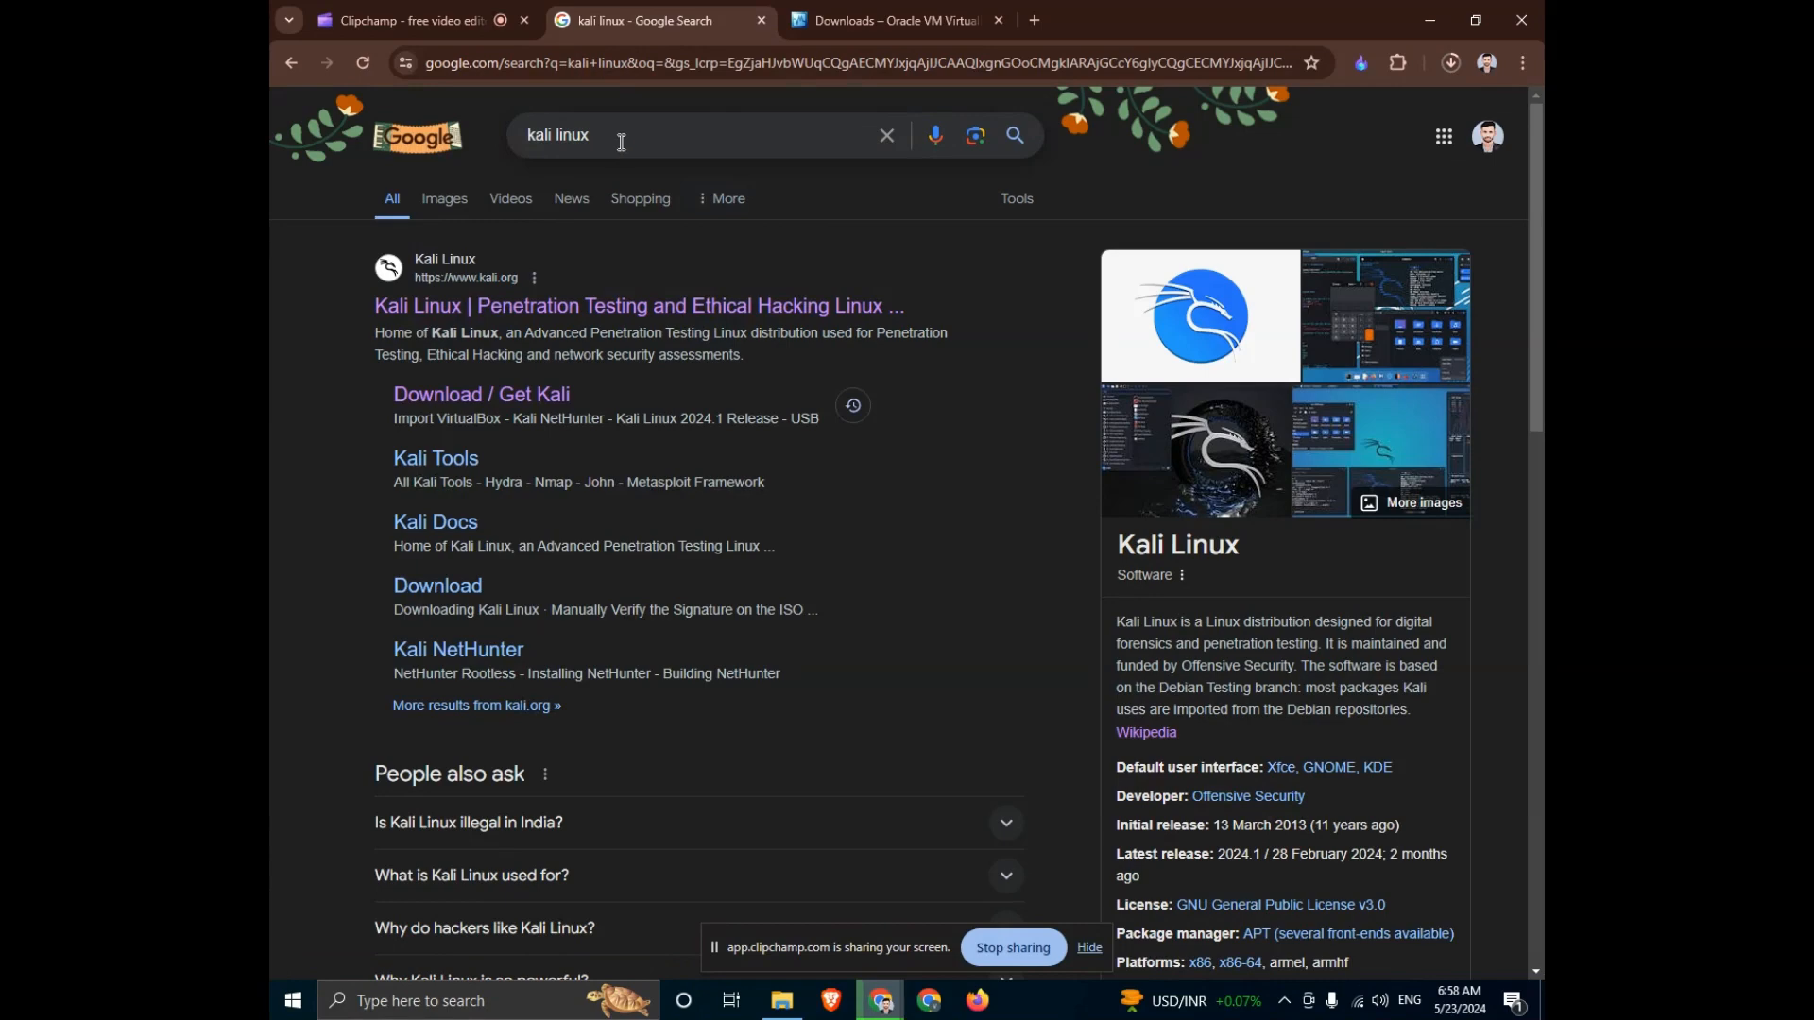
click(476, 312)
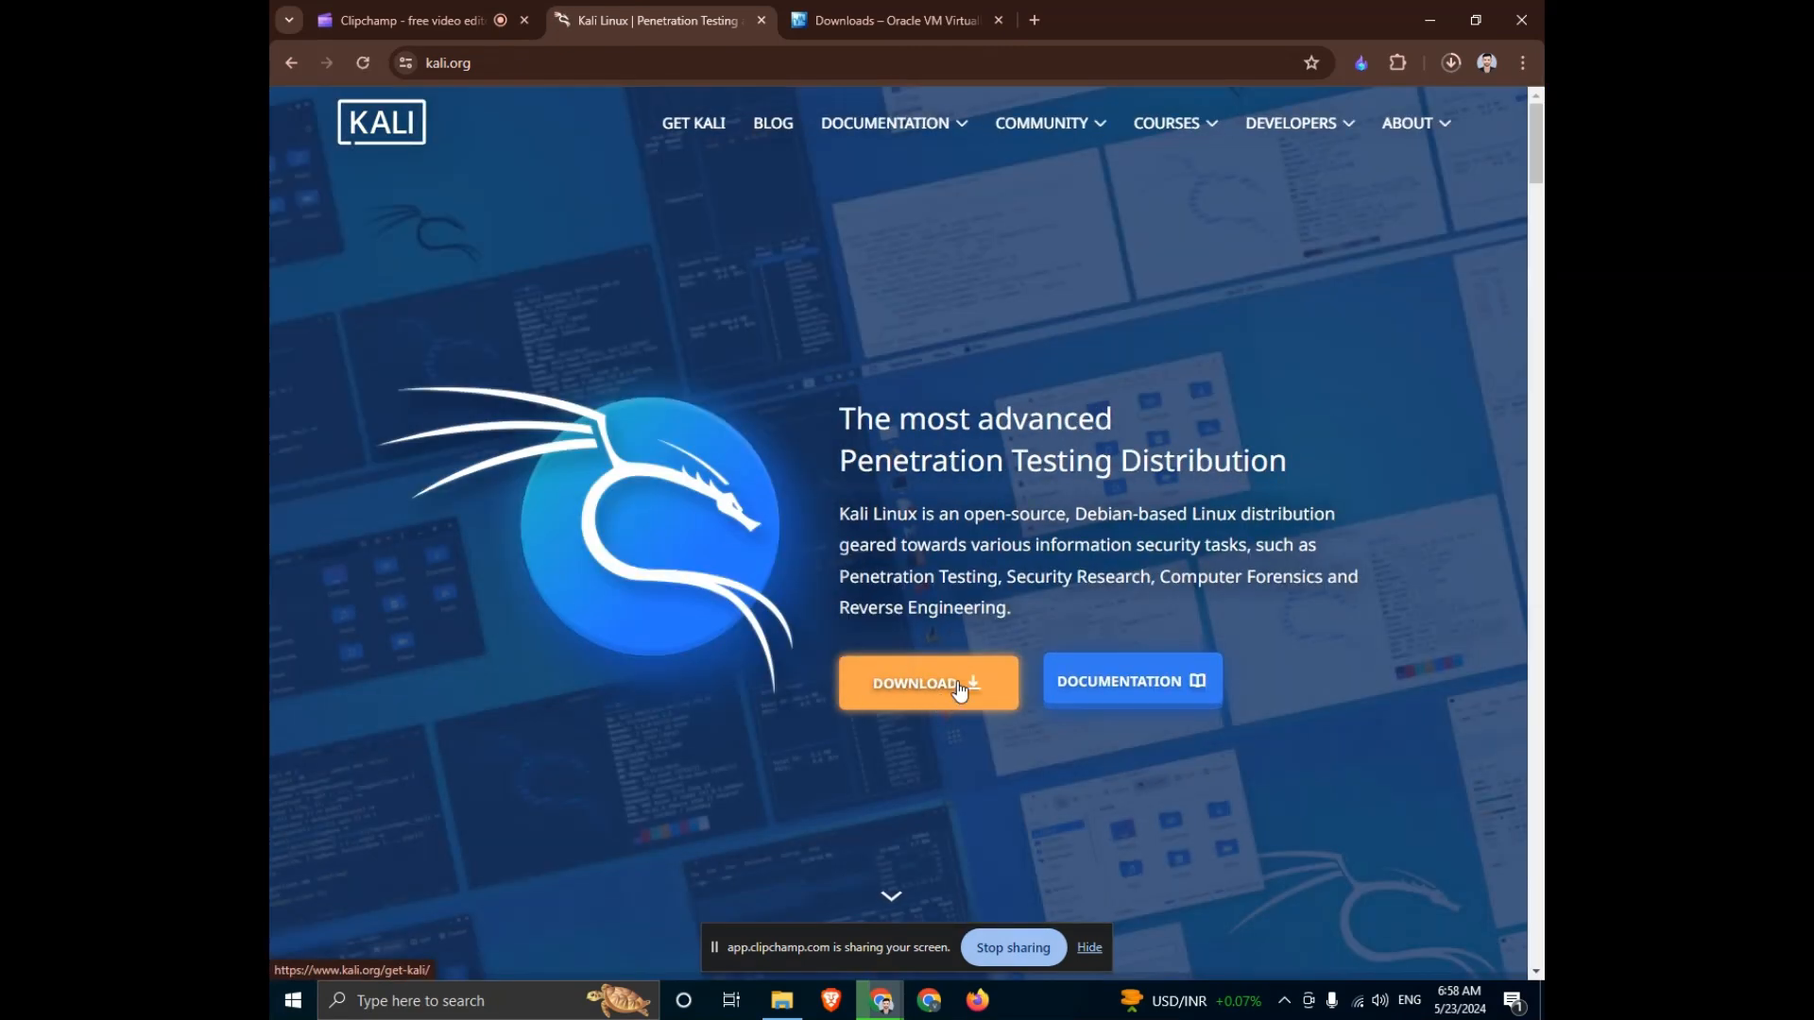
click(959, 690)
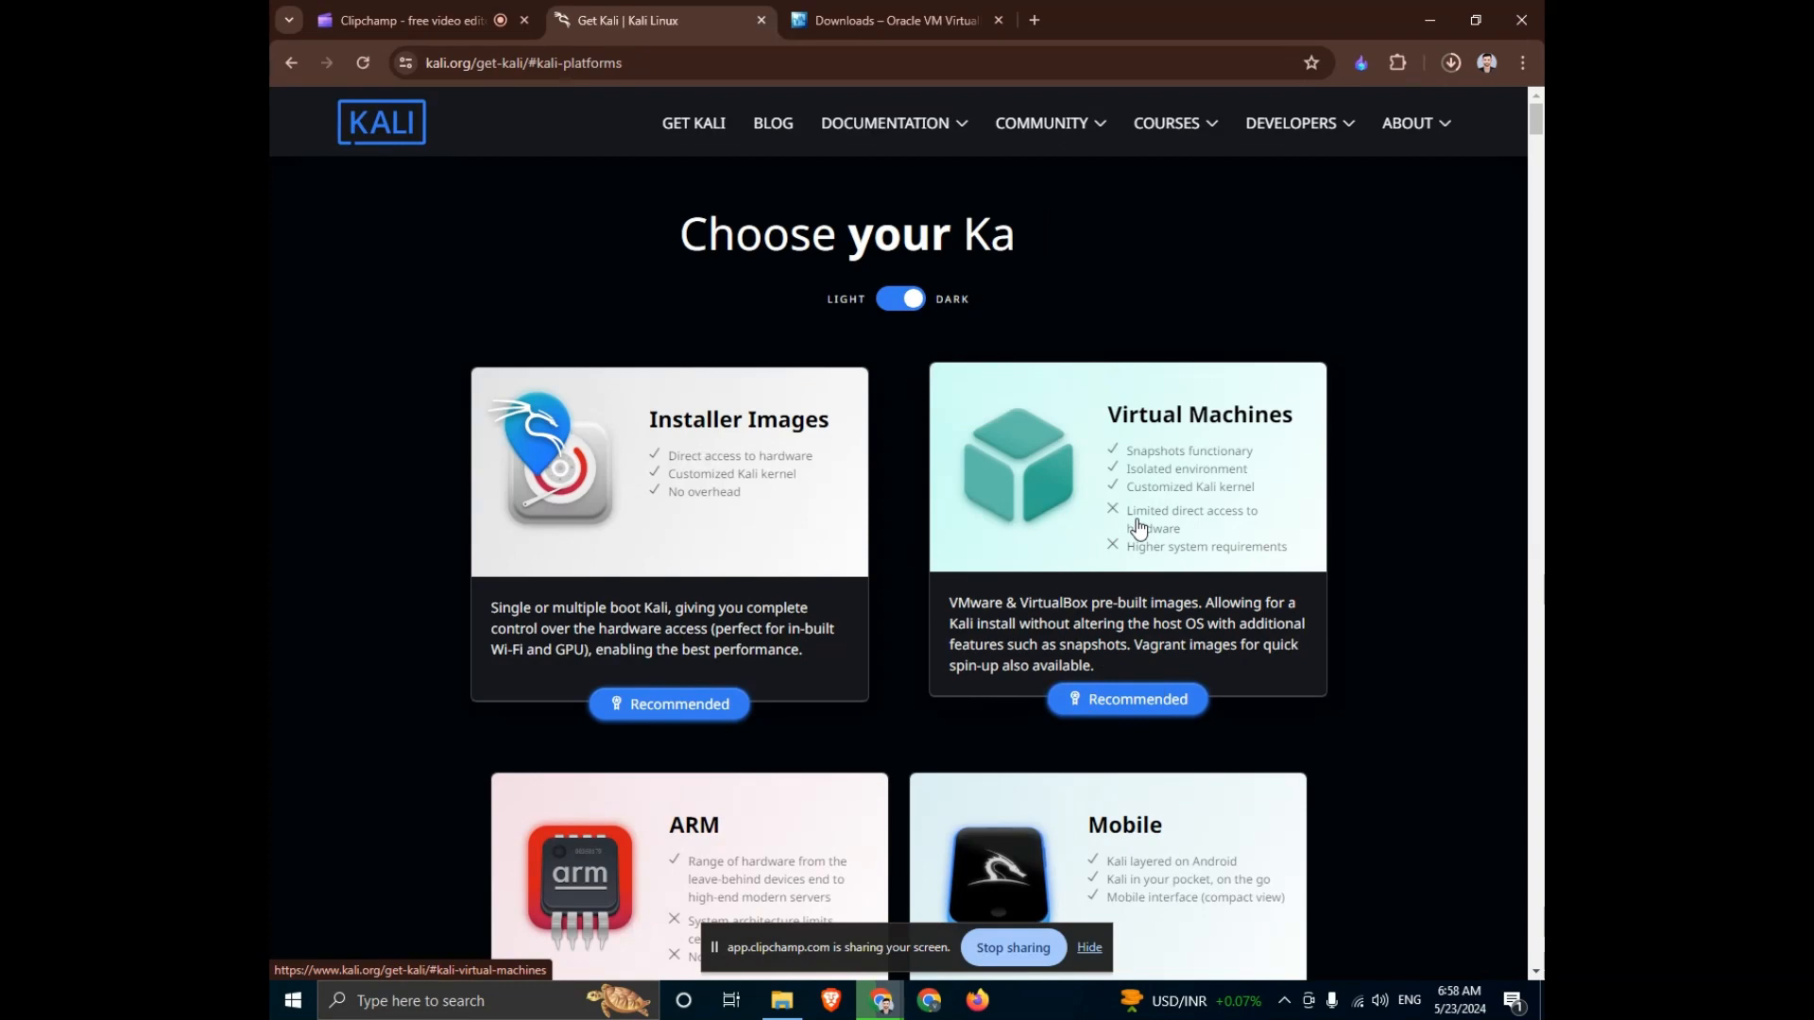
Download the 64-bit VirtualBox image from Kali's pre-built virtual machines
click(1124, 699)
scroll(819, 555, down, 3)
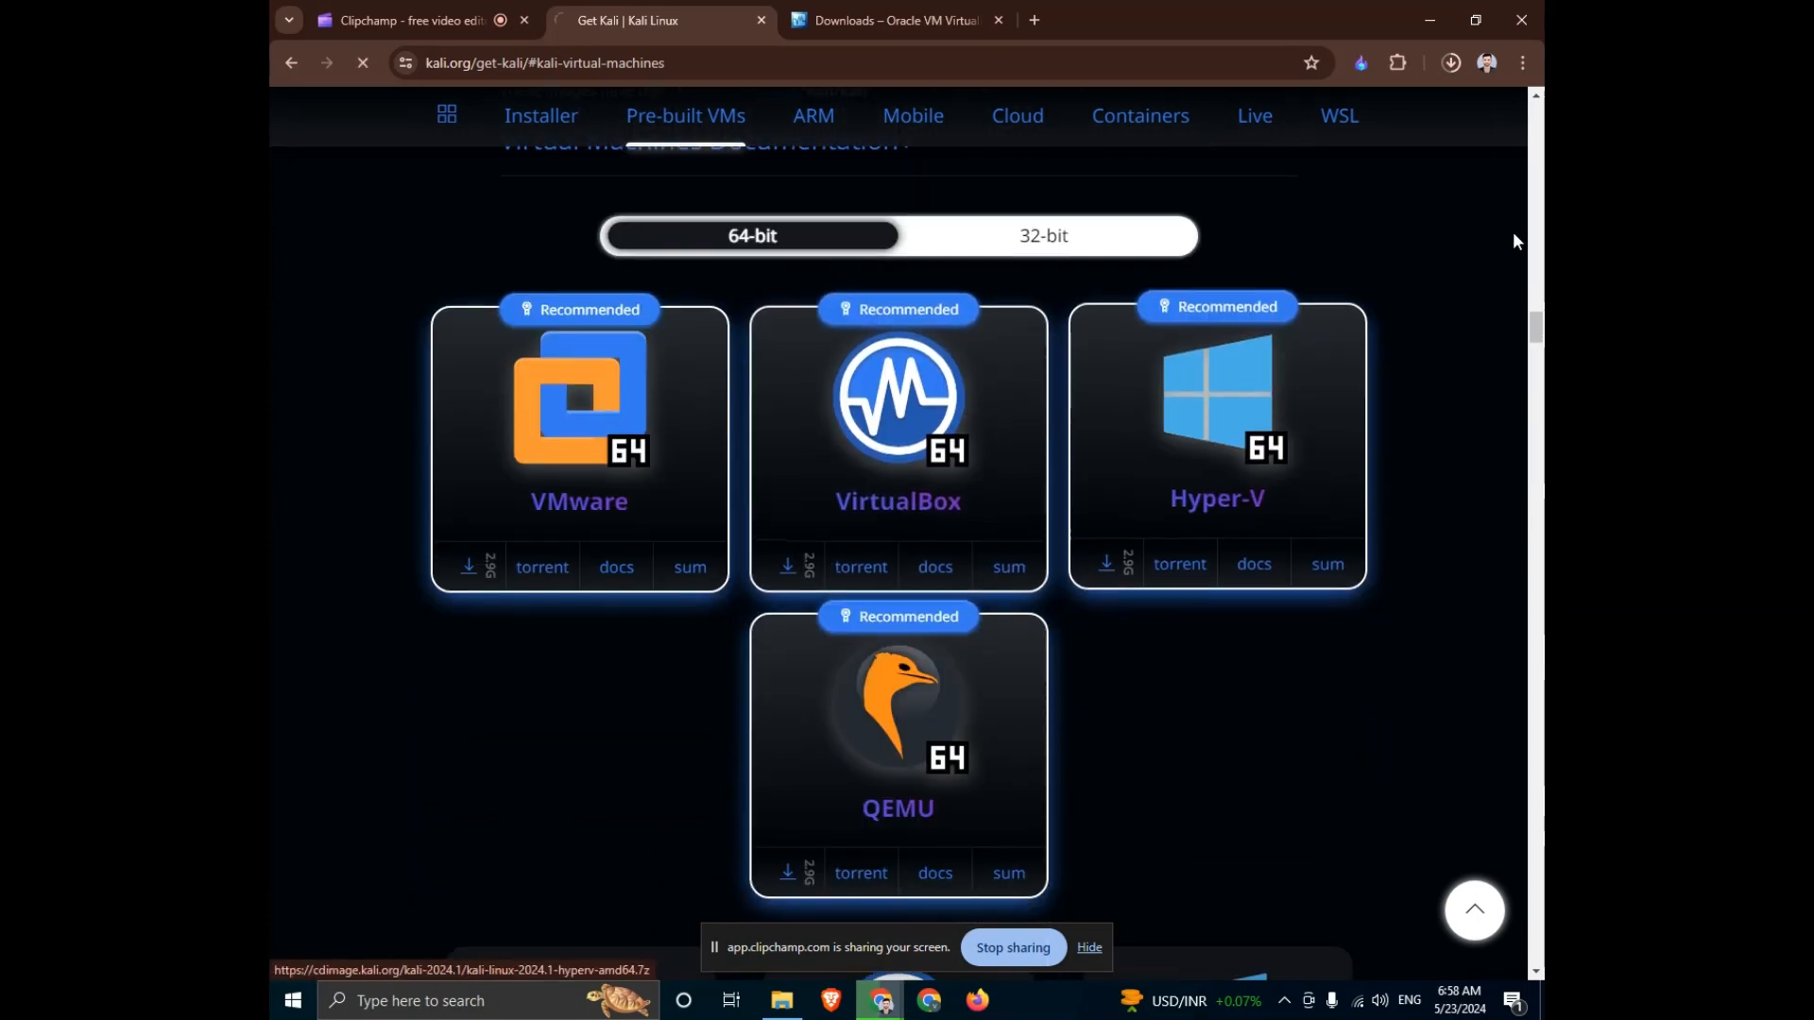
click(787, 567)
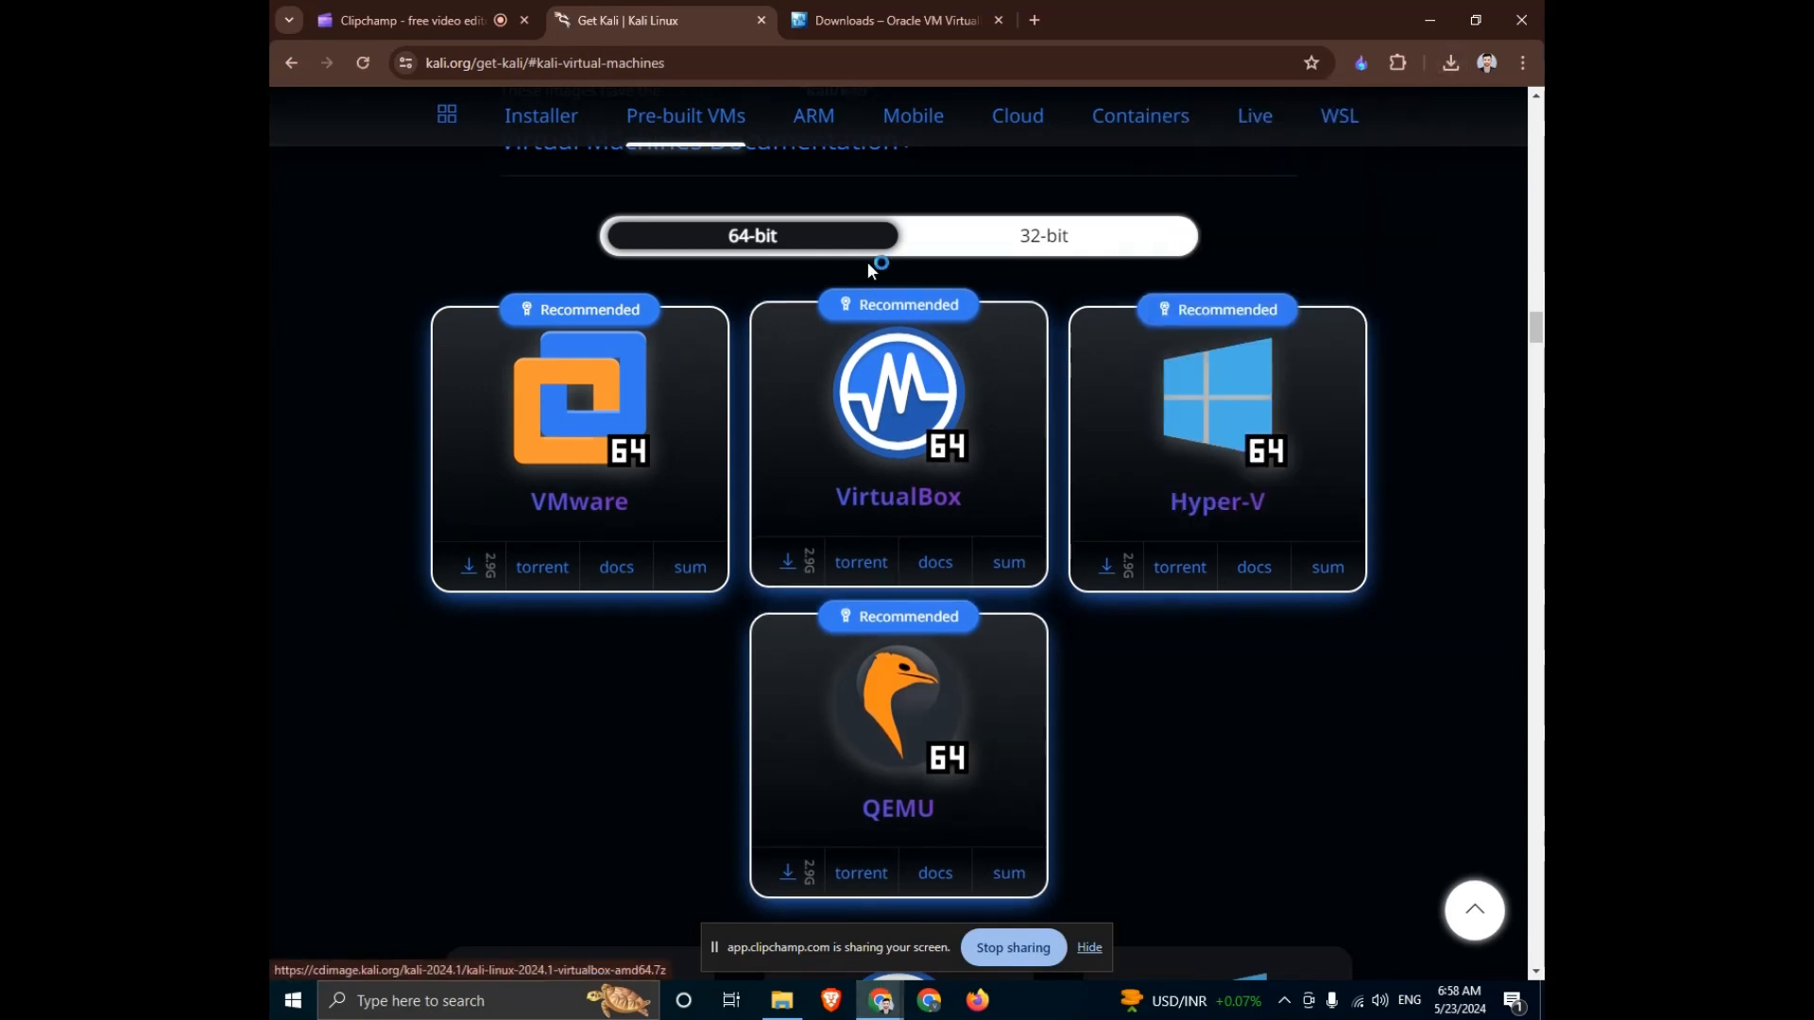
Switch to File Explorer and run the VirtualBox-7.0.14-161095-Win installer, starting the installation with the default setup options
click(799, 1003)
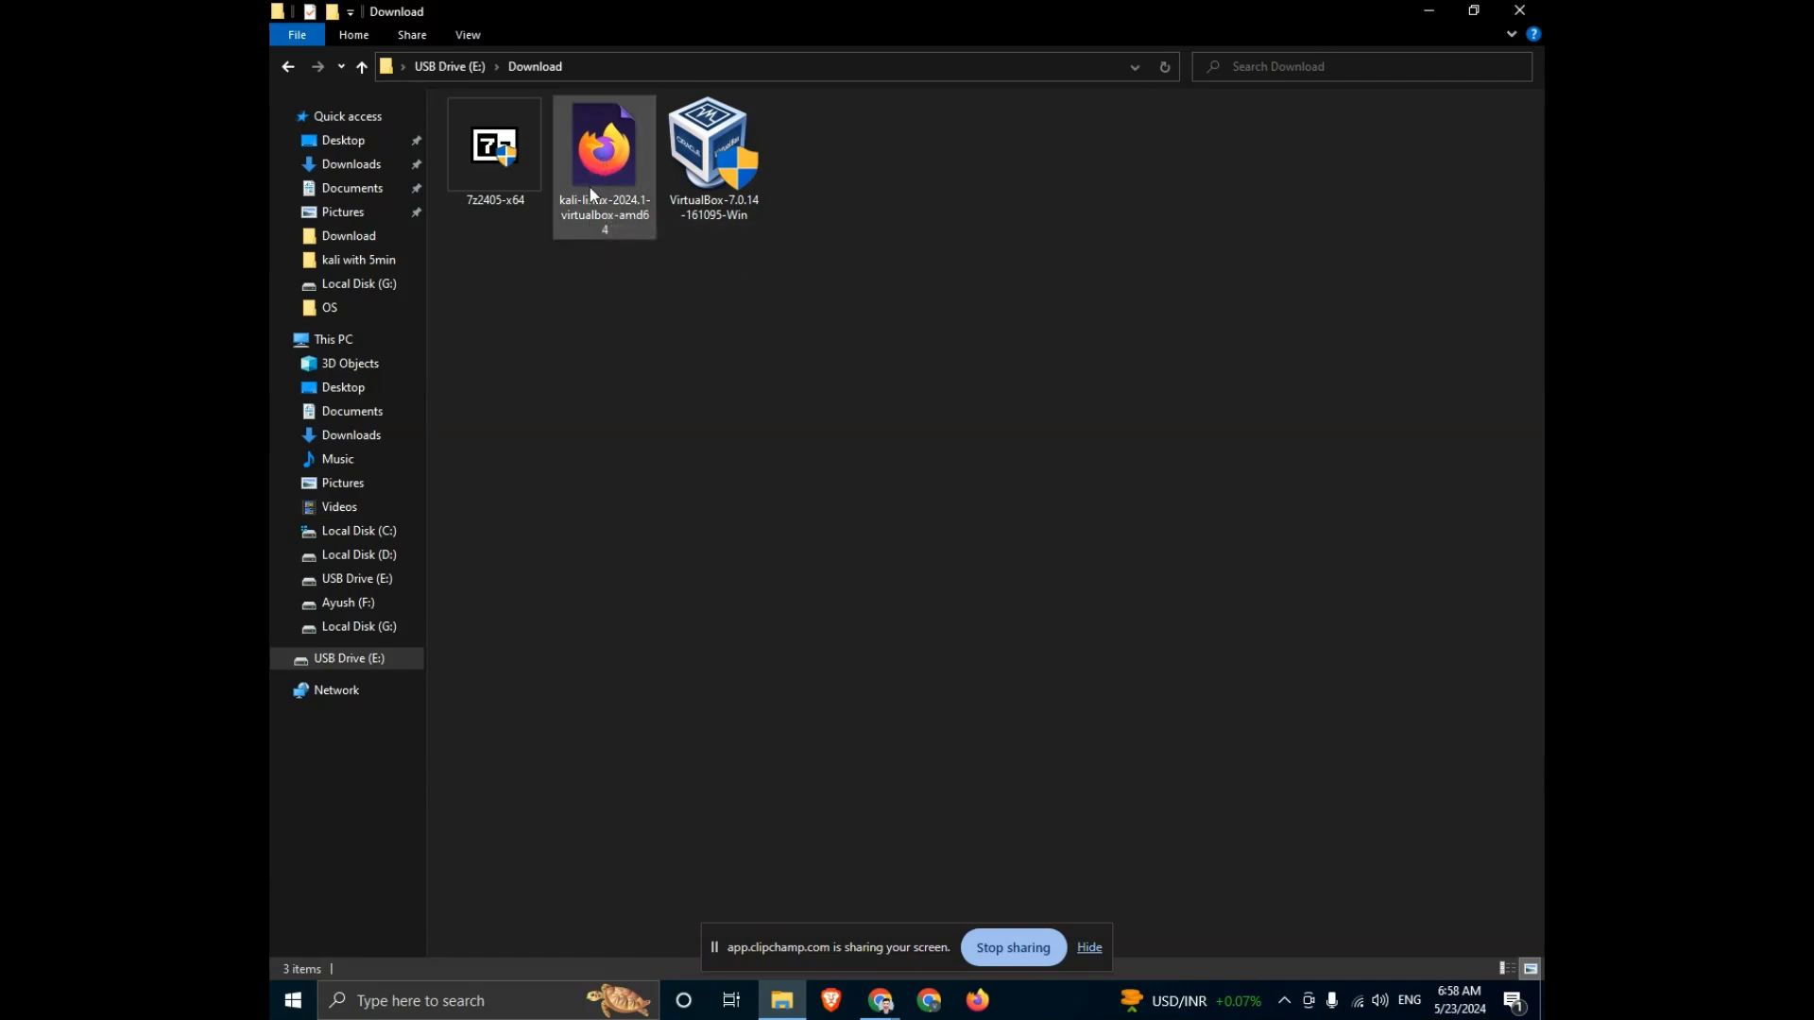
click(612, 234)
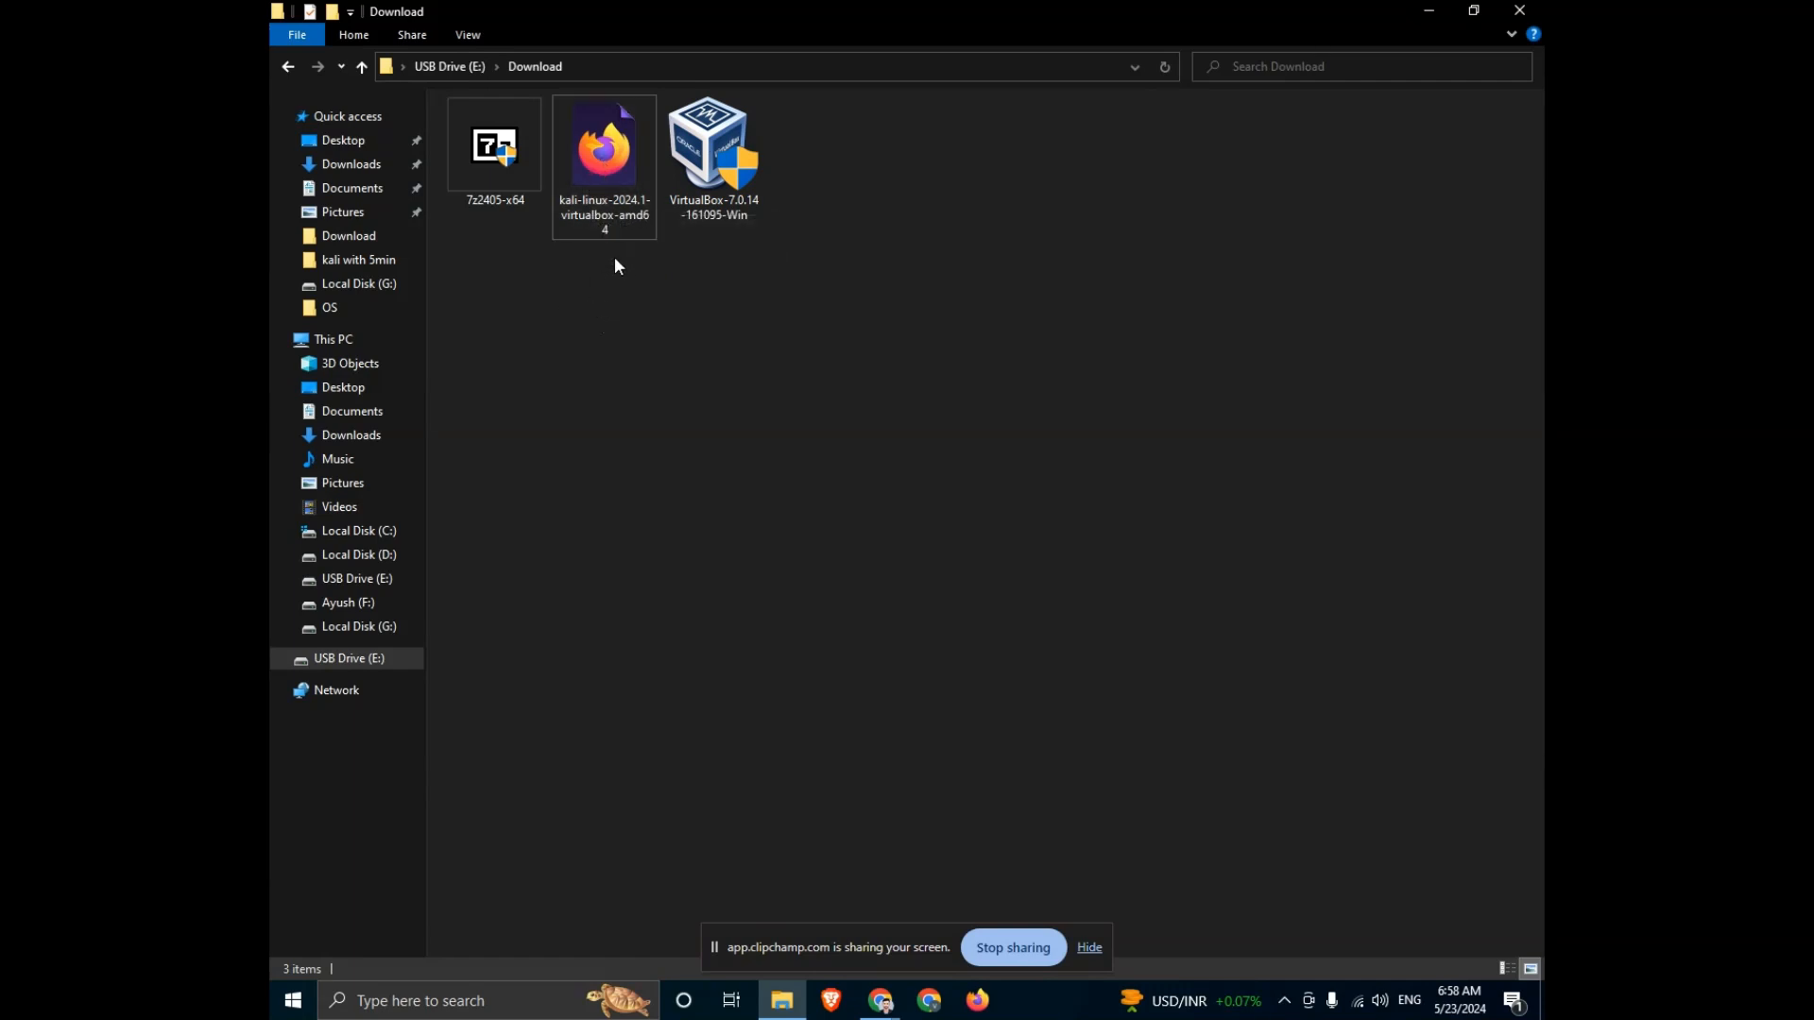
click(705, 157)
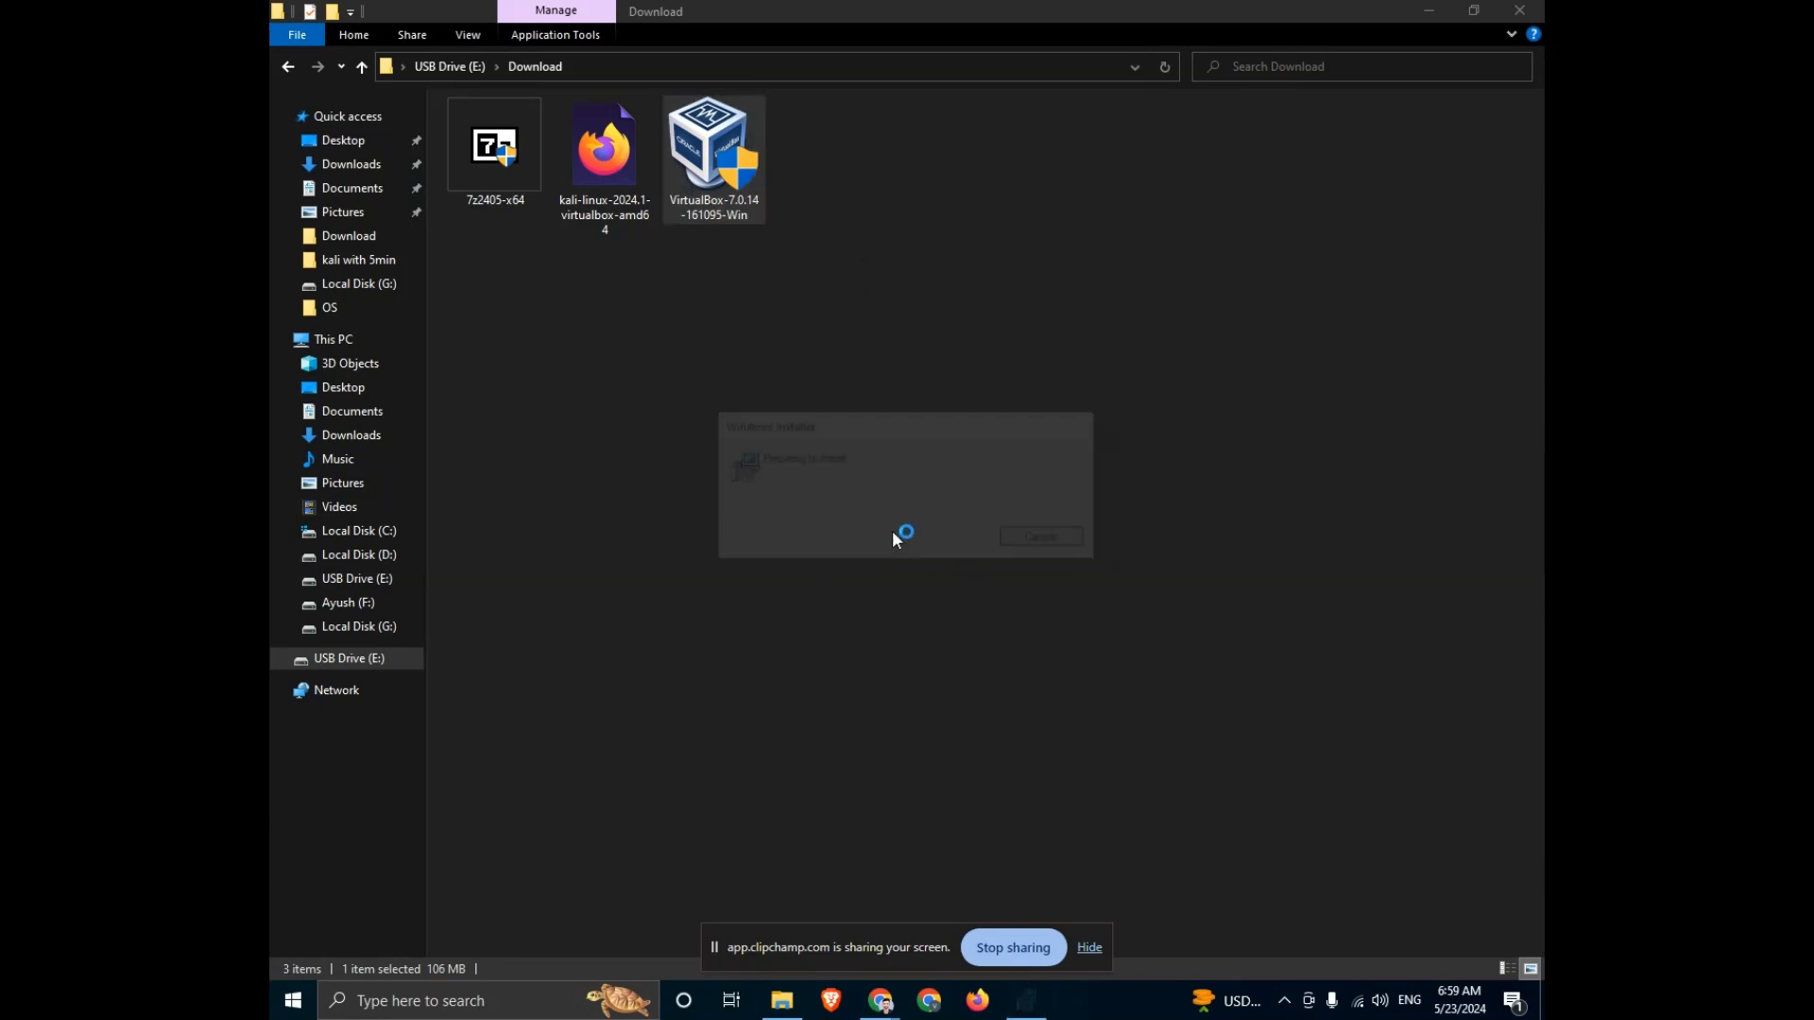
click(1014, 655)
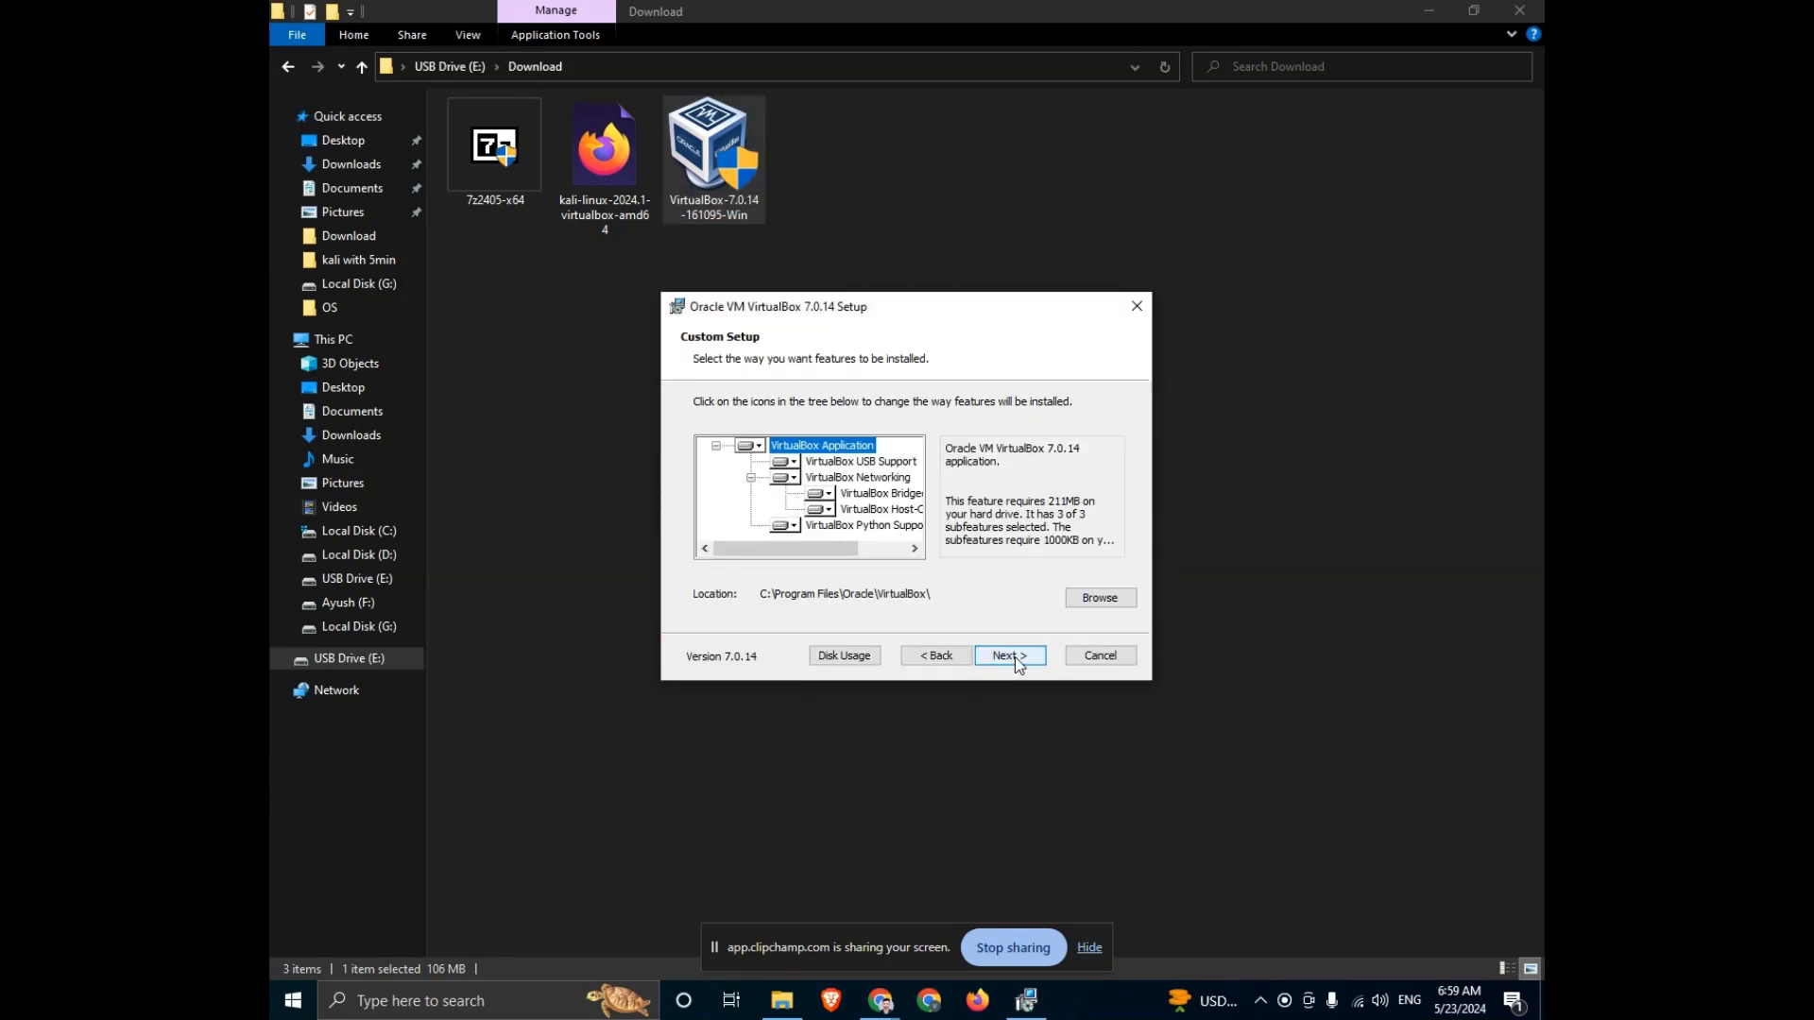
click(1015, 656)
click(1011, 656)
click(1015, 656)
click(1015, 656)
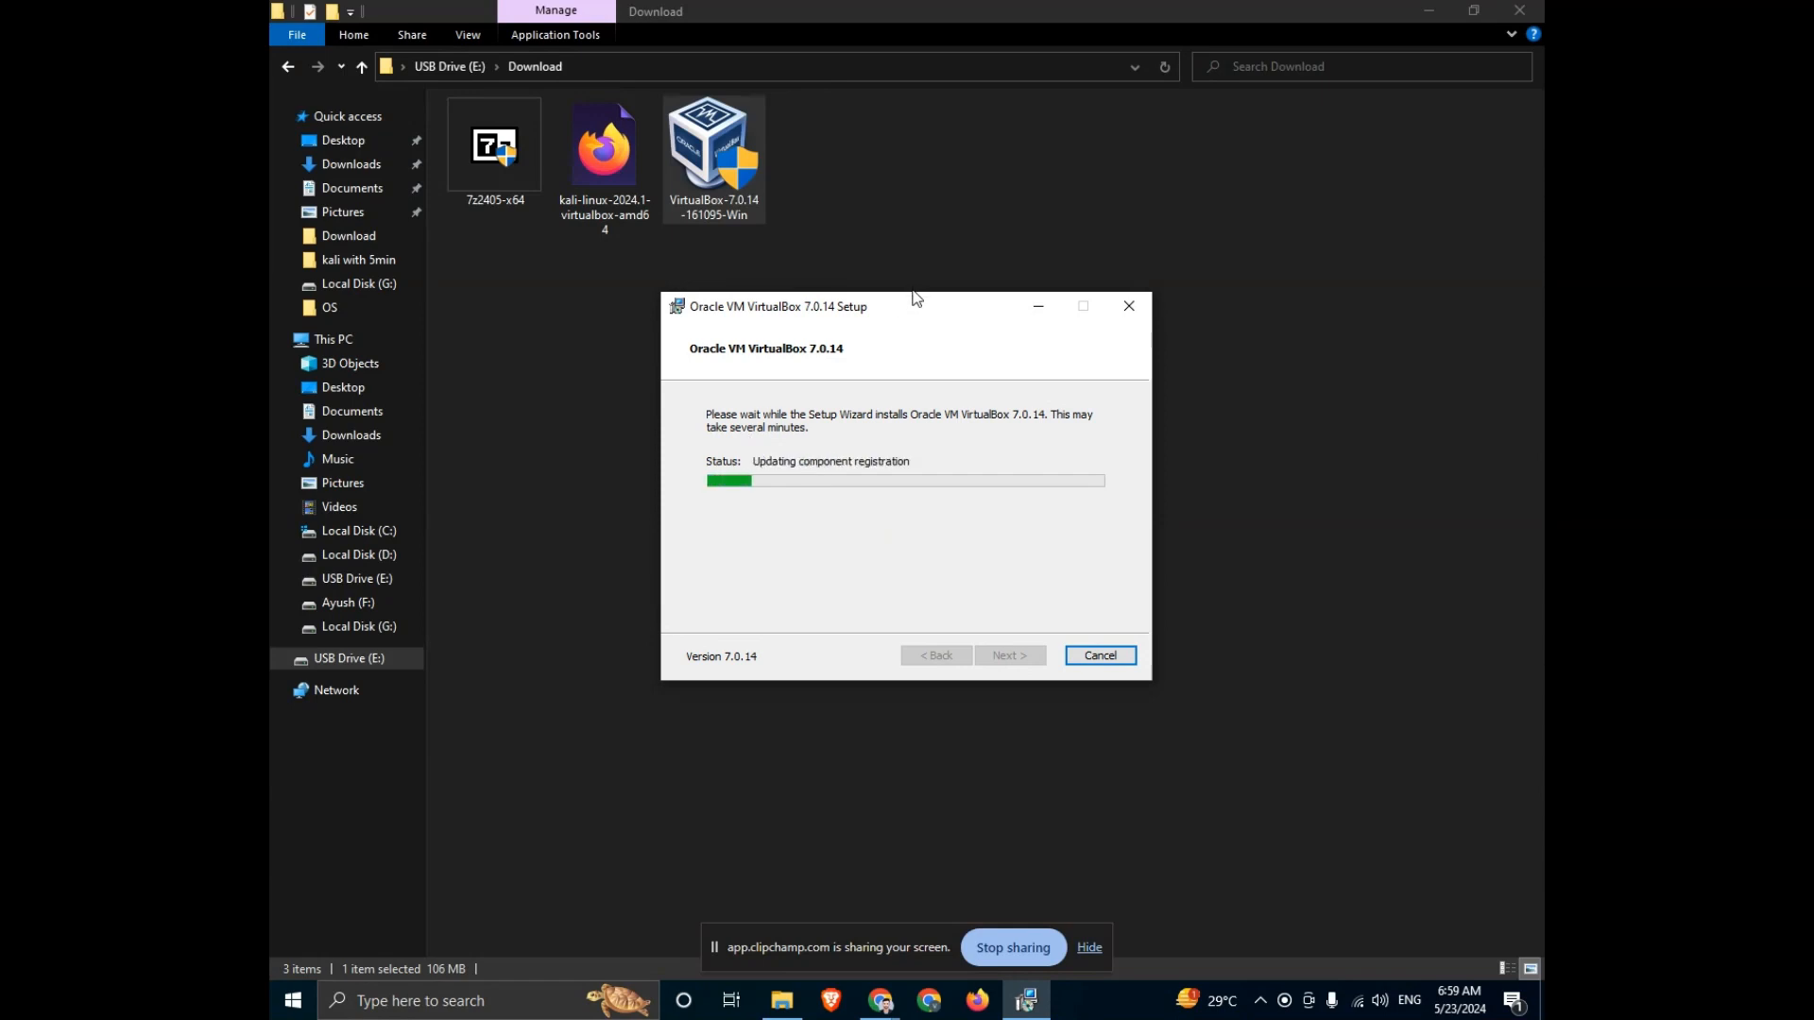
drag(913, 315, 962, 440)
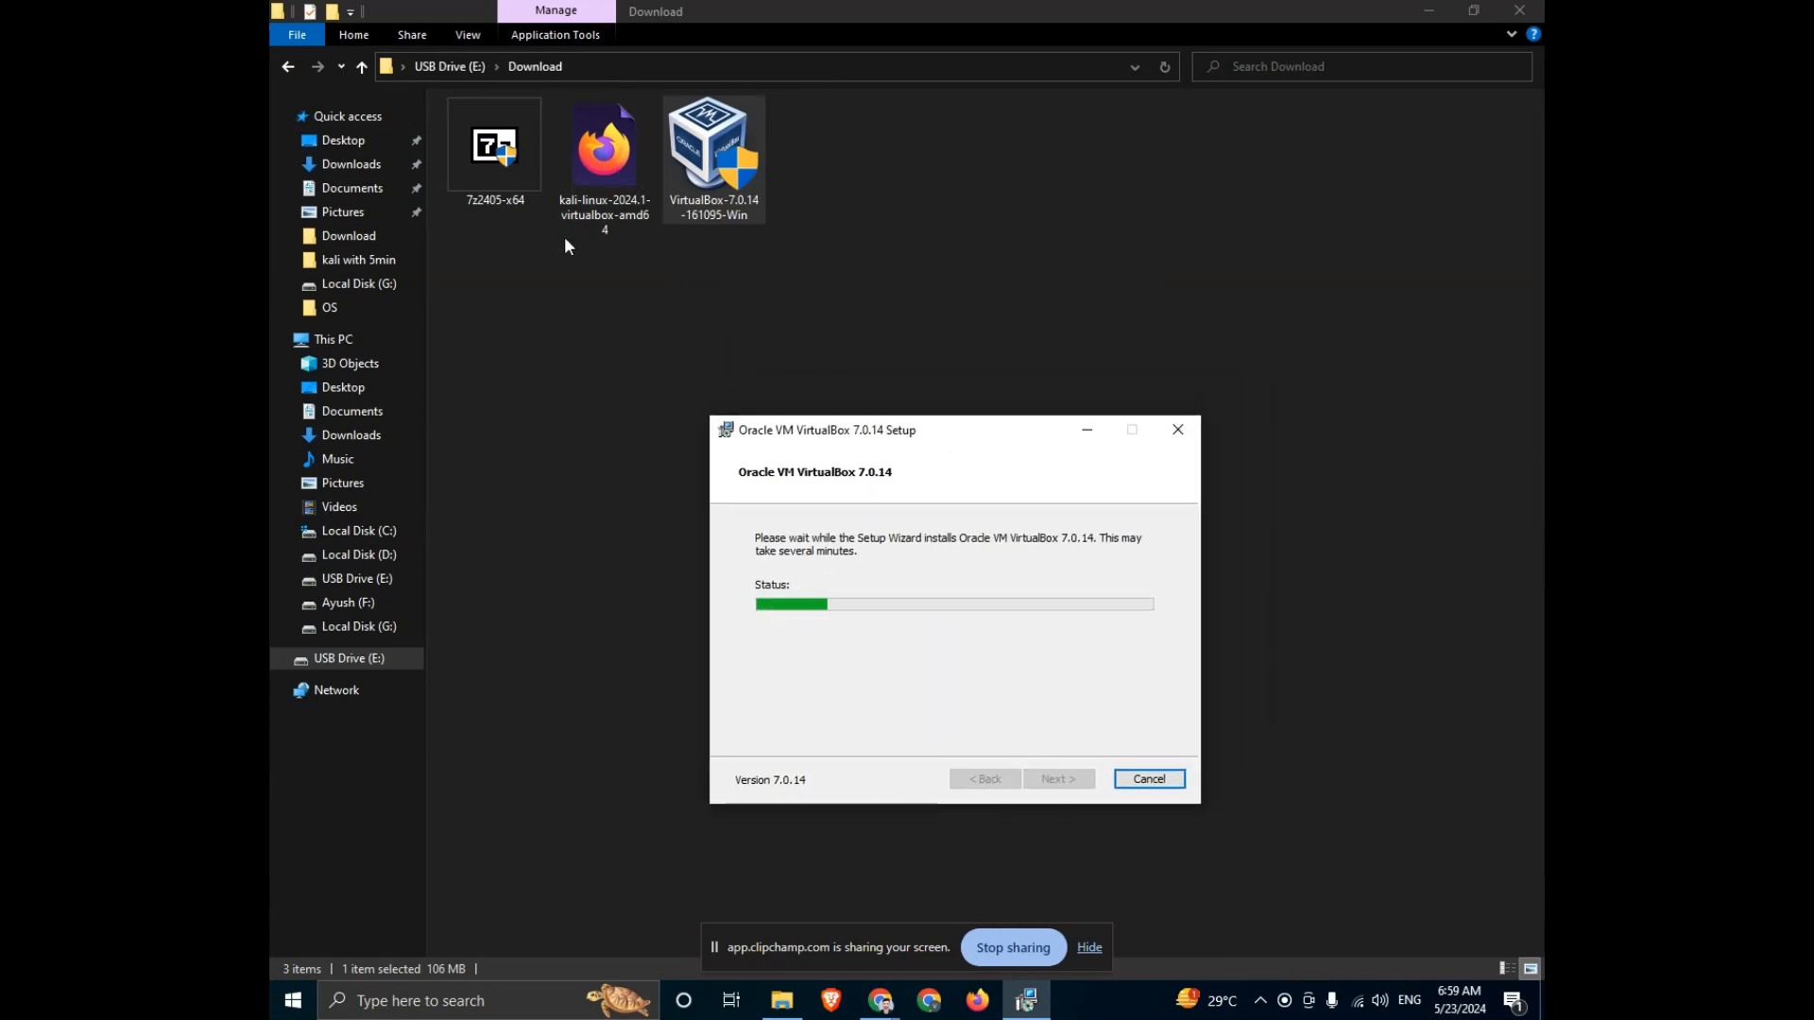
Check the file properties of the kali-linux-2024.1-virtualbox-amd64 archive
right_click(616, 178)
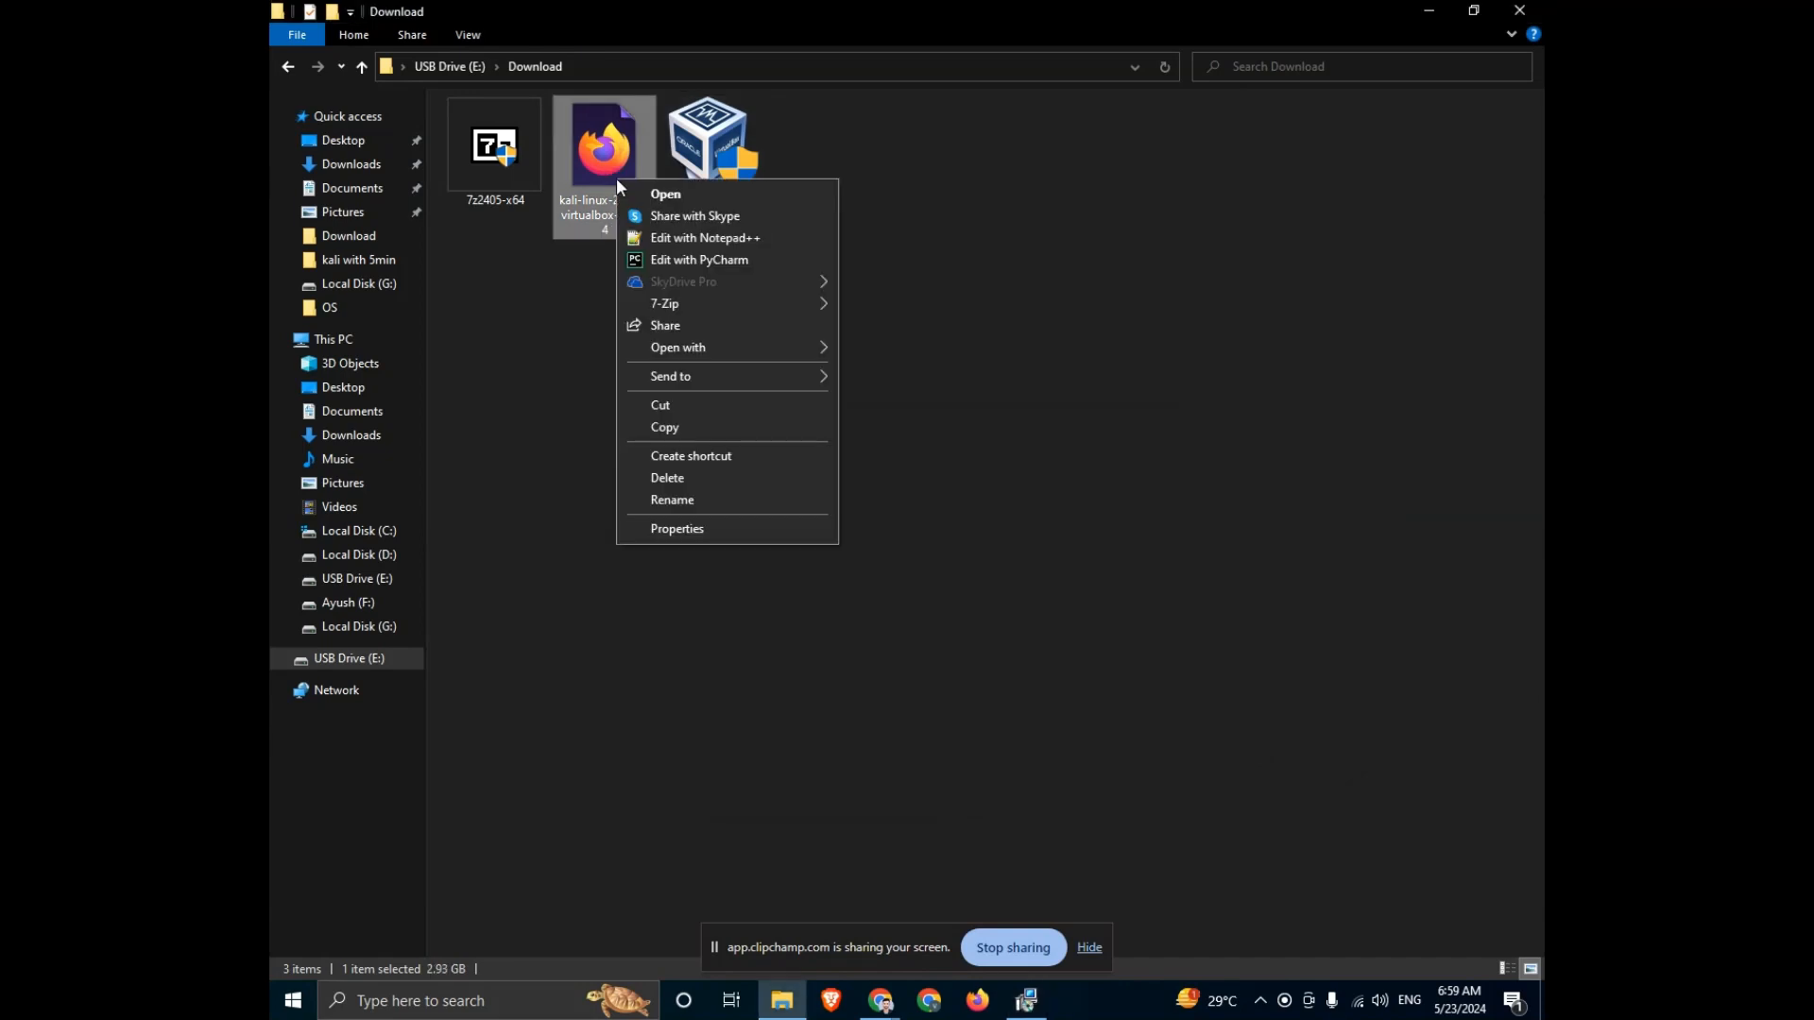
click(700, 530)
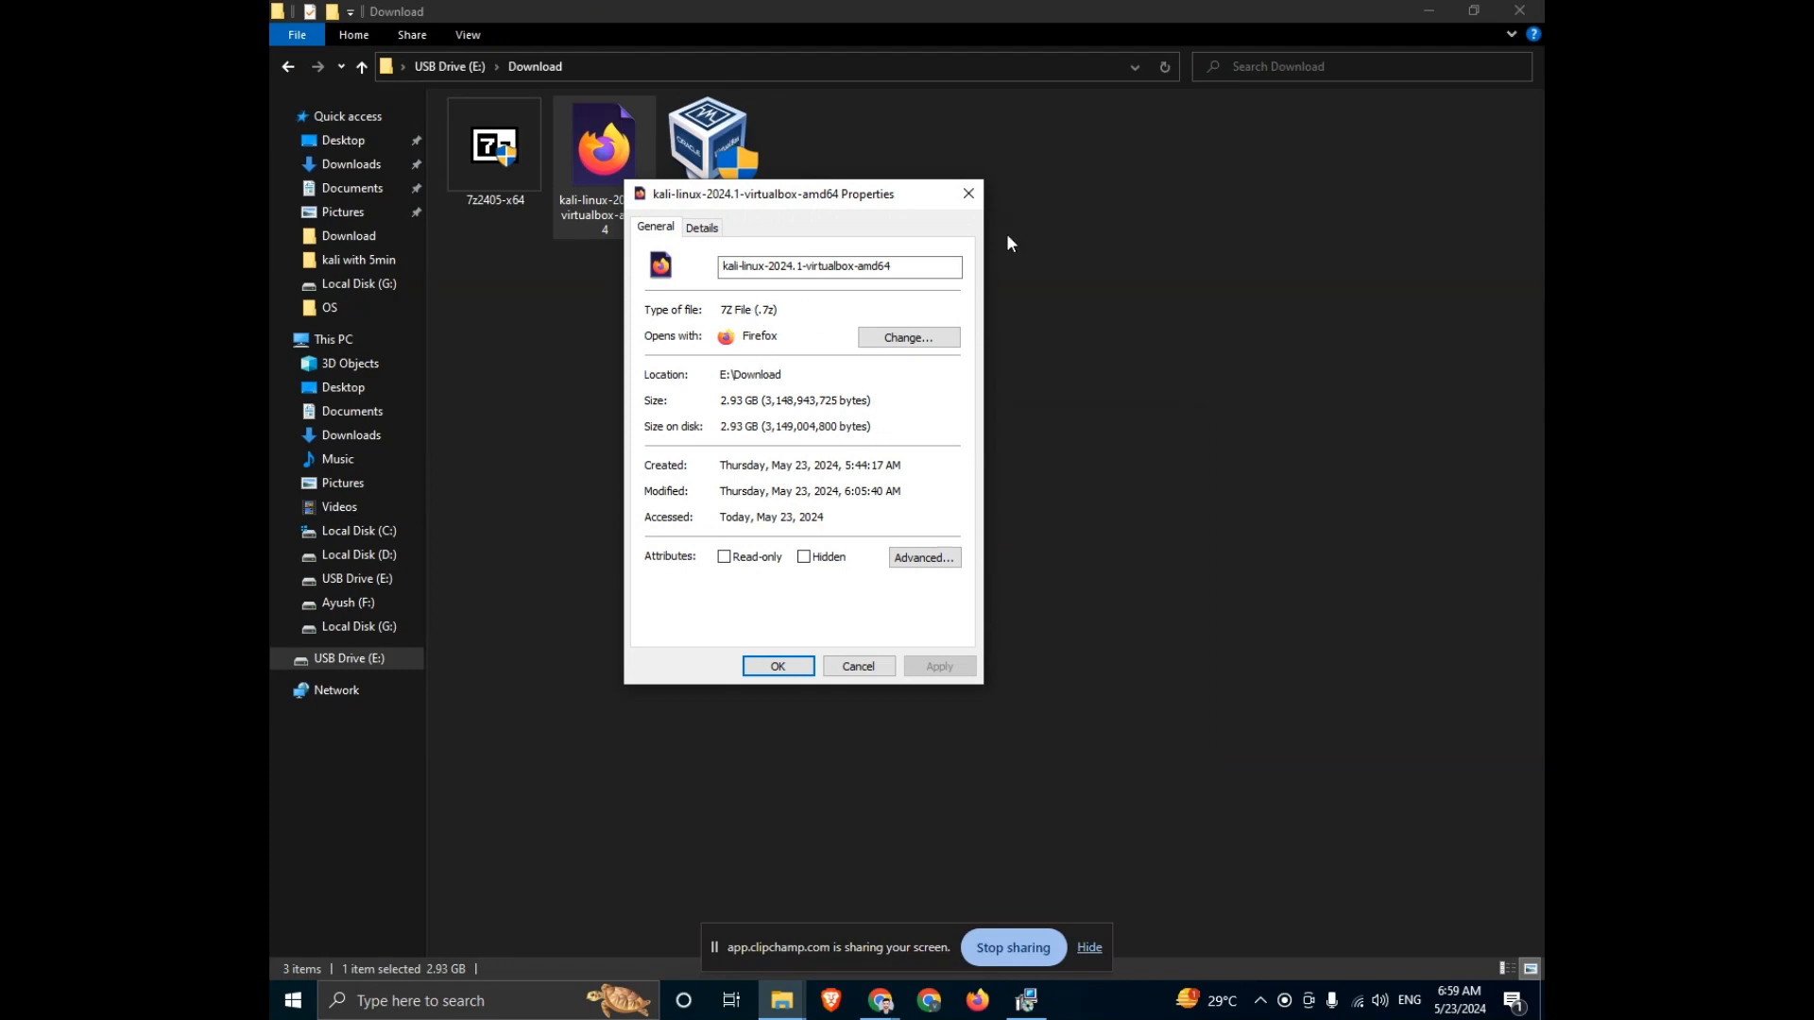
click(968, 194)
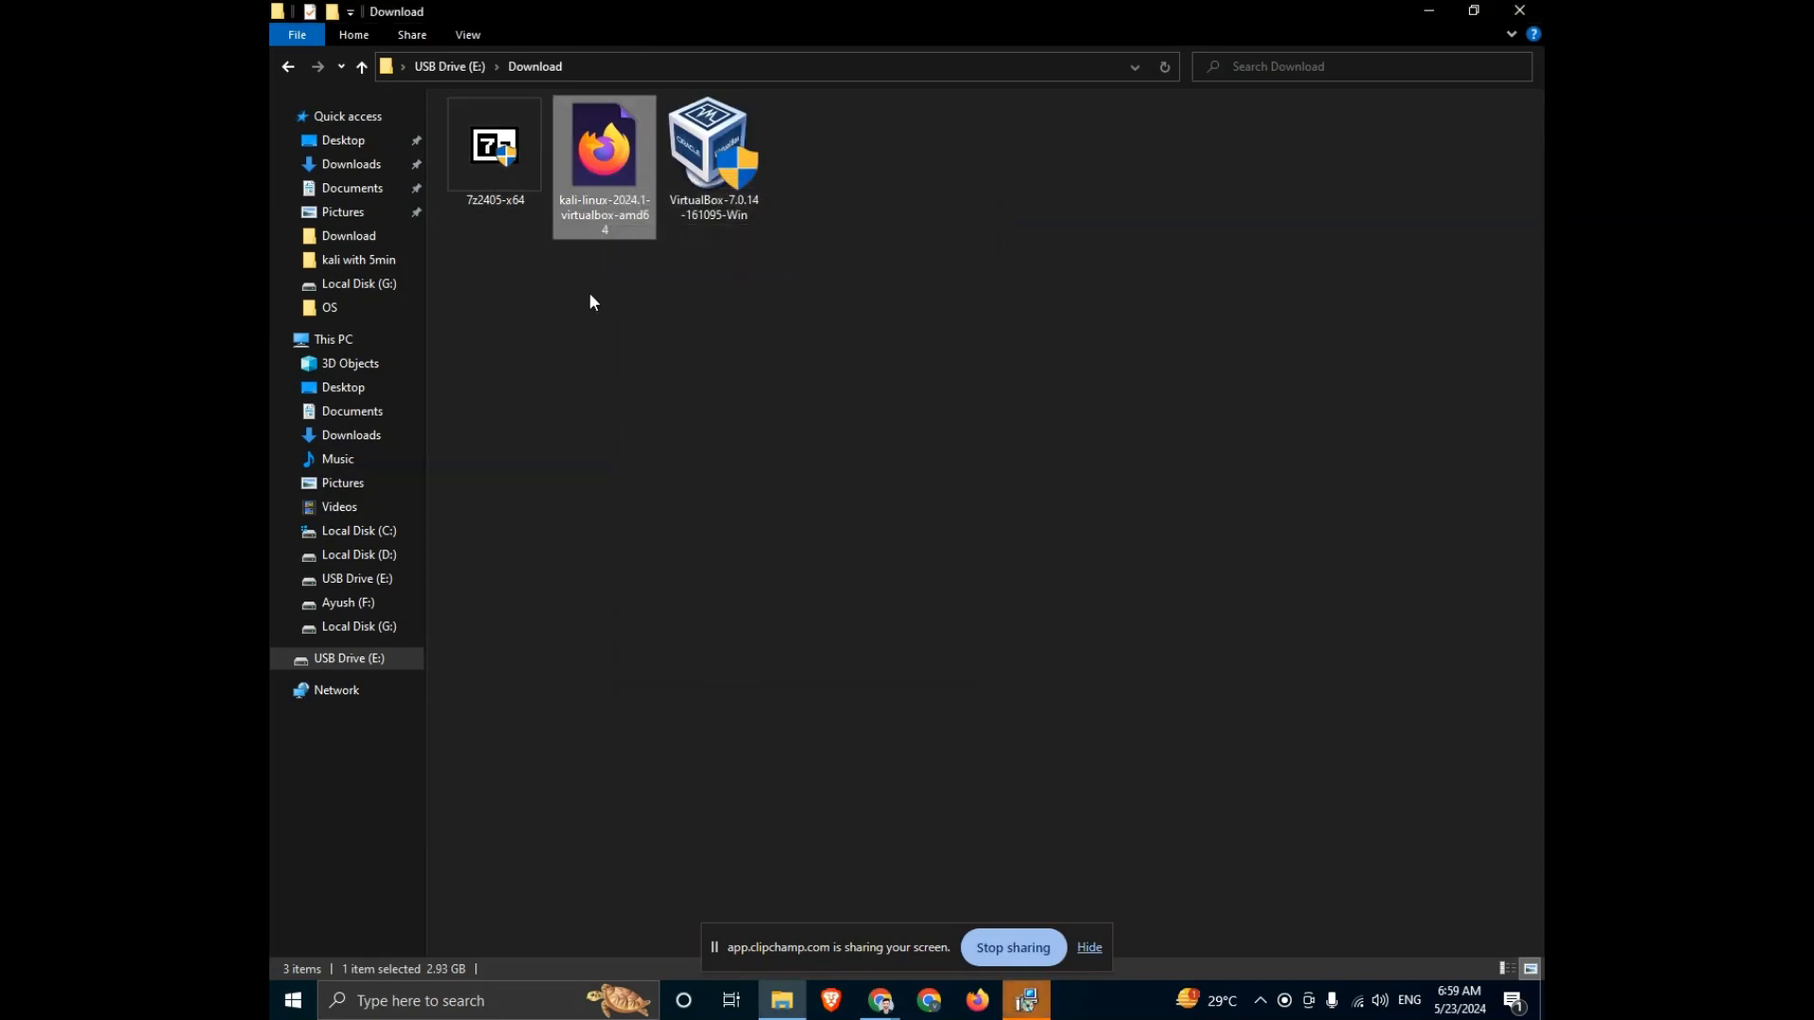
Switch to Chrome, search for "7z linux" in a new tab and open the 7-Zip download page
mouse_move(892, 1014)
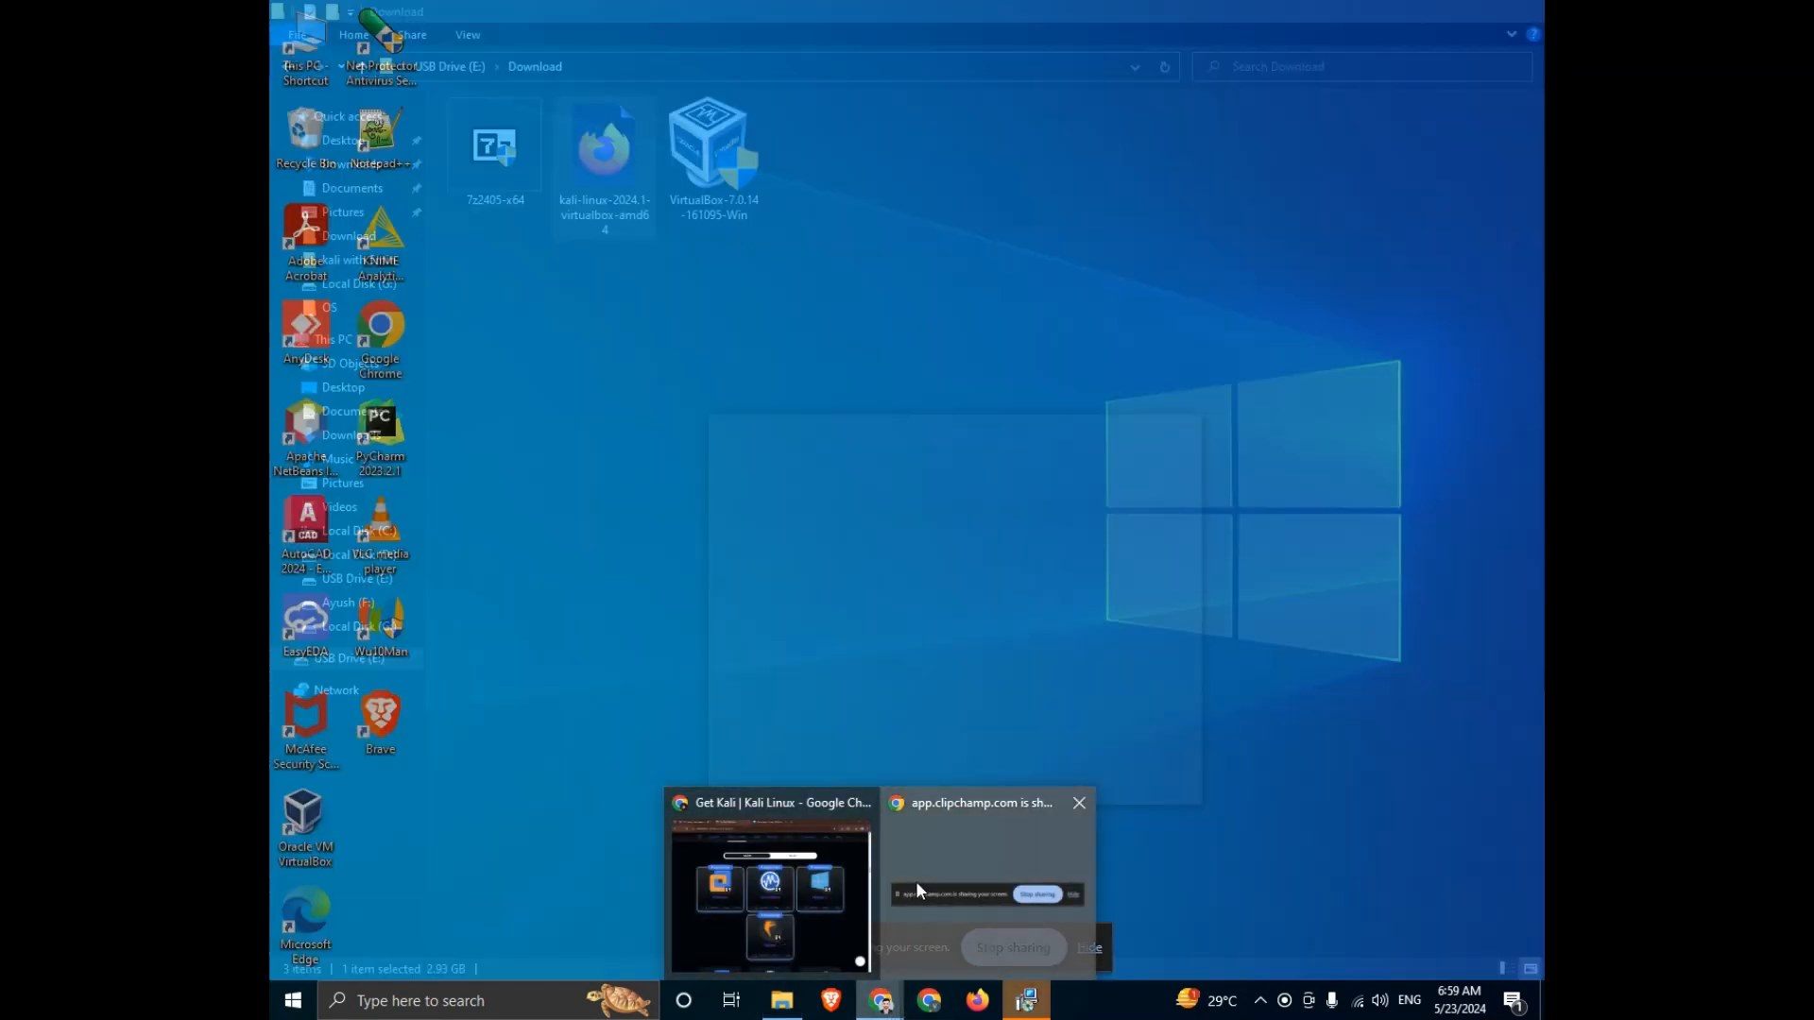
click(915, 881)
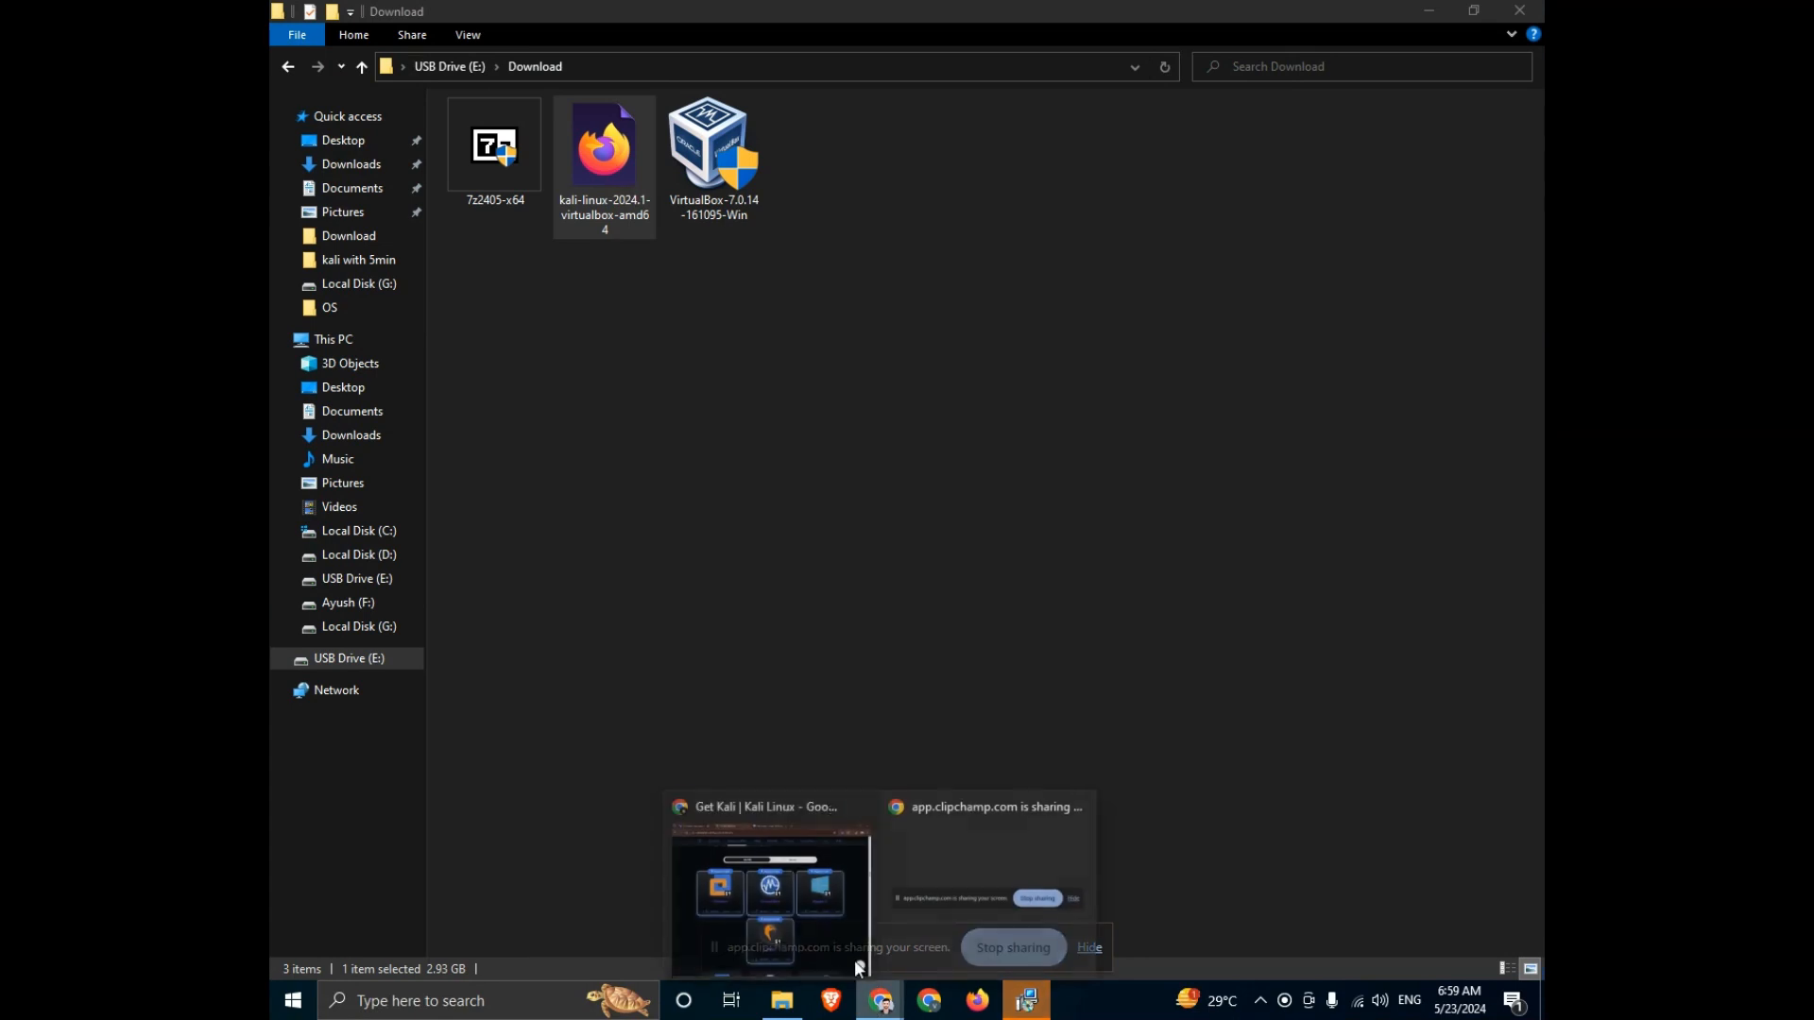
click(854, 960)
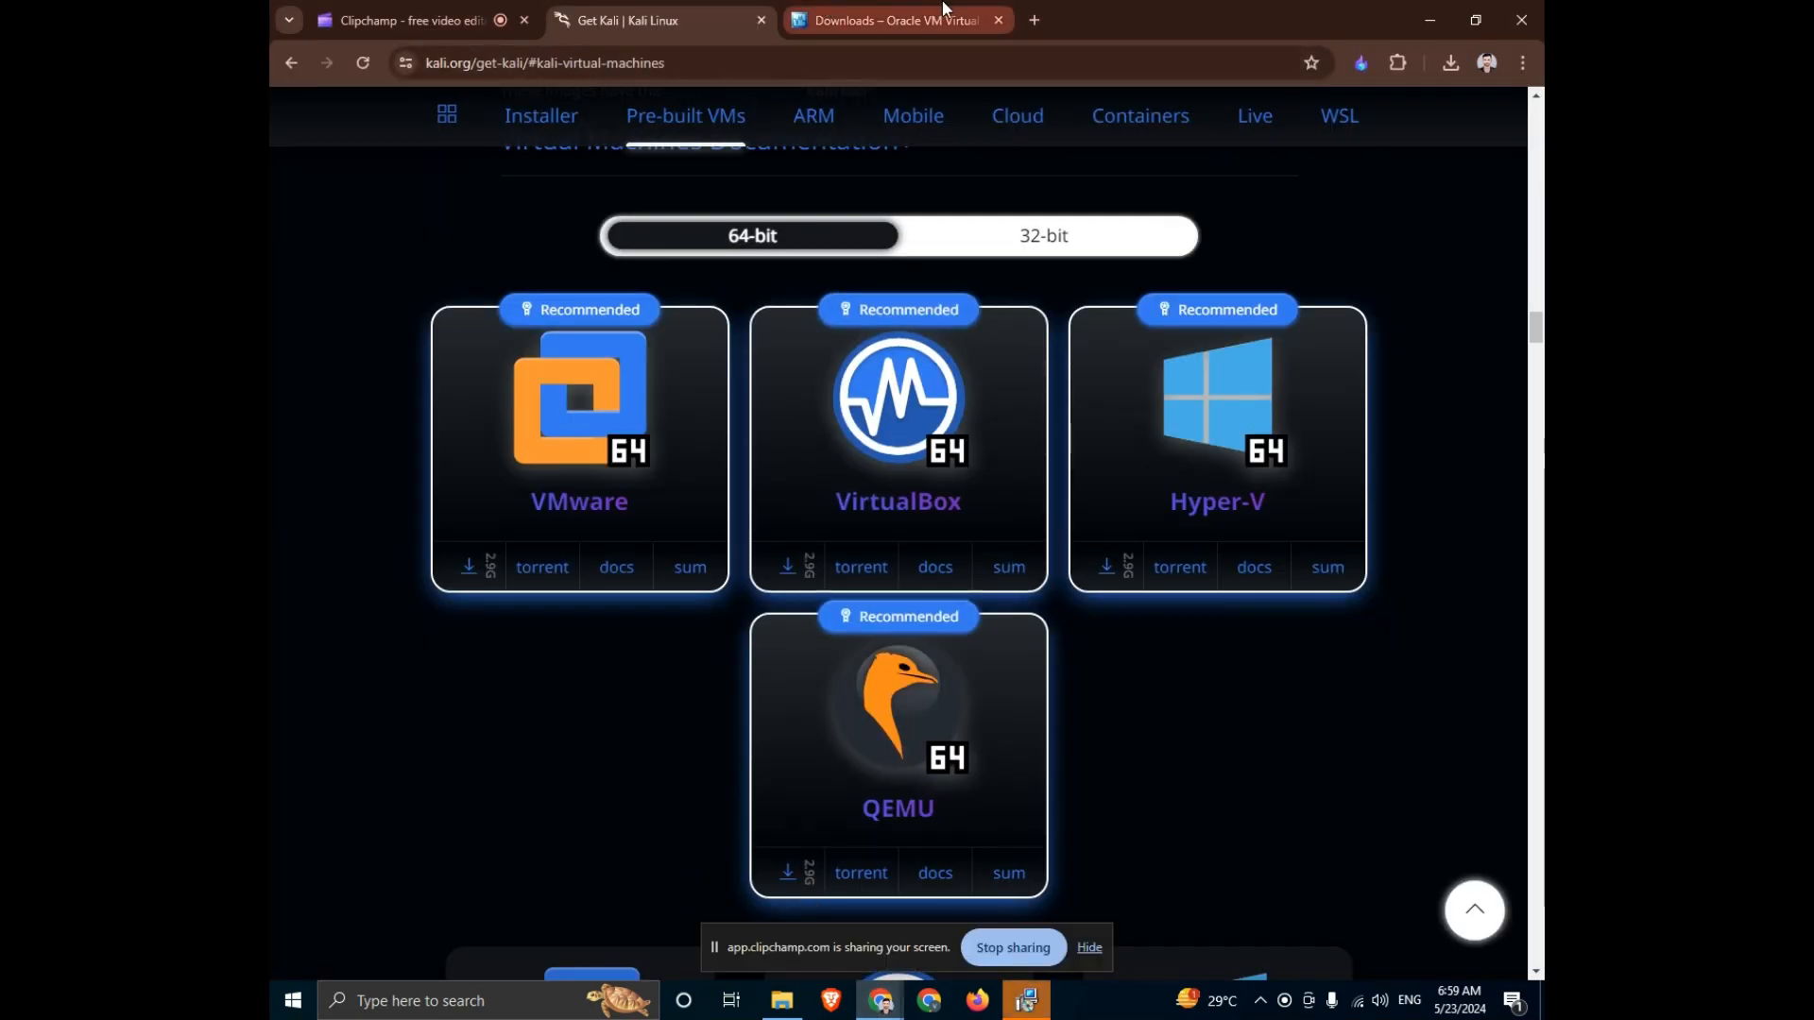
click(1034, 20)
click(786, 437)
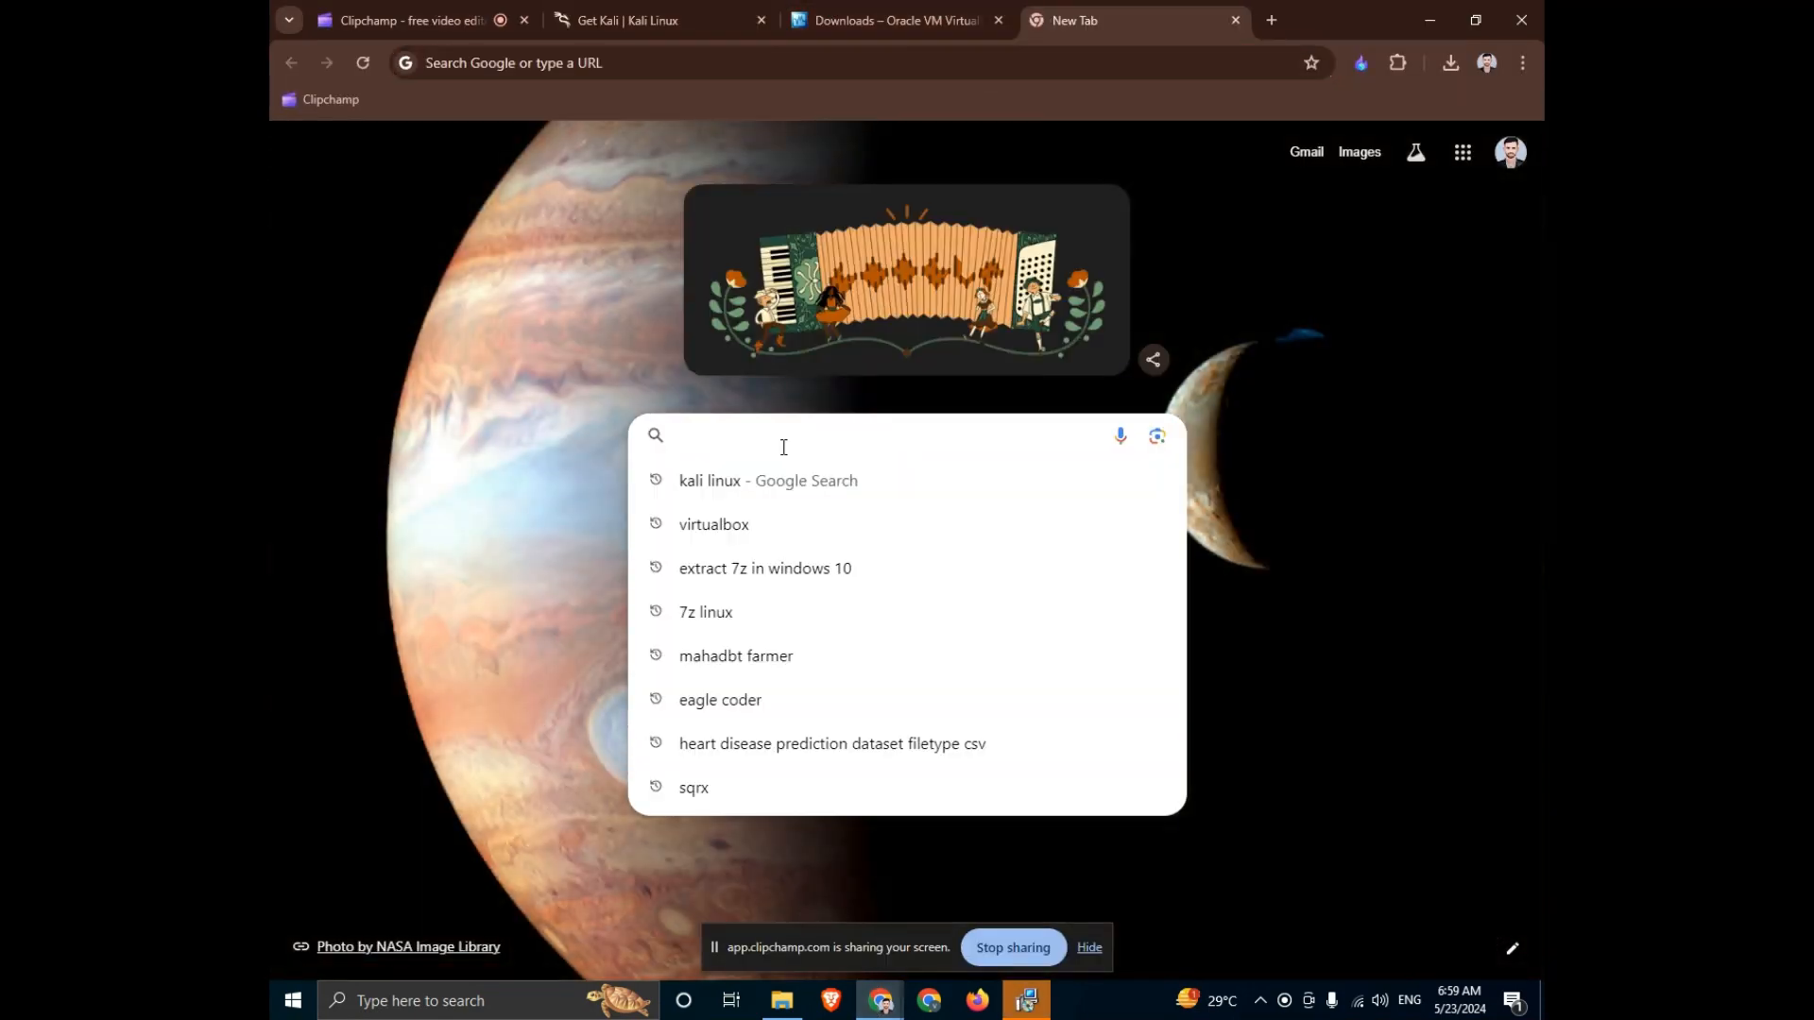
click(746, 616)
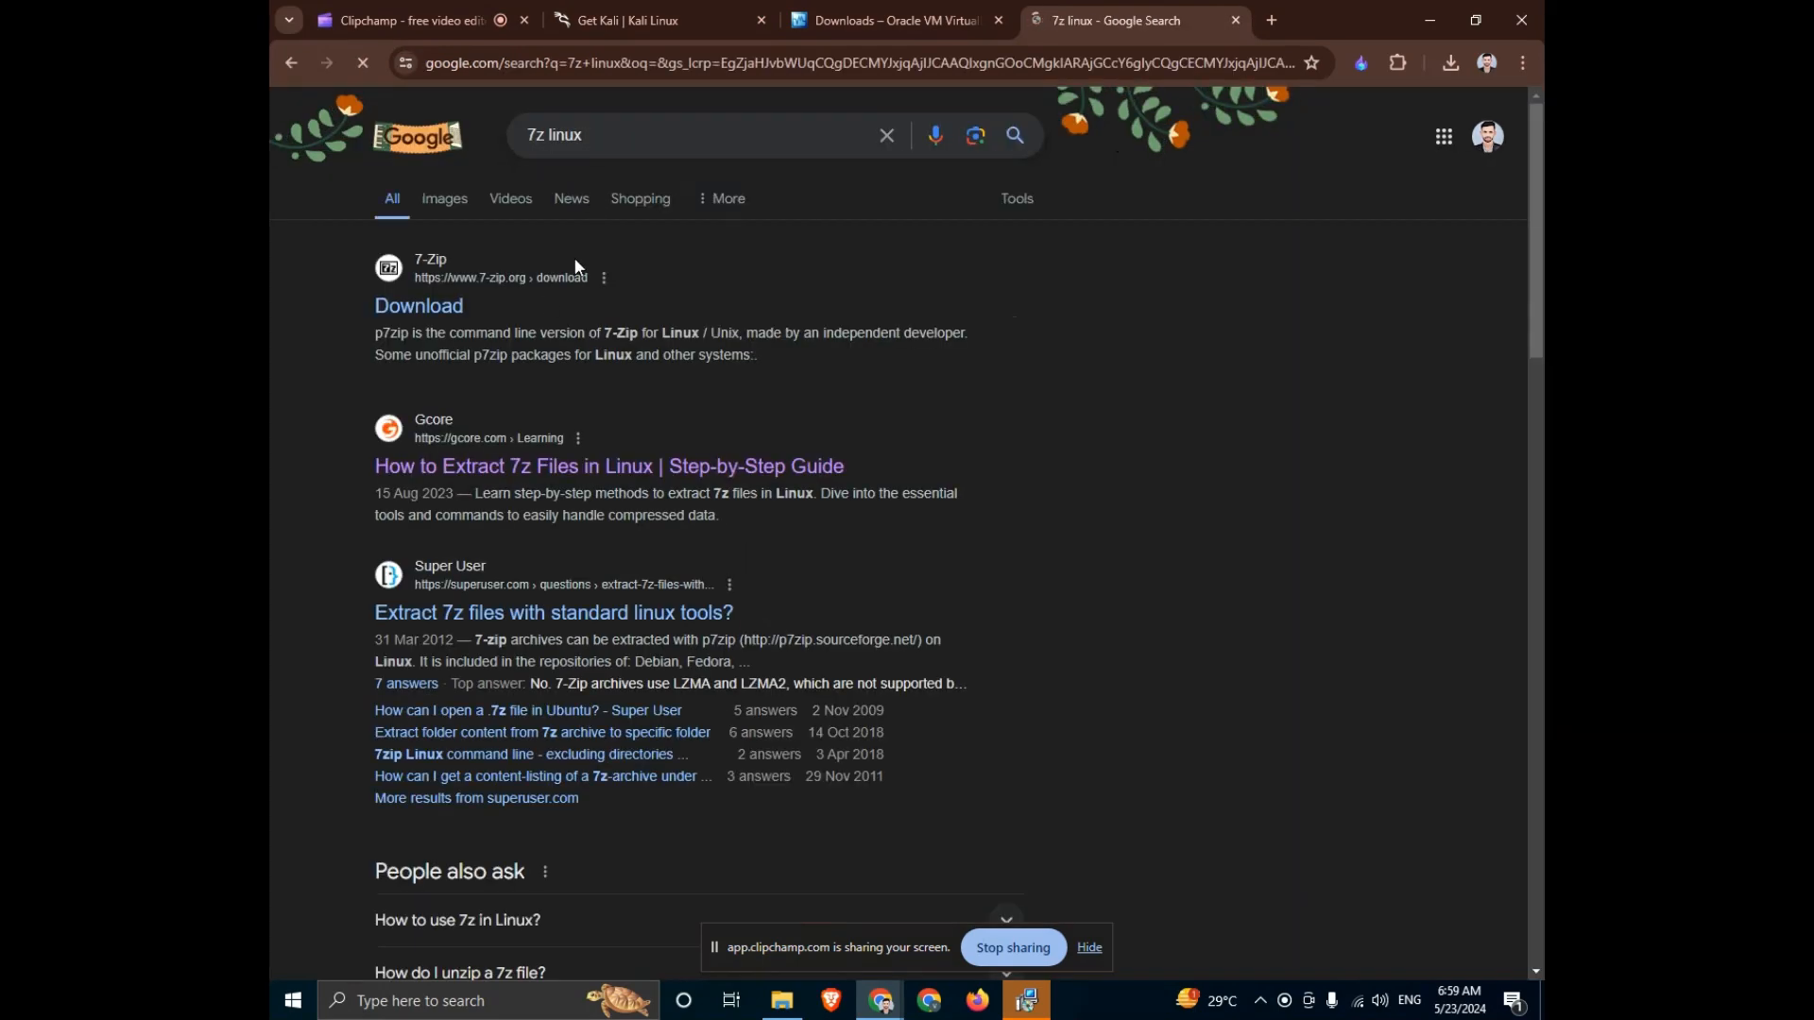
click(448, 313)
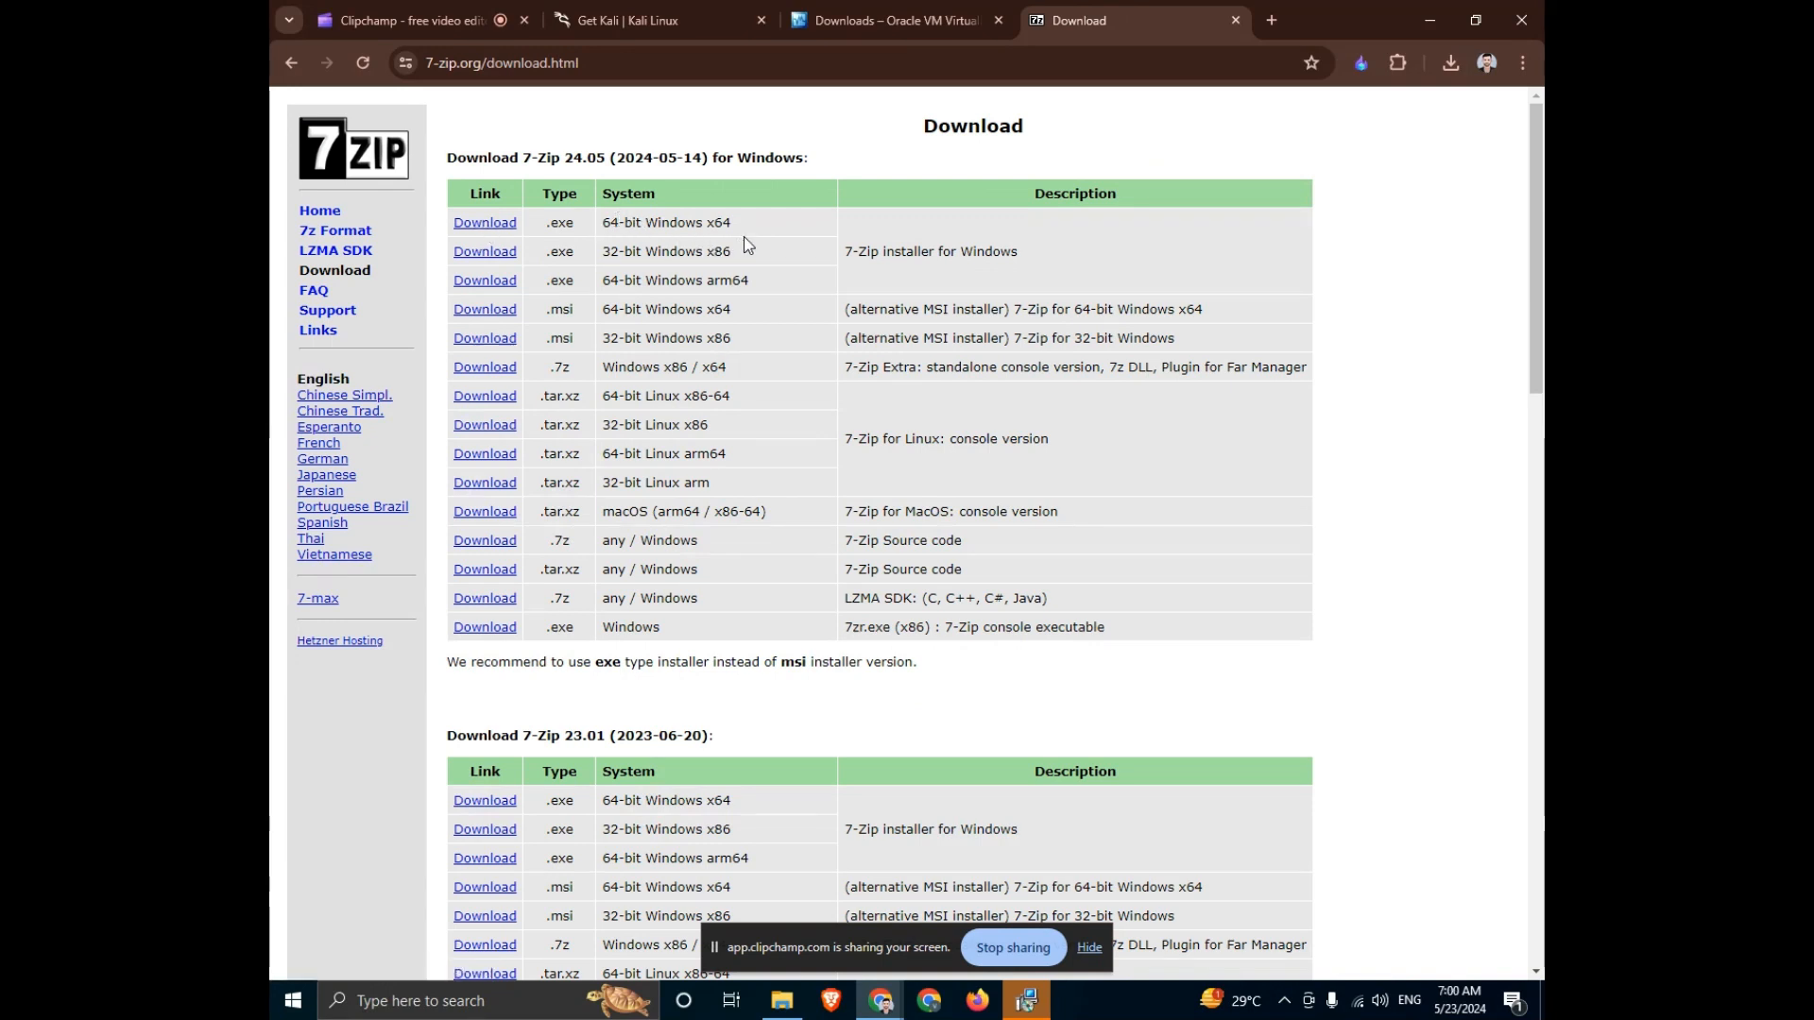
Download the 7-Zip 24.05 .exe installer for 64-bit Windows x64 and check it in the recent downloads
click(485, 227)
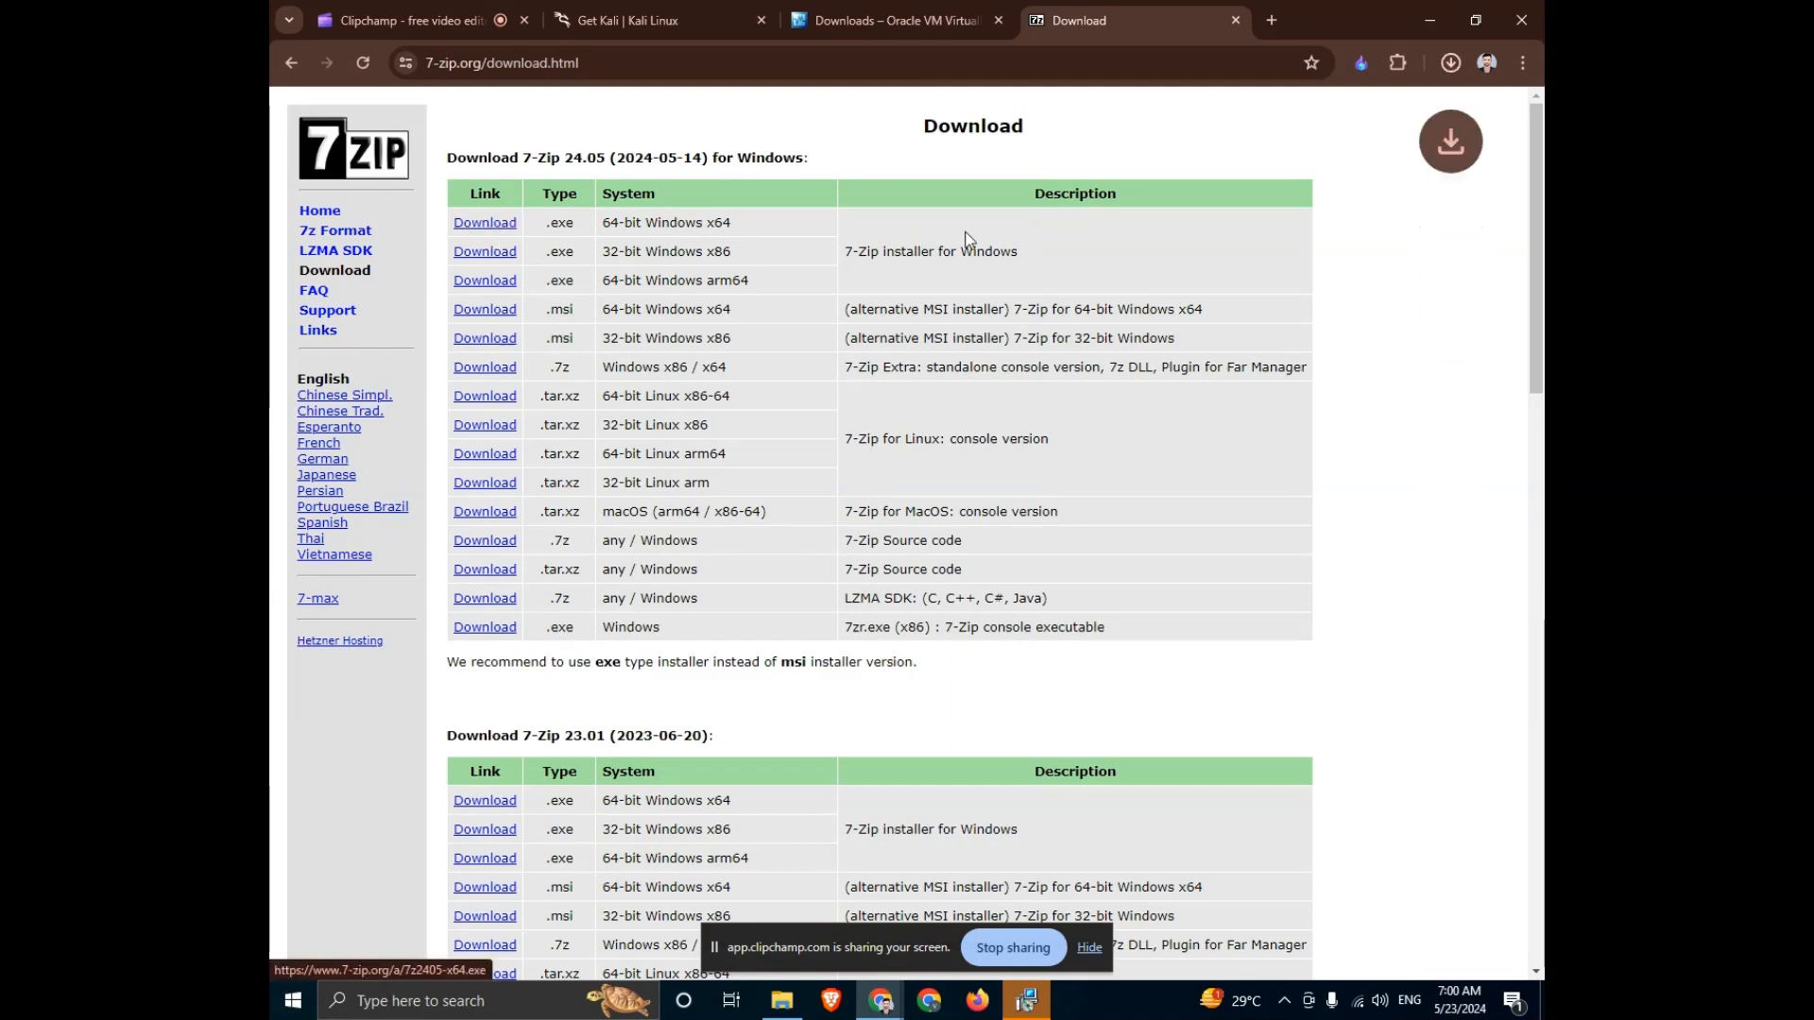
click(1449, 61)
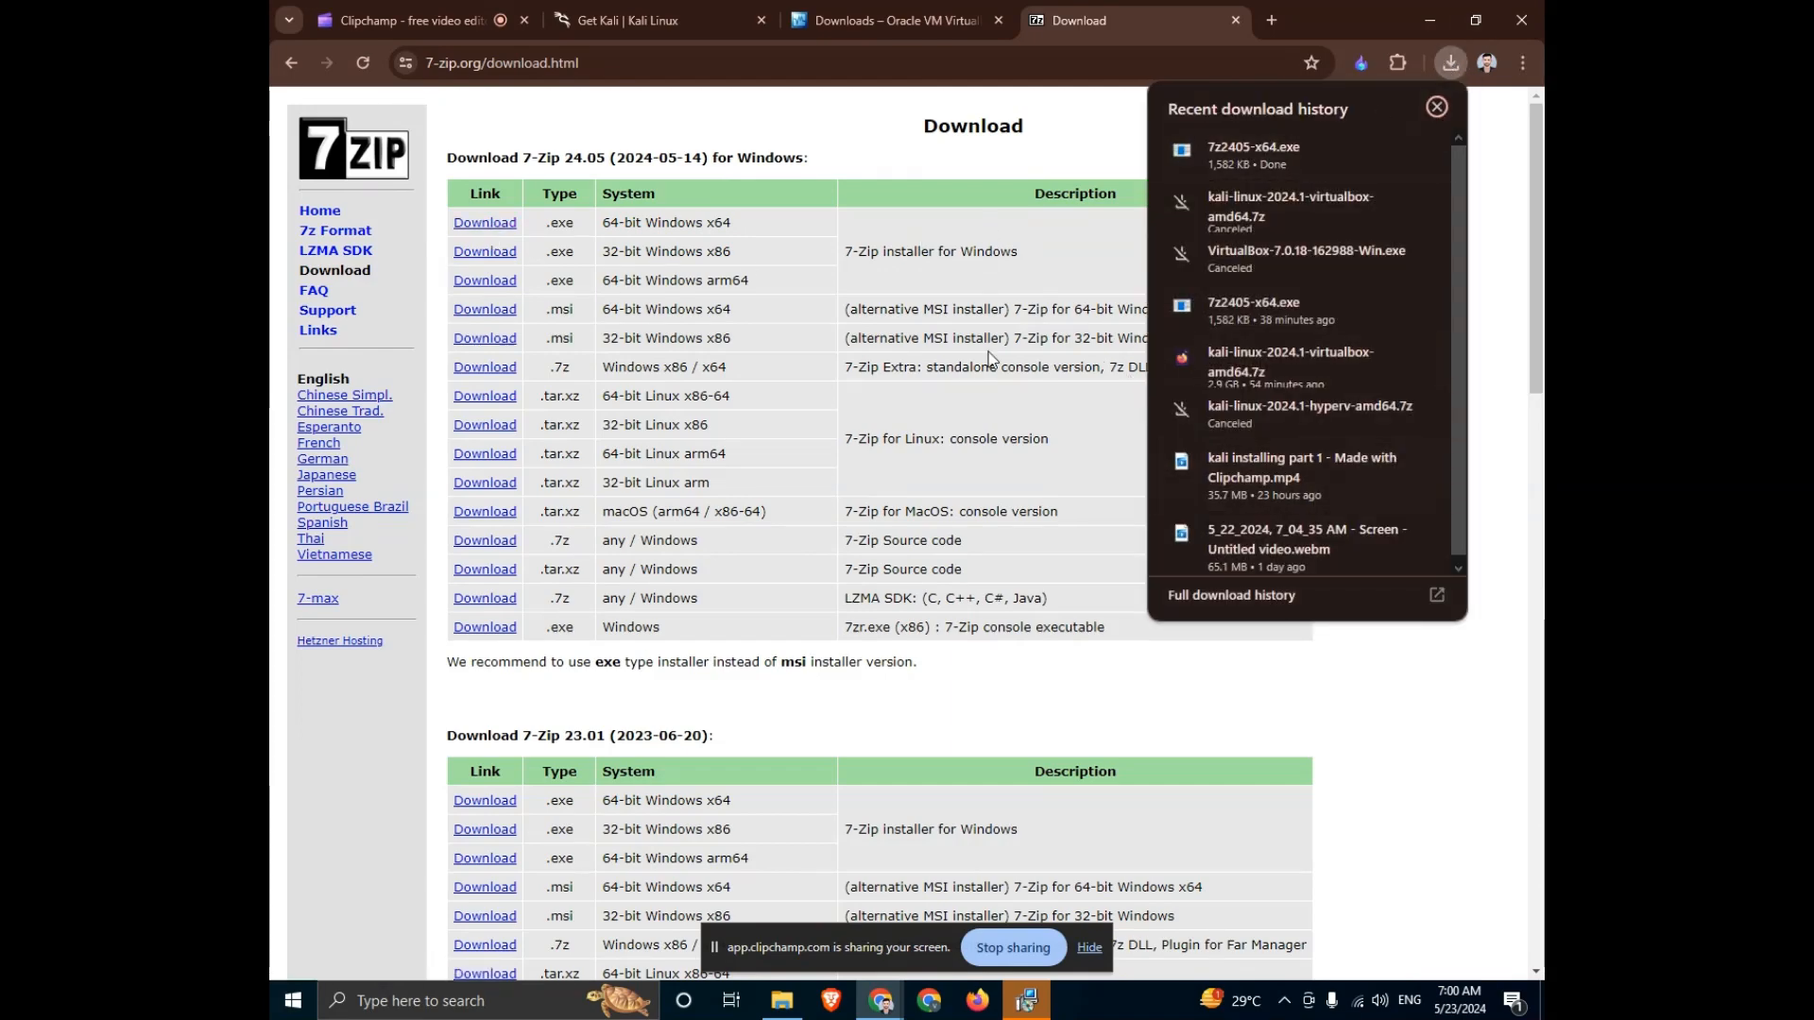
click(740, 121)
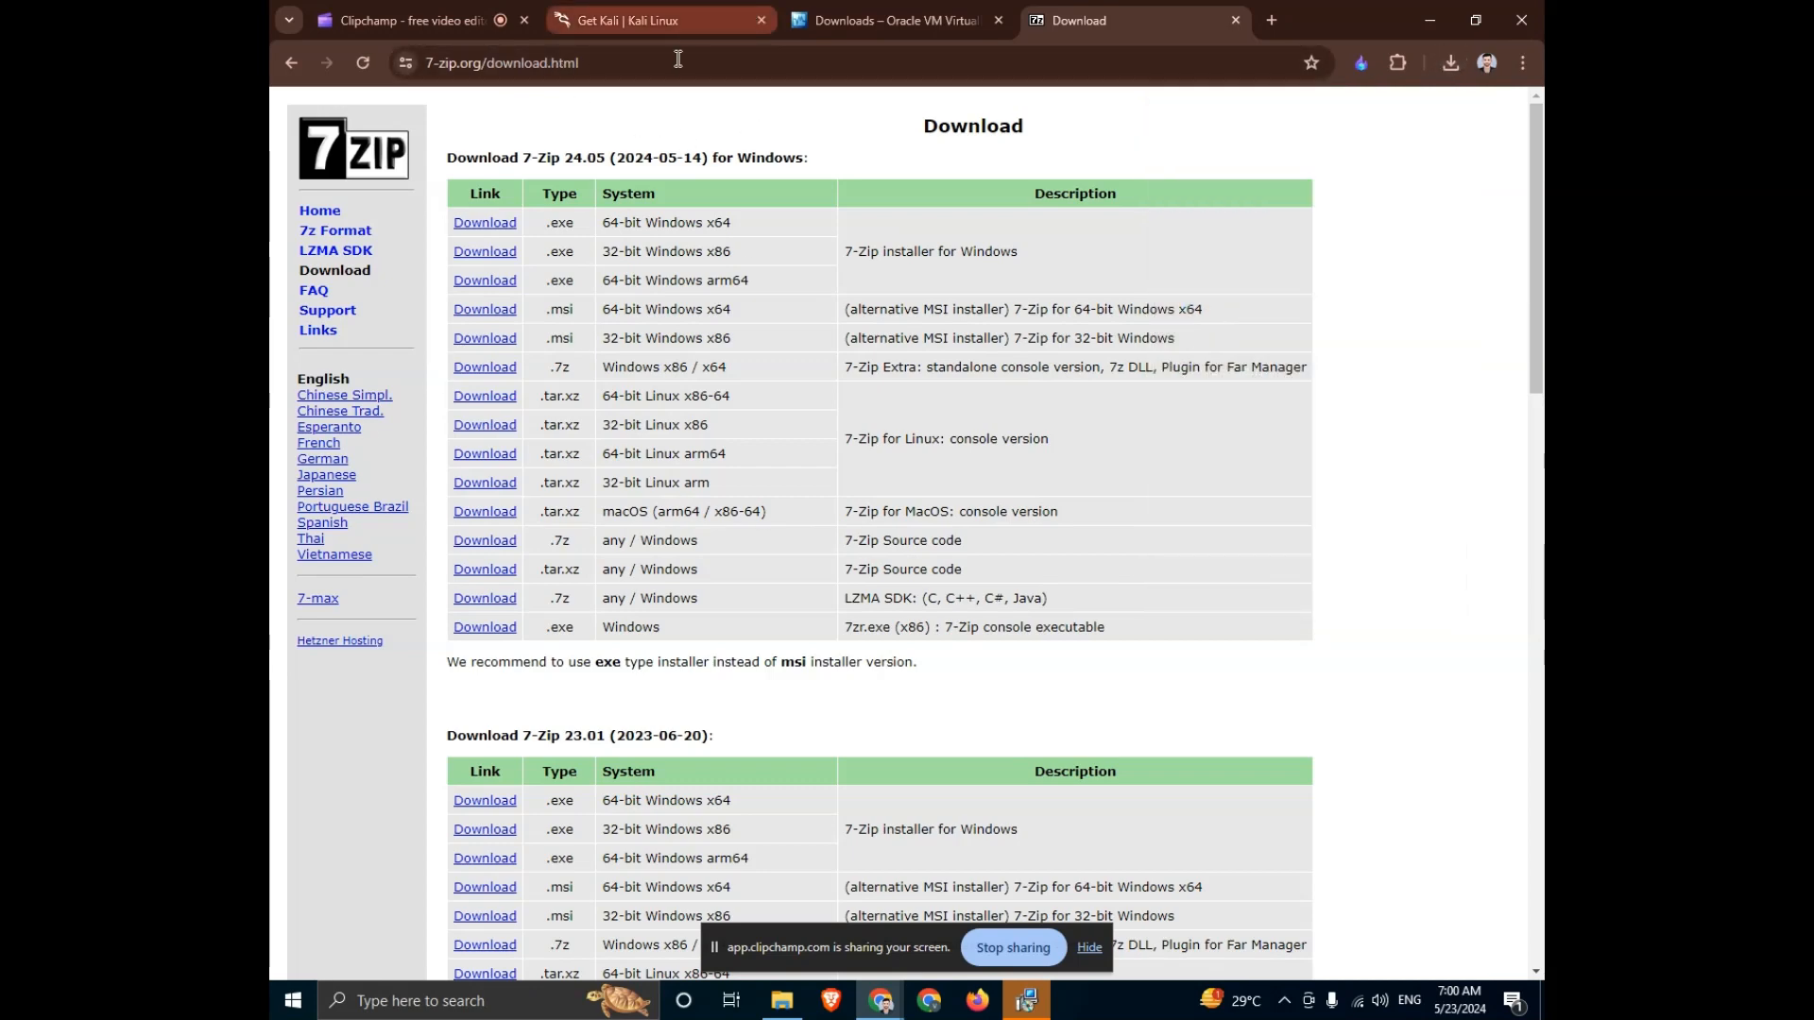
Switch to File Explorer and extract the Kali archive with 7-Zip to E:\Download\ in the subfolder kali-linux-2024.1-virtualbox-amd64
click(770, 1003)
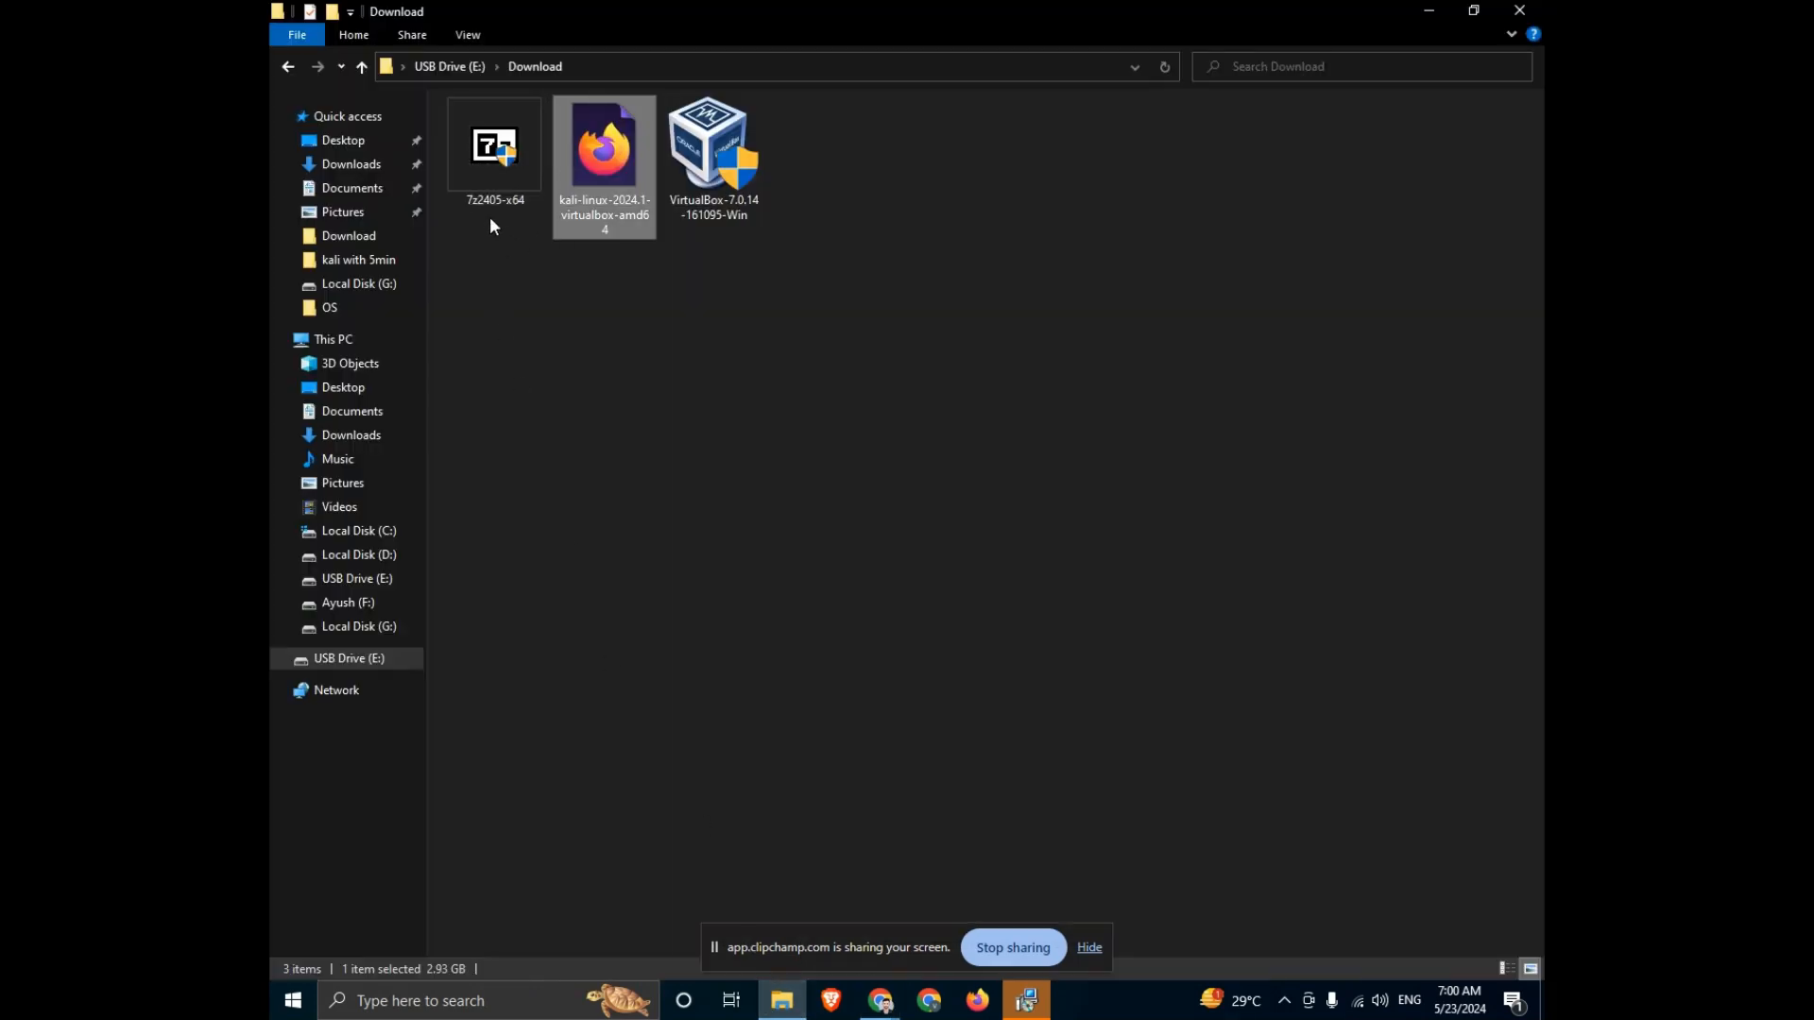
click(501, 159)
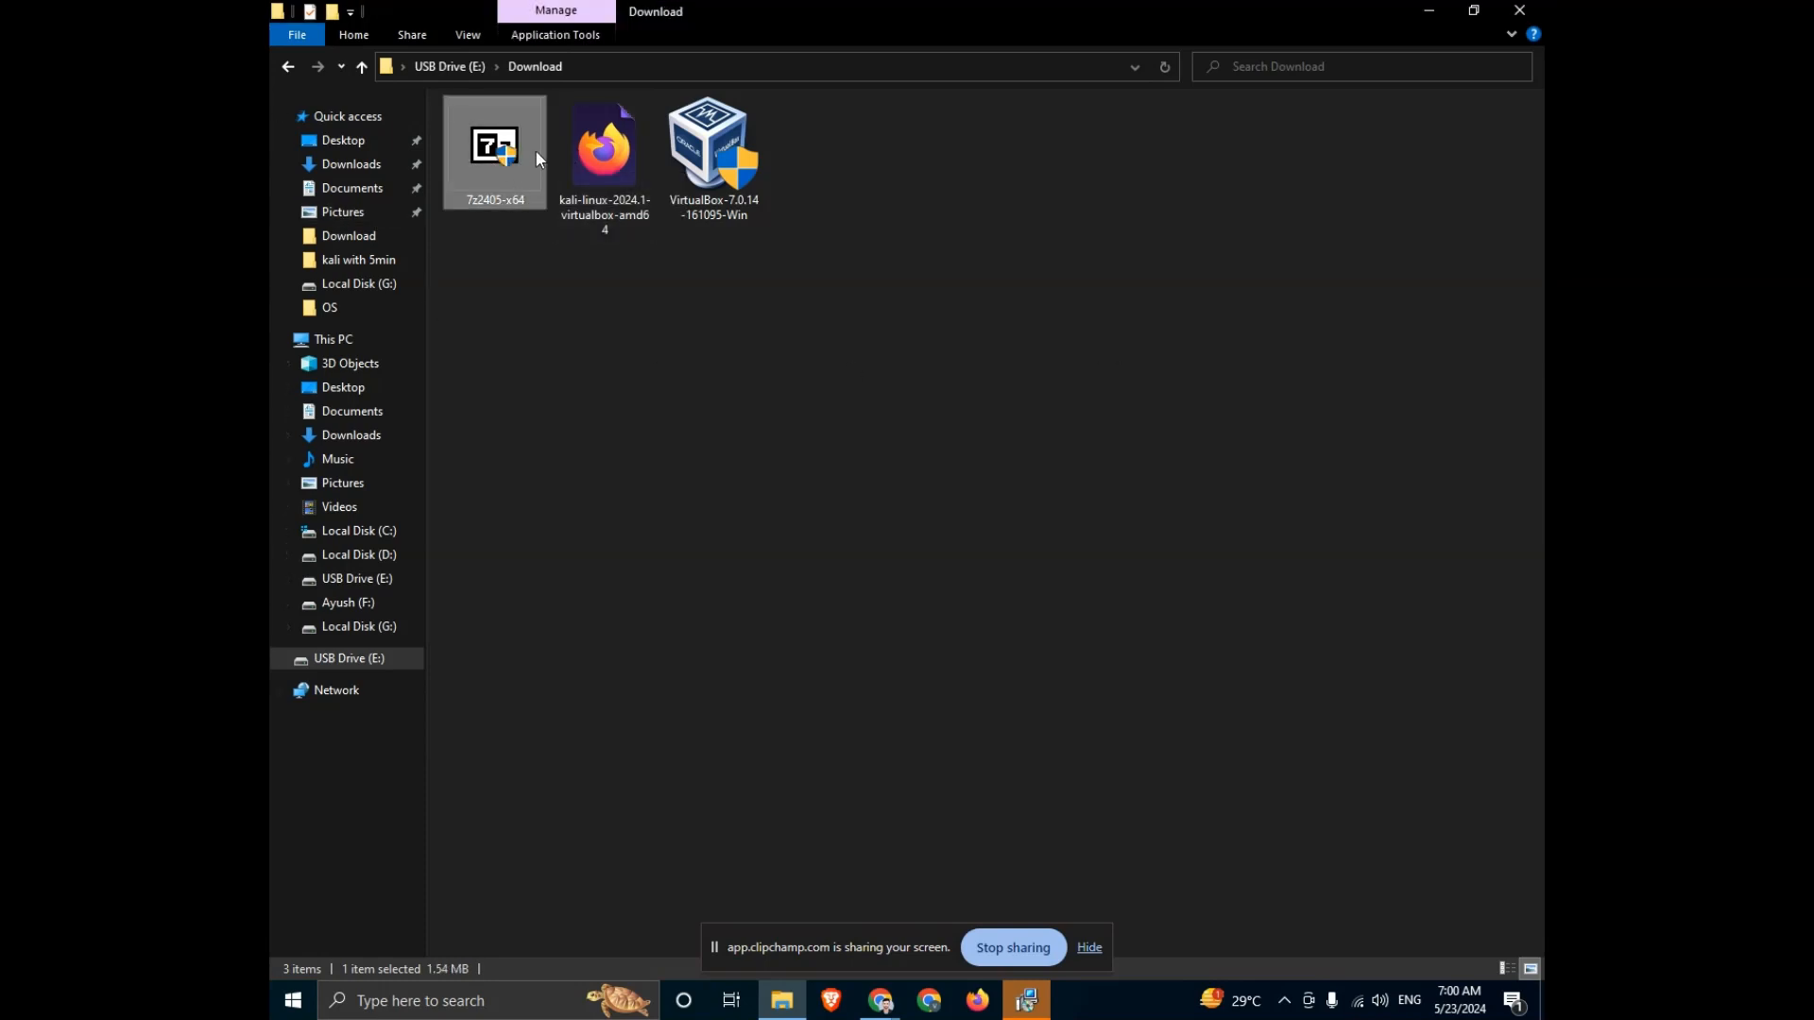
click(597, 359)
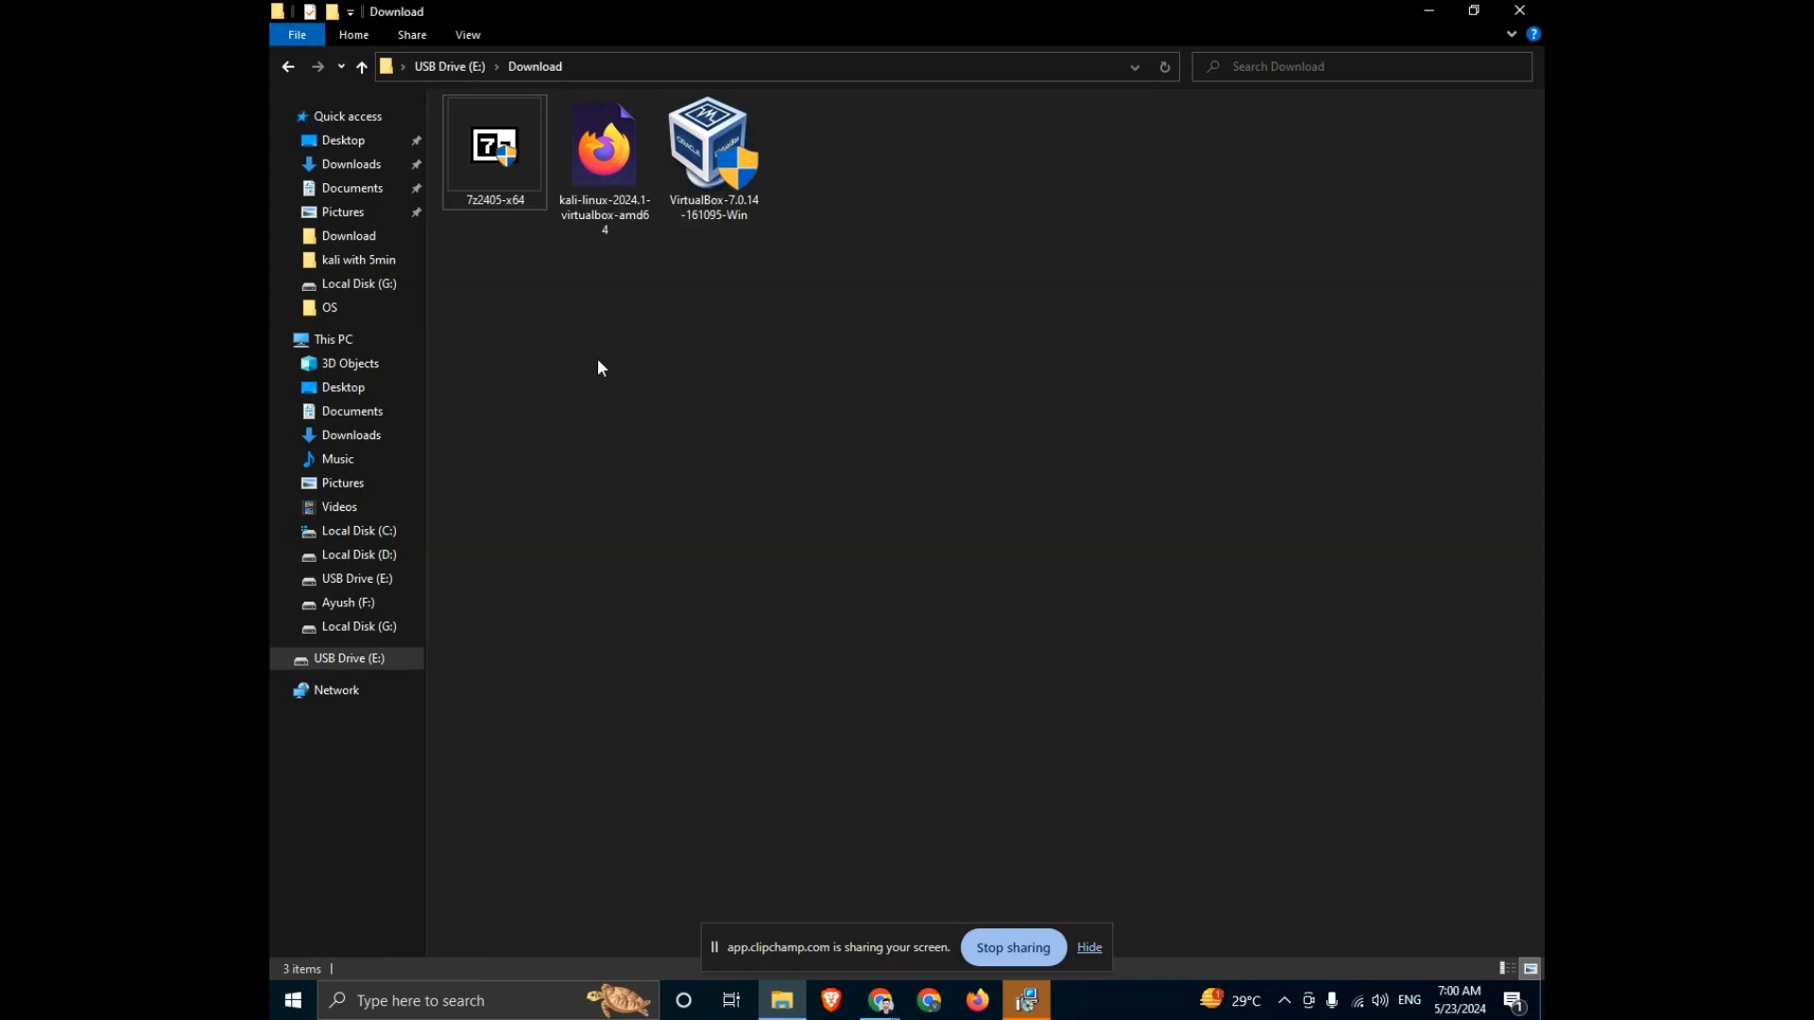
click(581, 187)
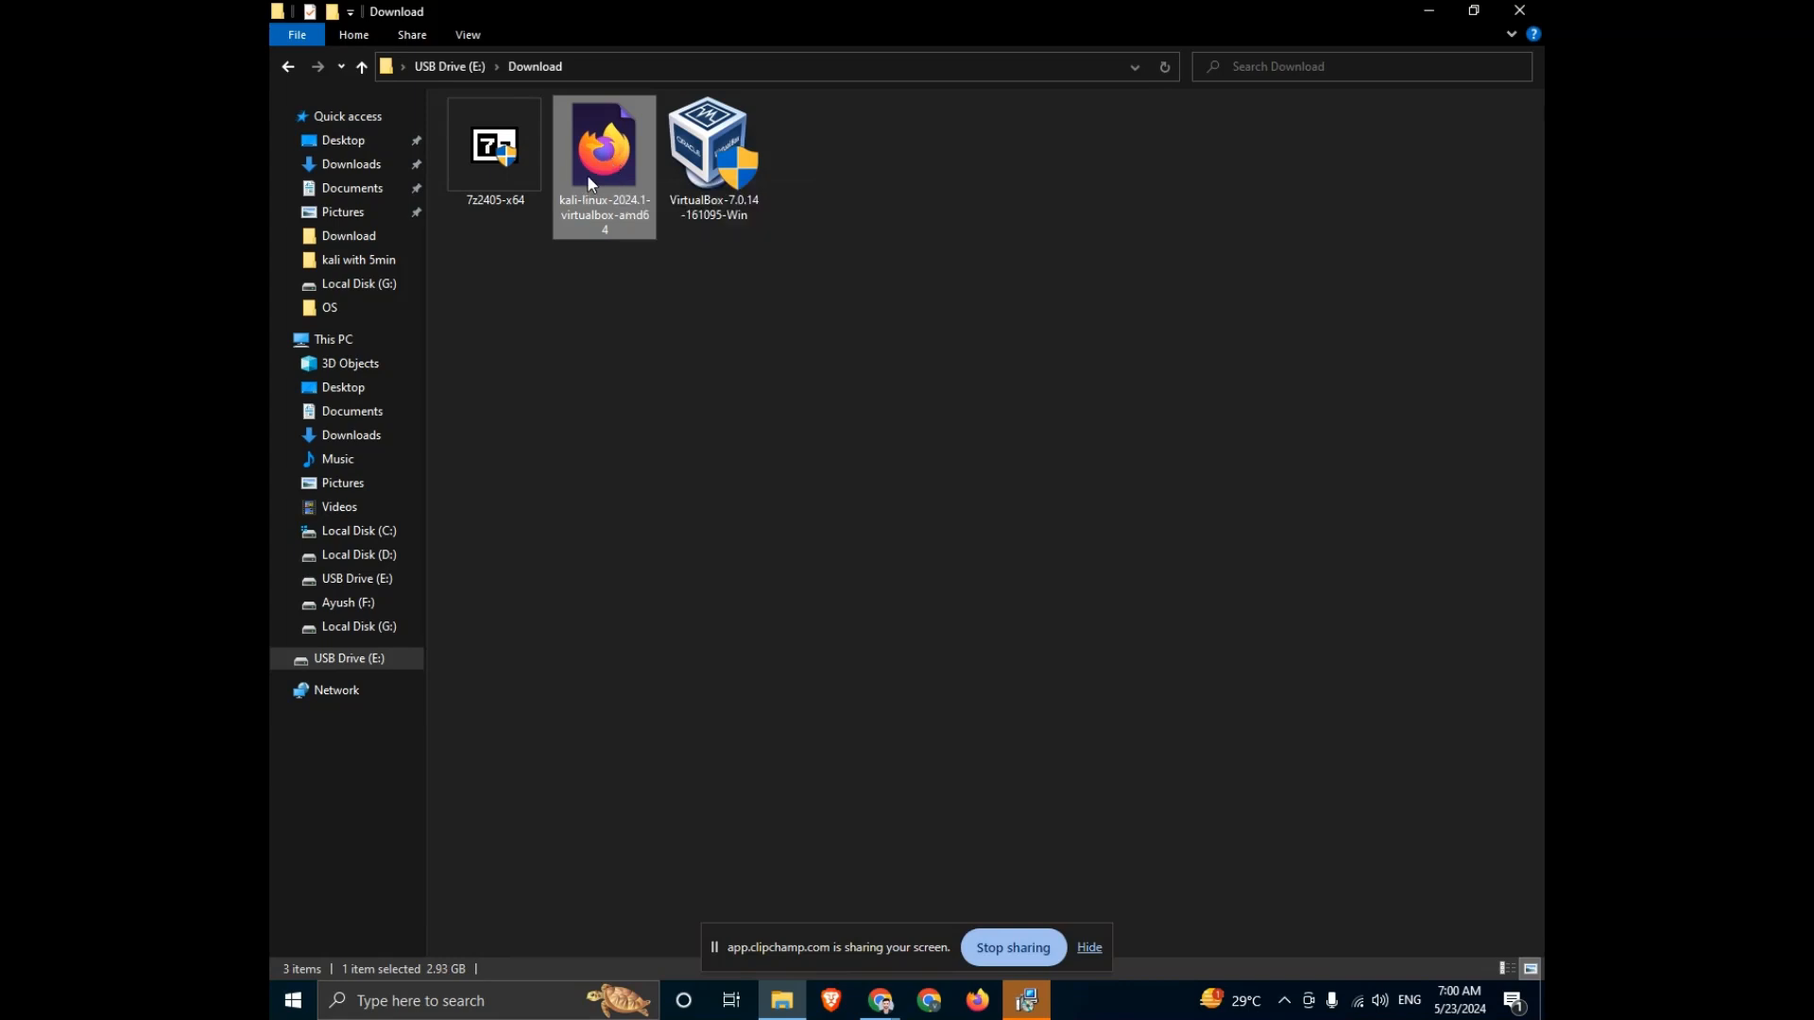
right_click(587, 174)
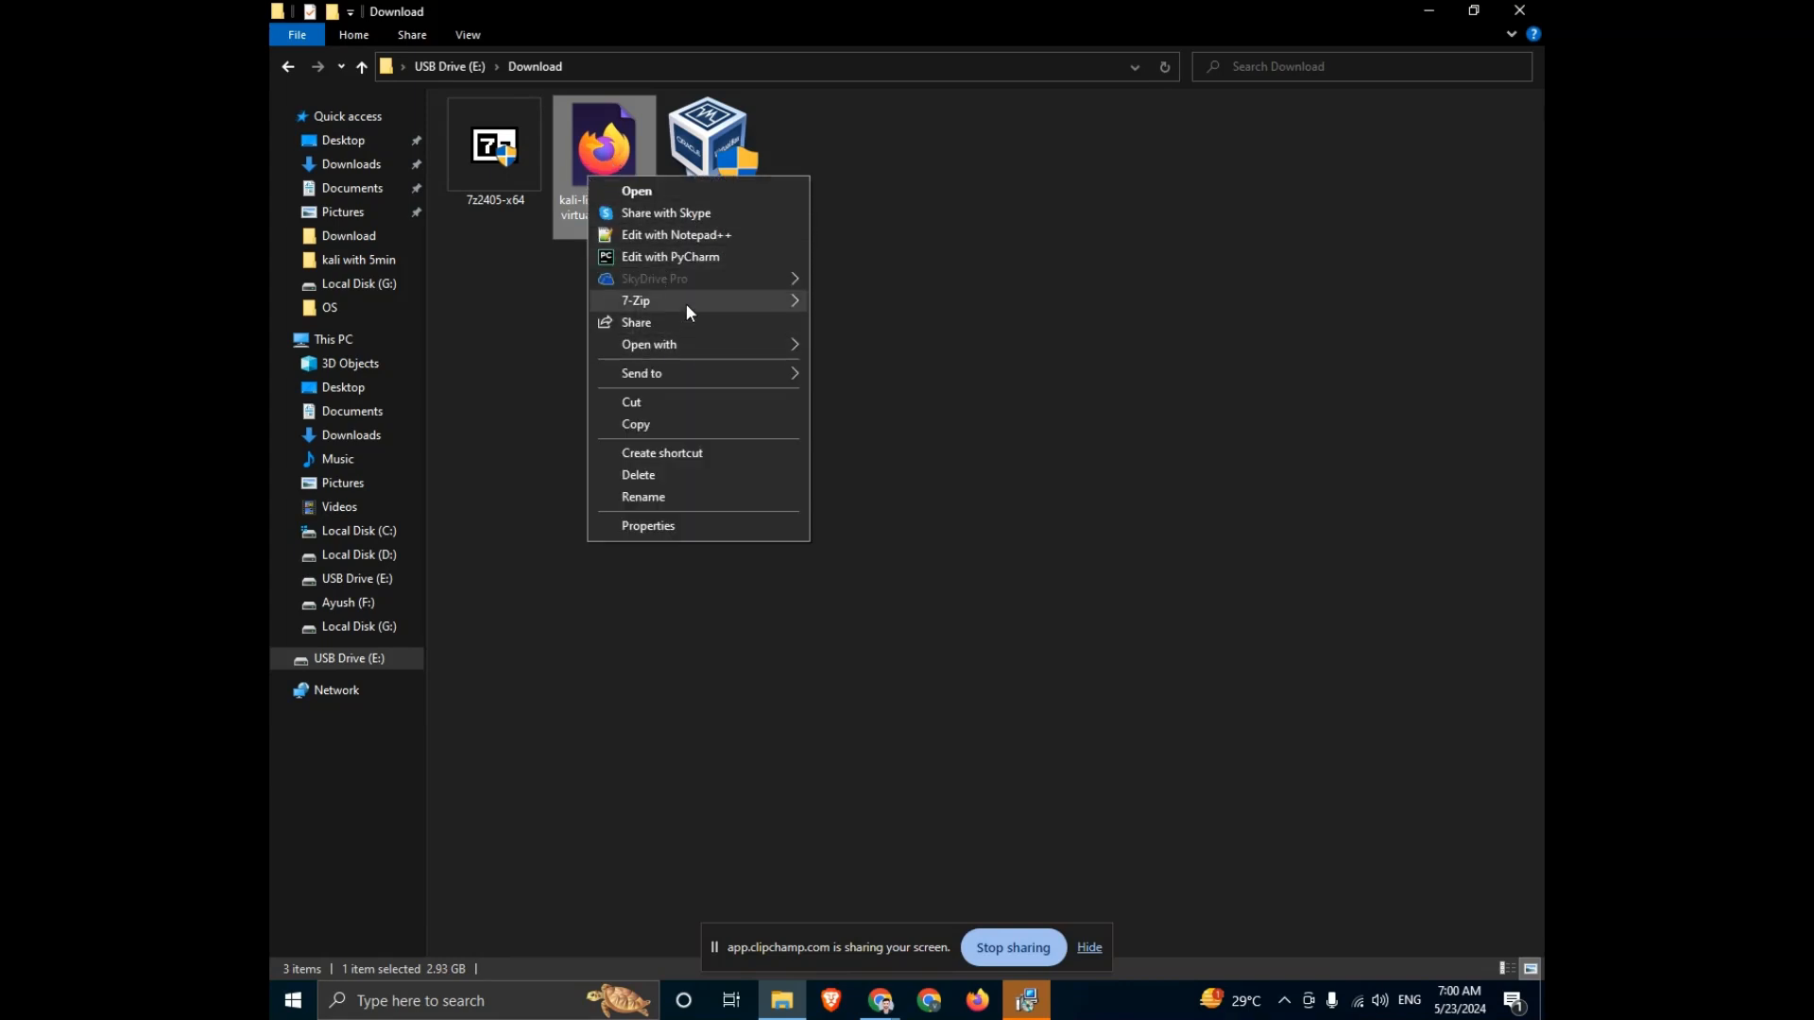
mouse_move(686, 304)
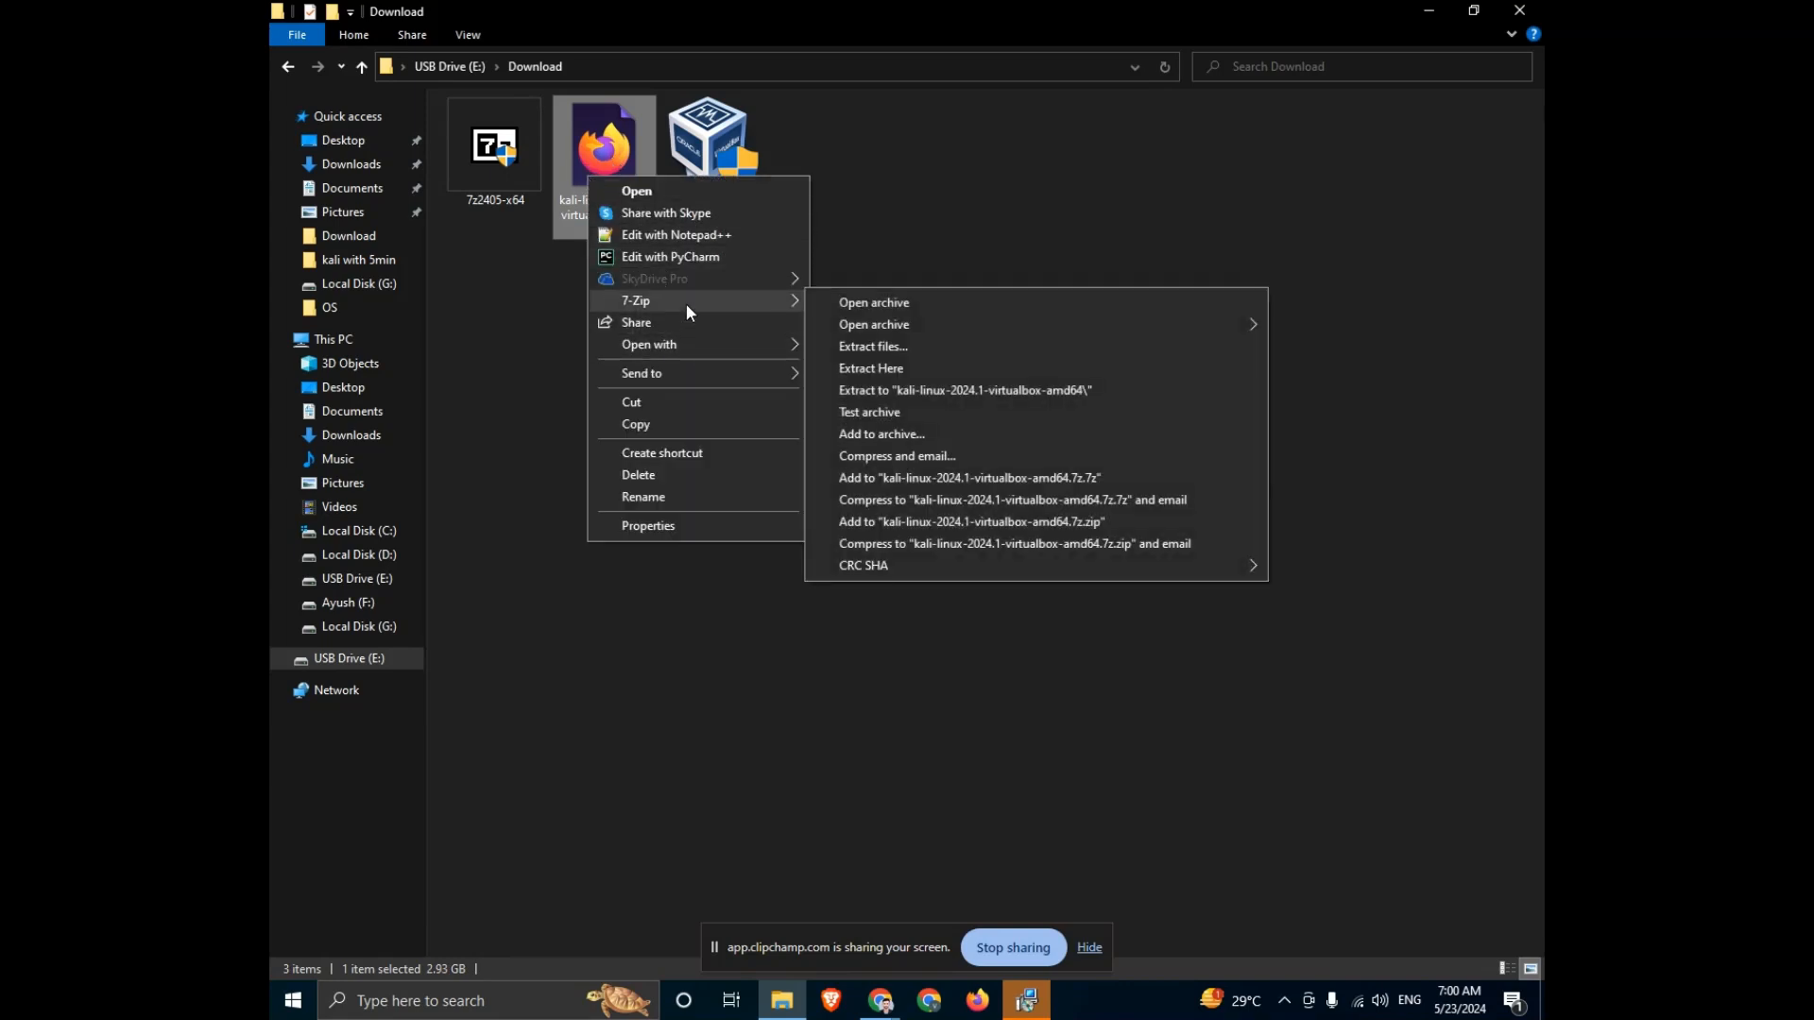
click(888, 340)
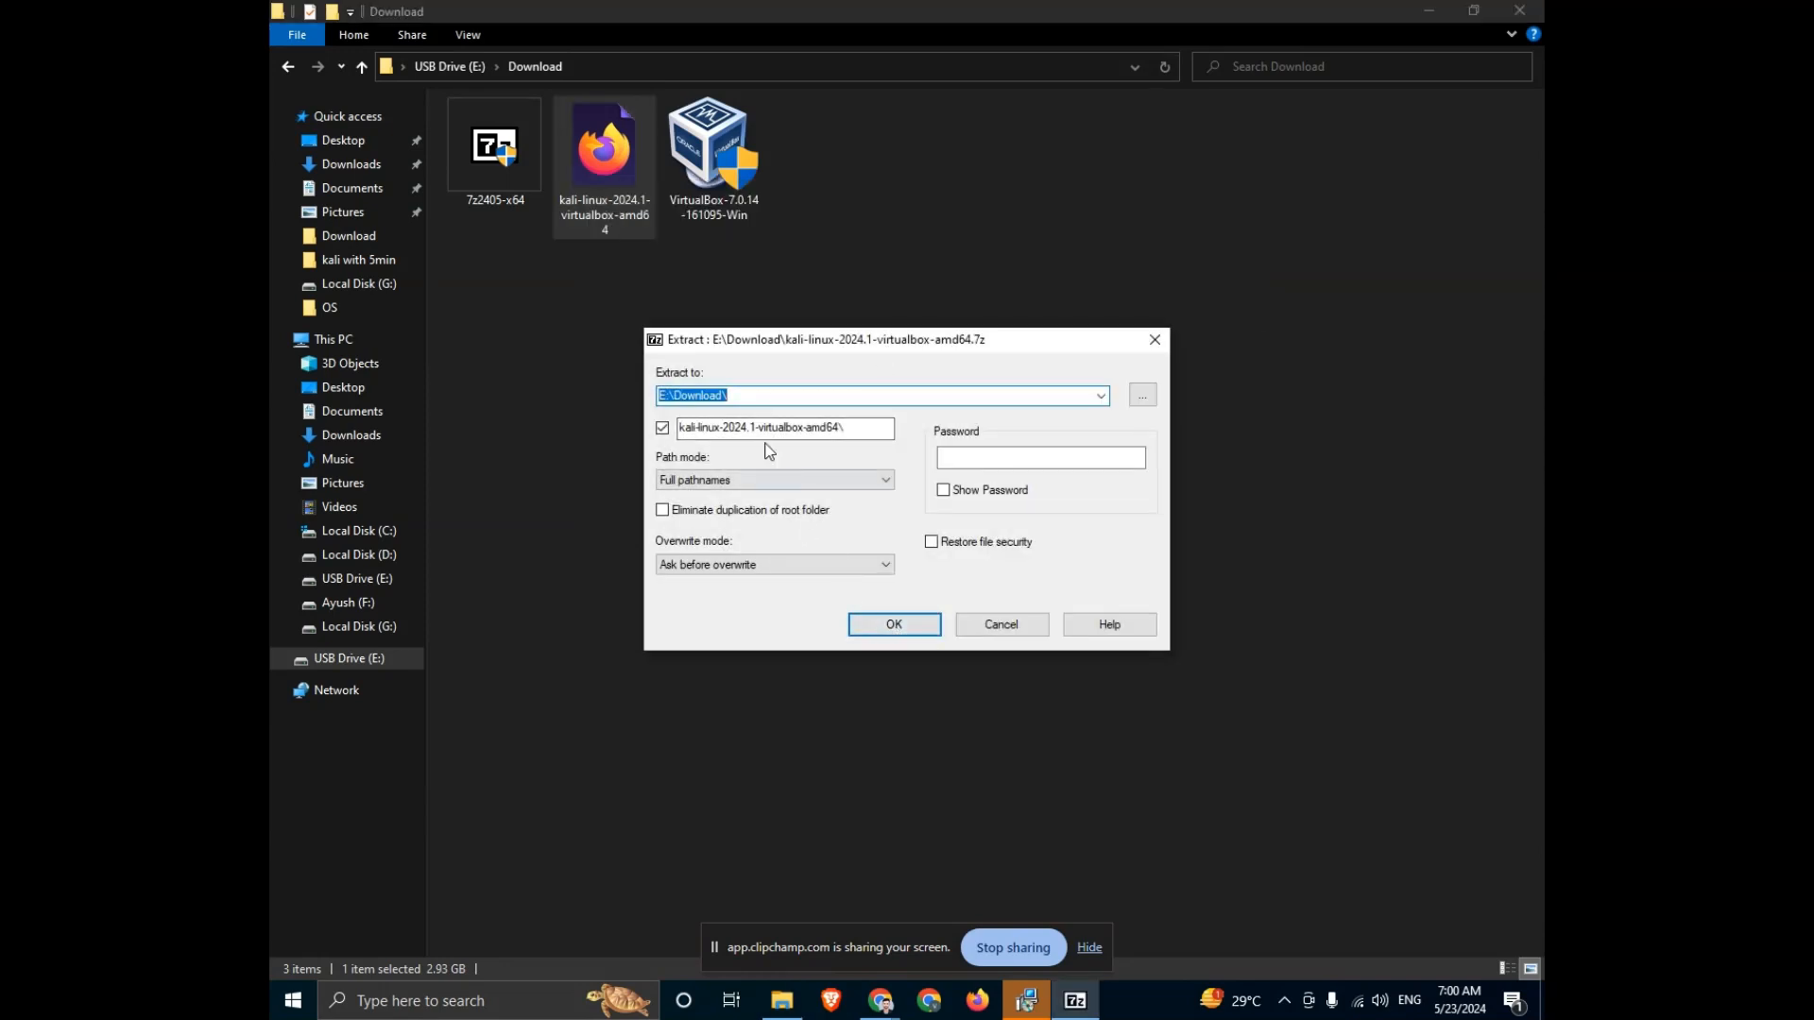
click(889, 631)
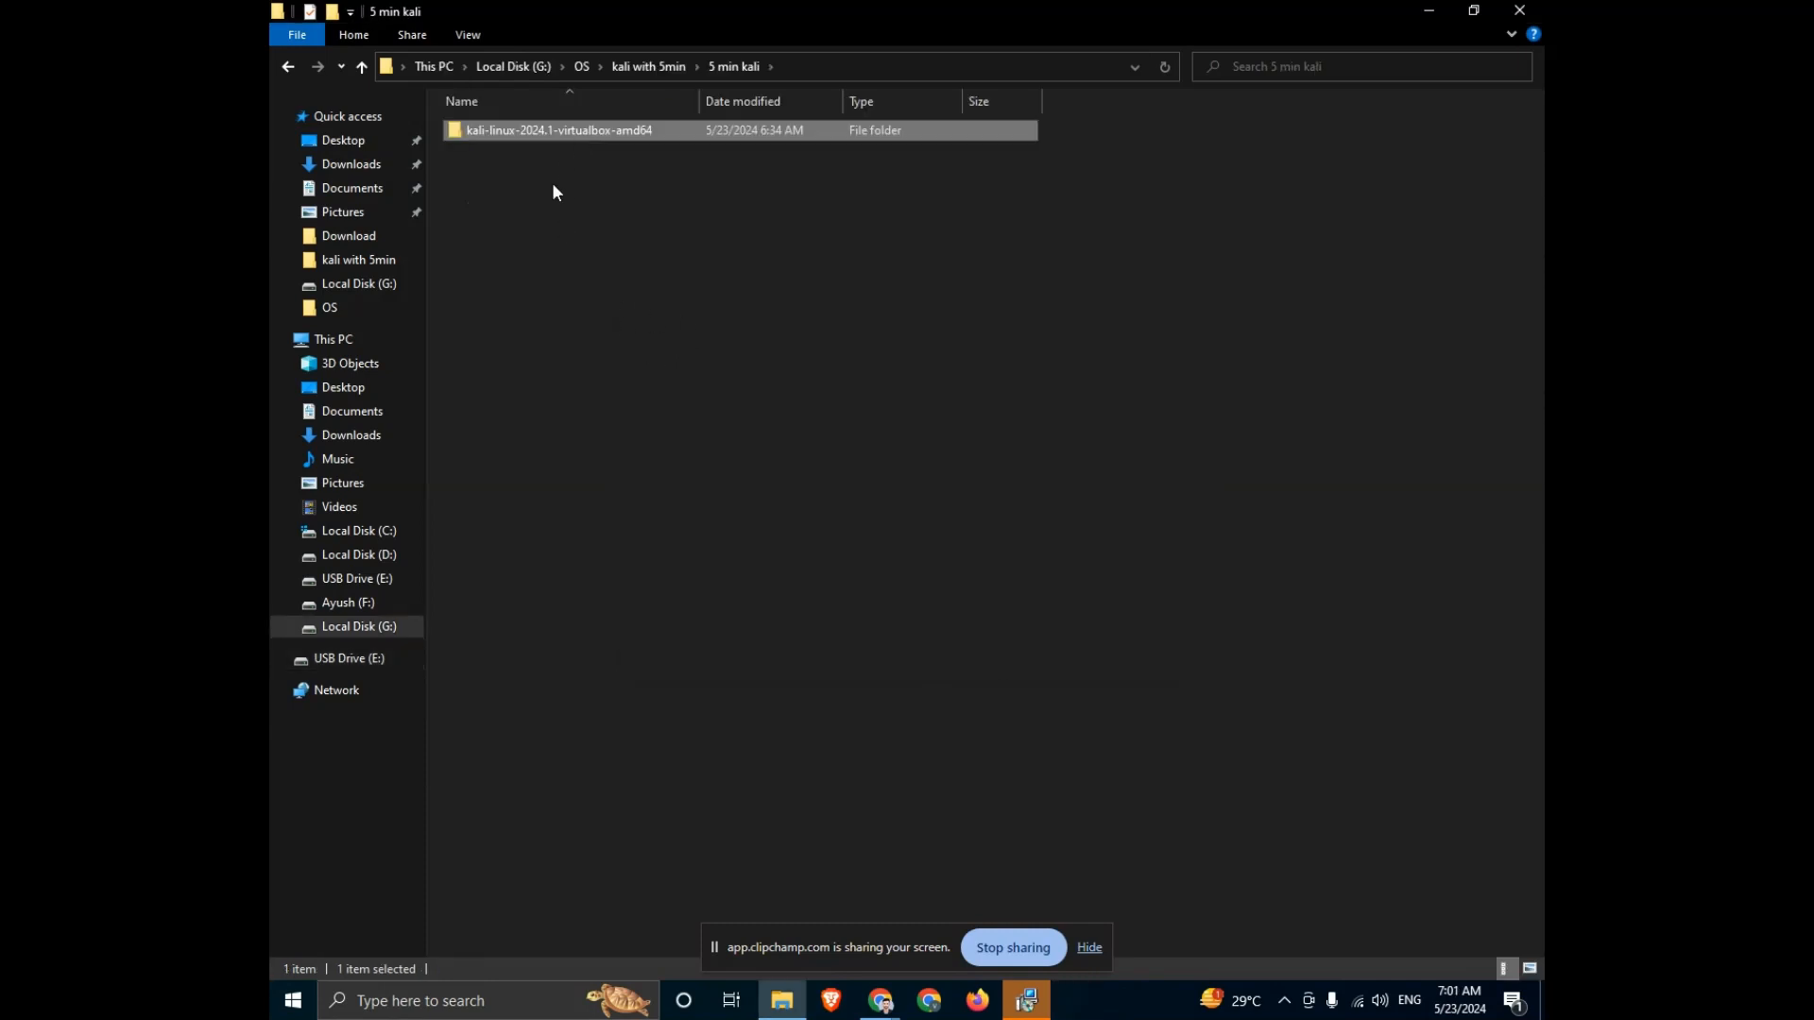
Open the extracted kali-linux-2024.1-virtualbox-amd64 folder and show its files as large icons
double_click(593, 129)
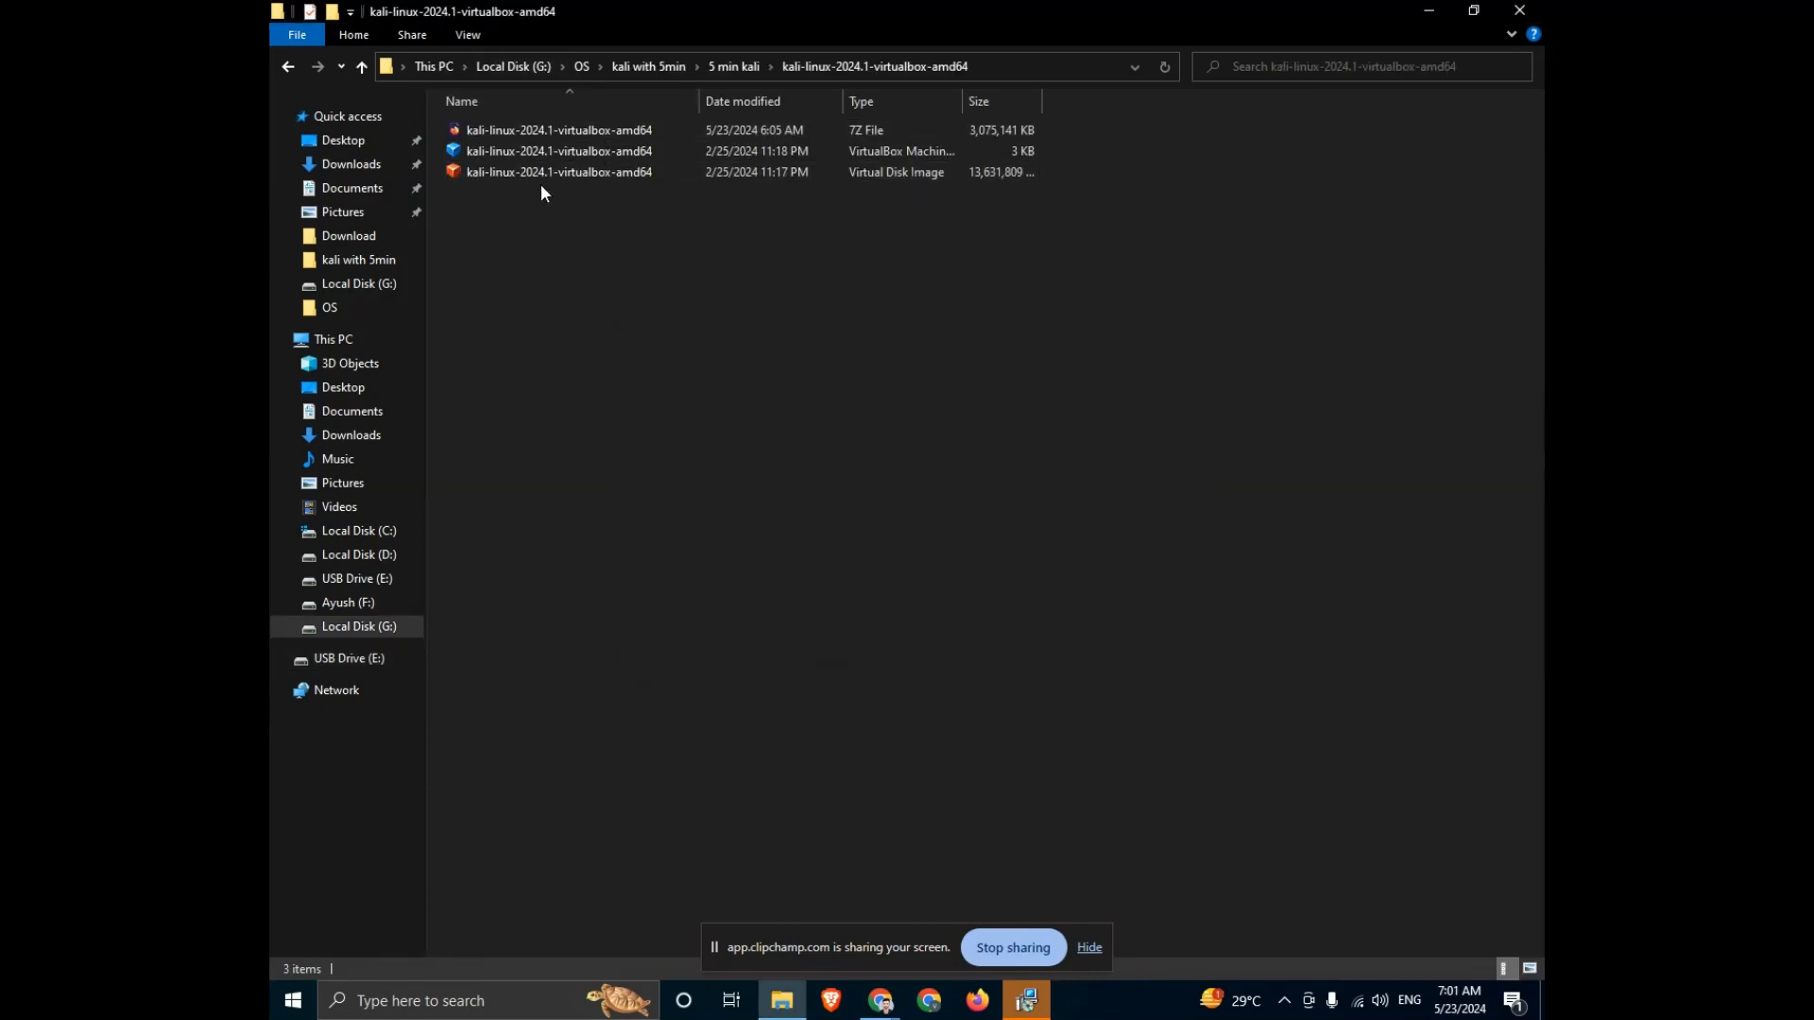
click(1530, 970)
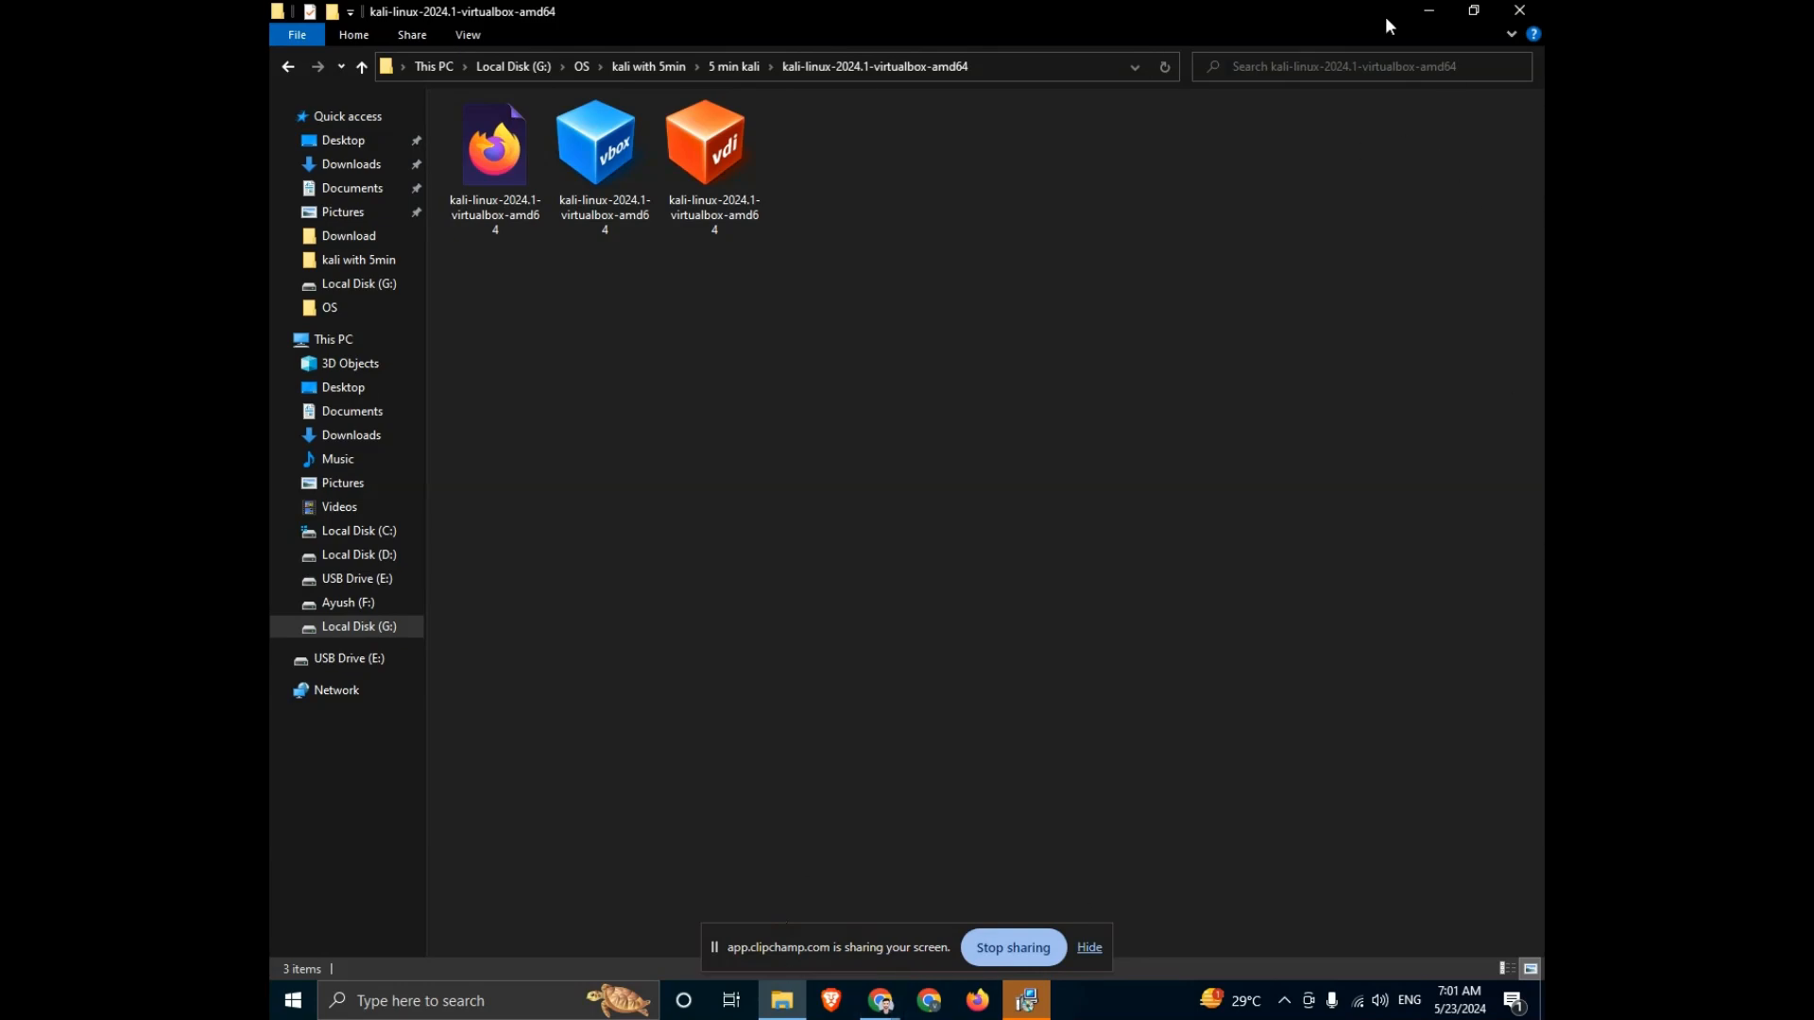
Minimize the open windows and finish the VirtualBox 7.0.14 setup with the option to start it after installation enabled
click(1426, 11)
click(1430, 13)
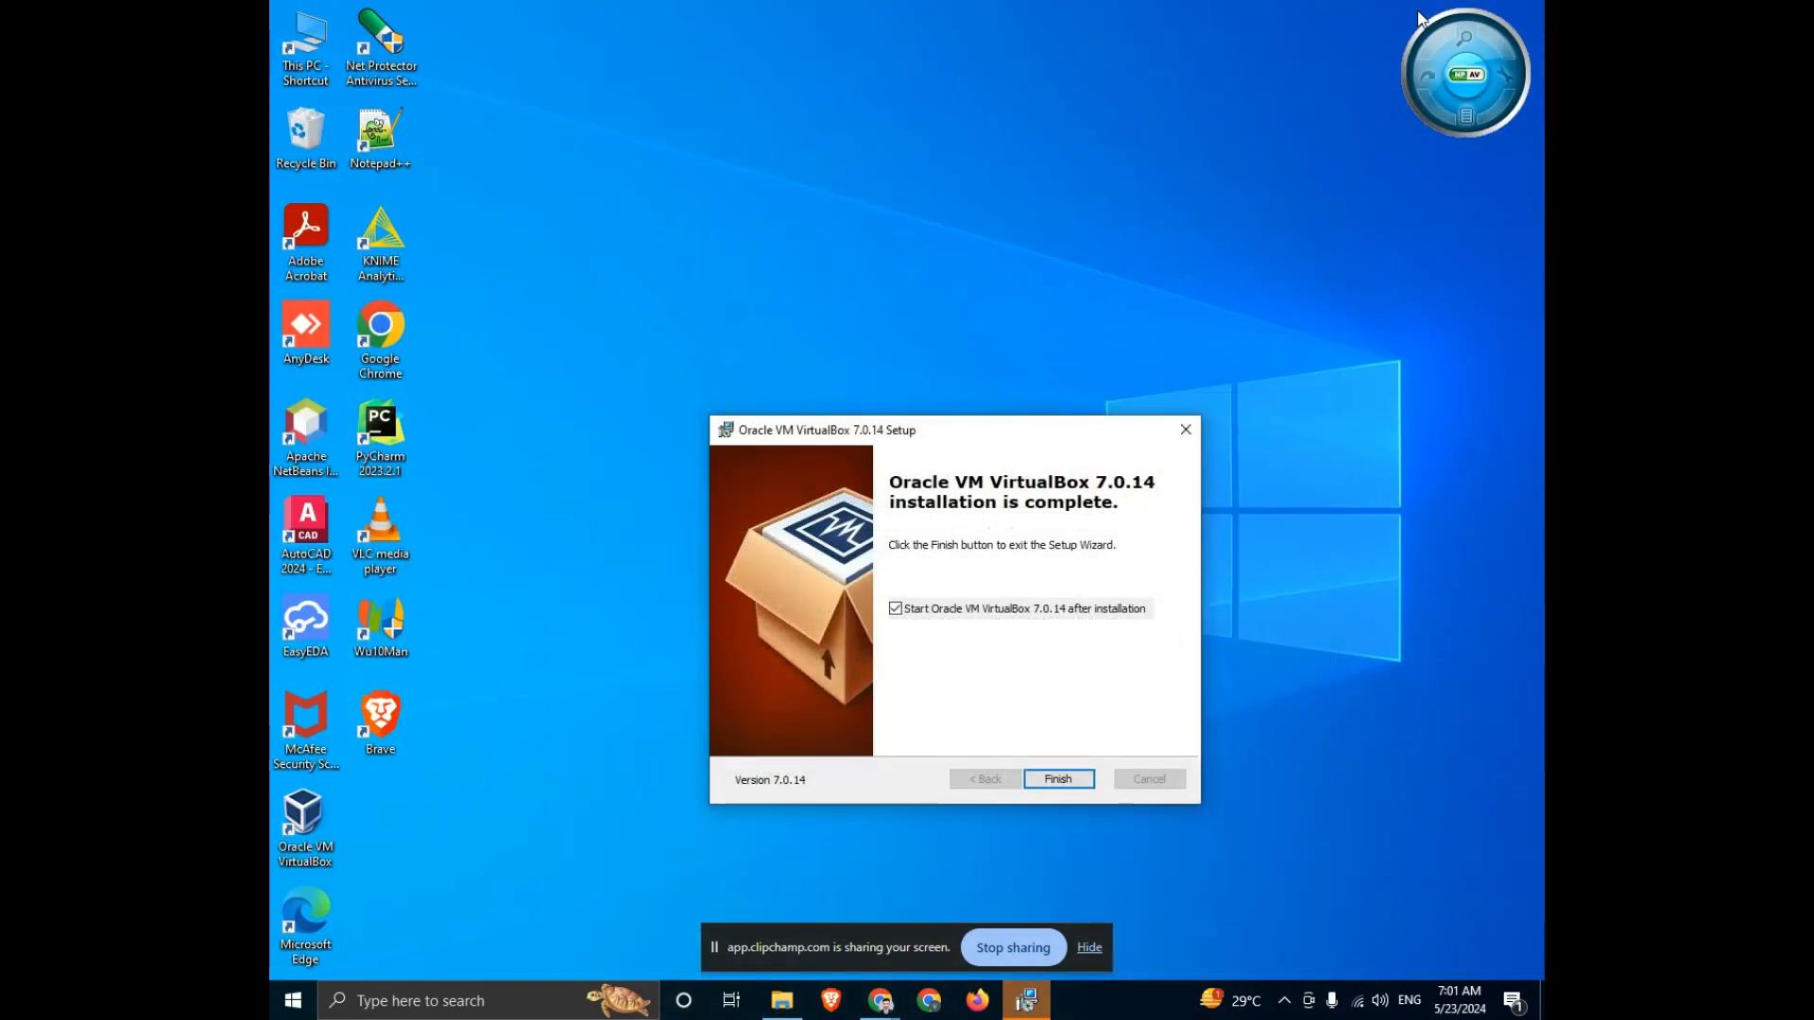
click(1077, 781)
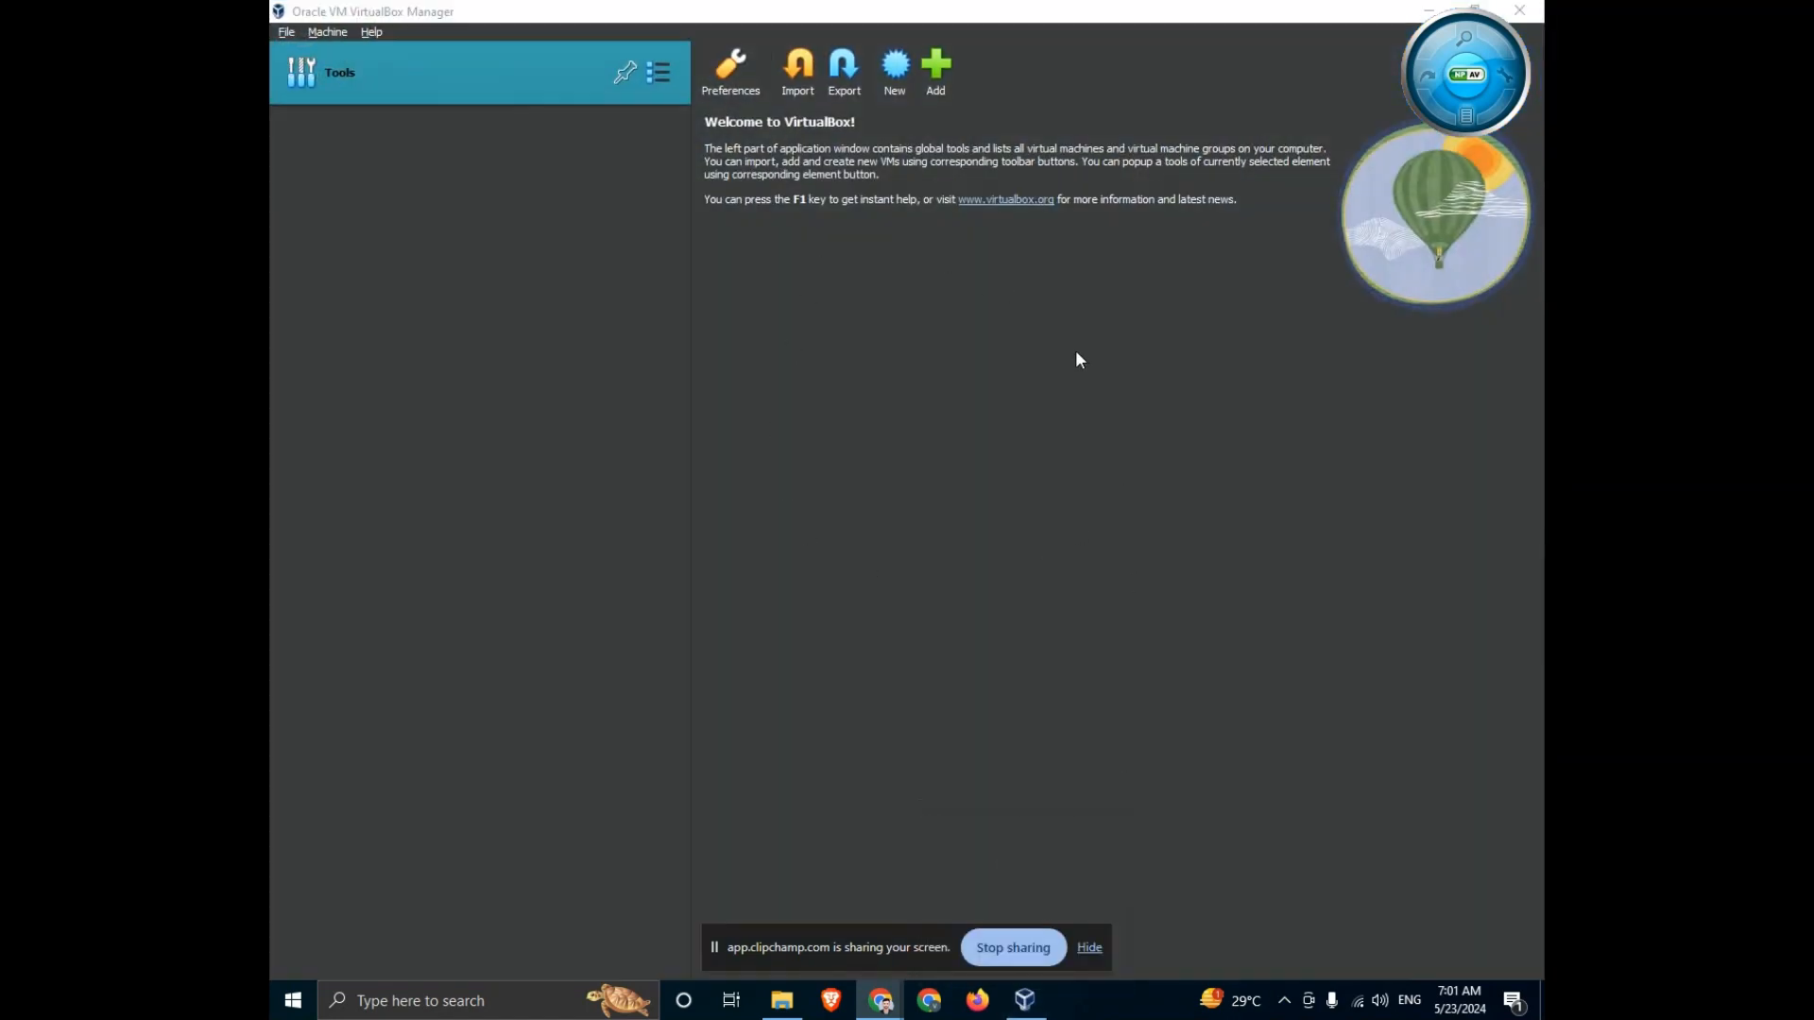
Start a new virtual machine named "kali linux" with Linux as type and Debian 5.0 Lenny (64-bit) as version
click(907, 70)
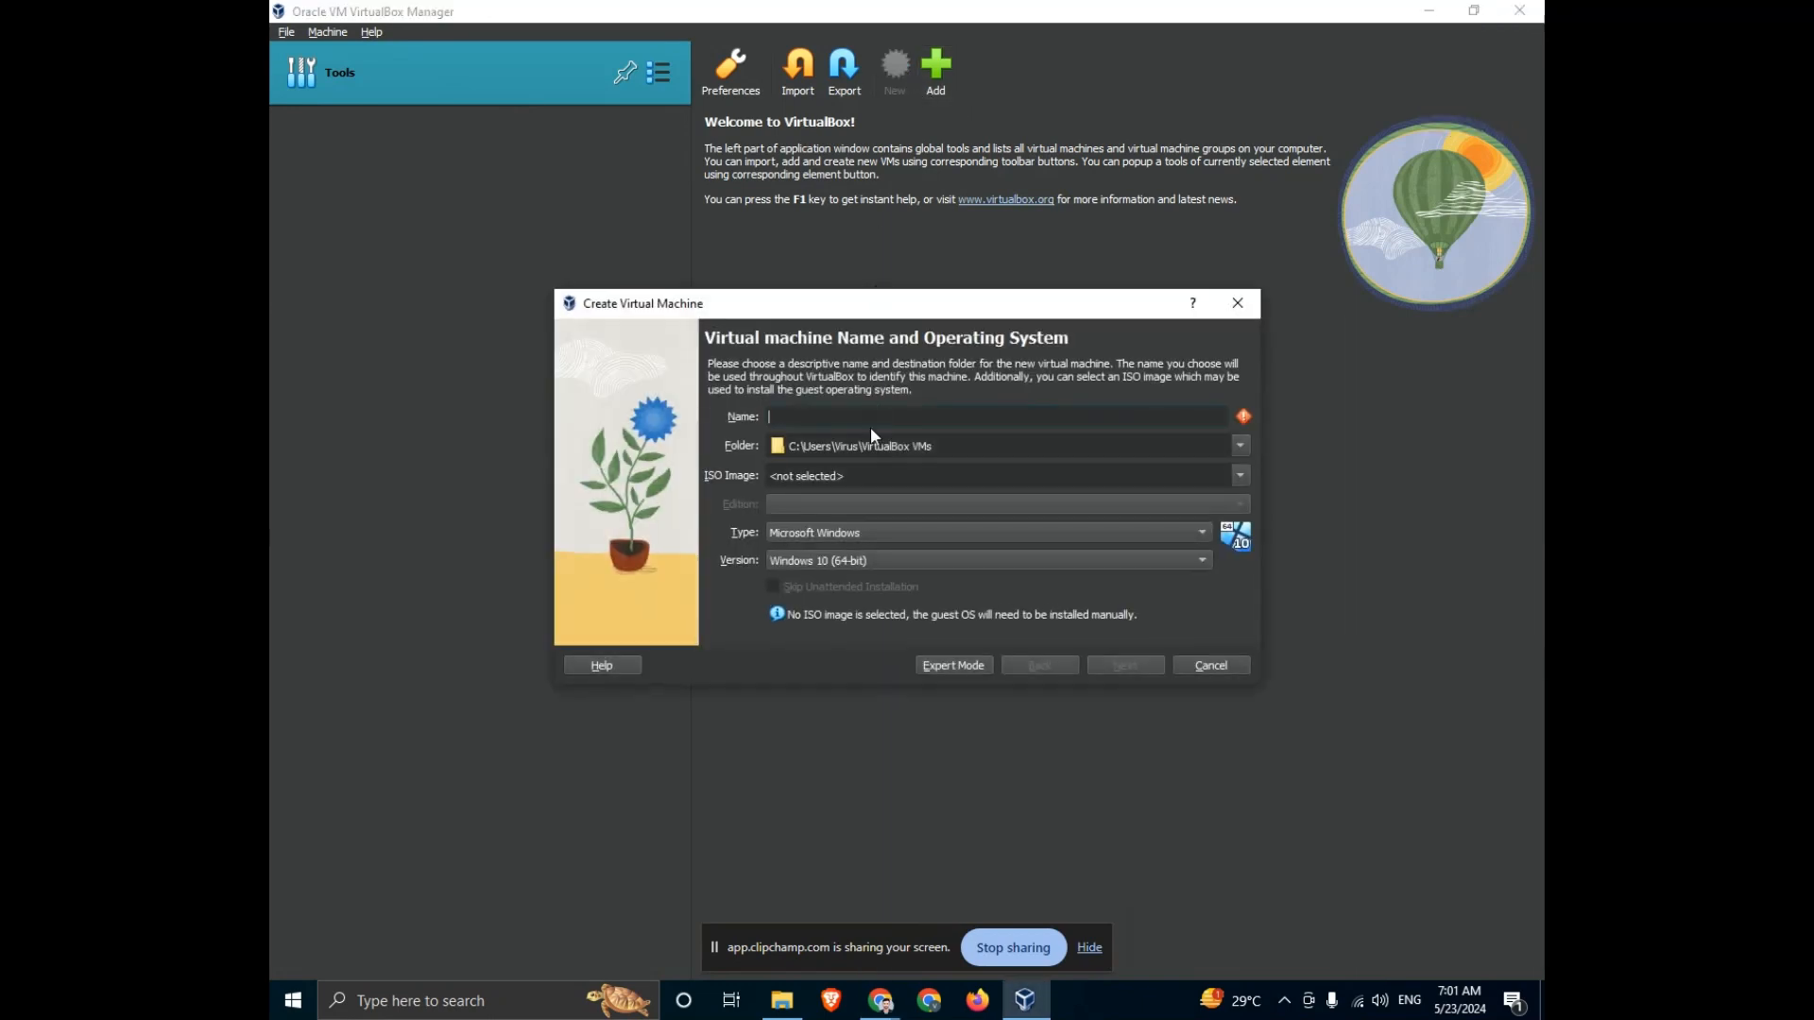
text(kali linux)
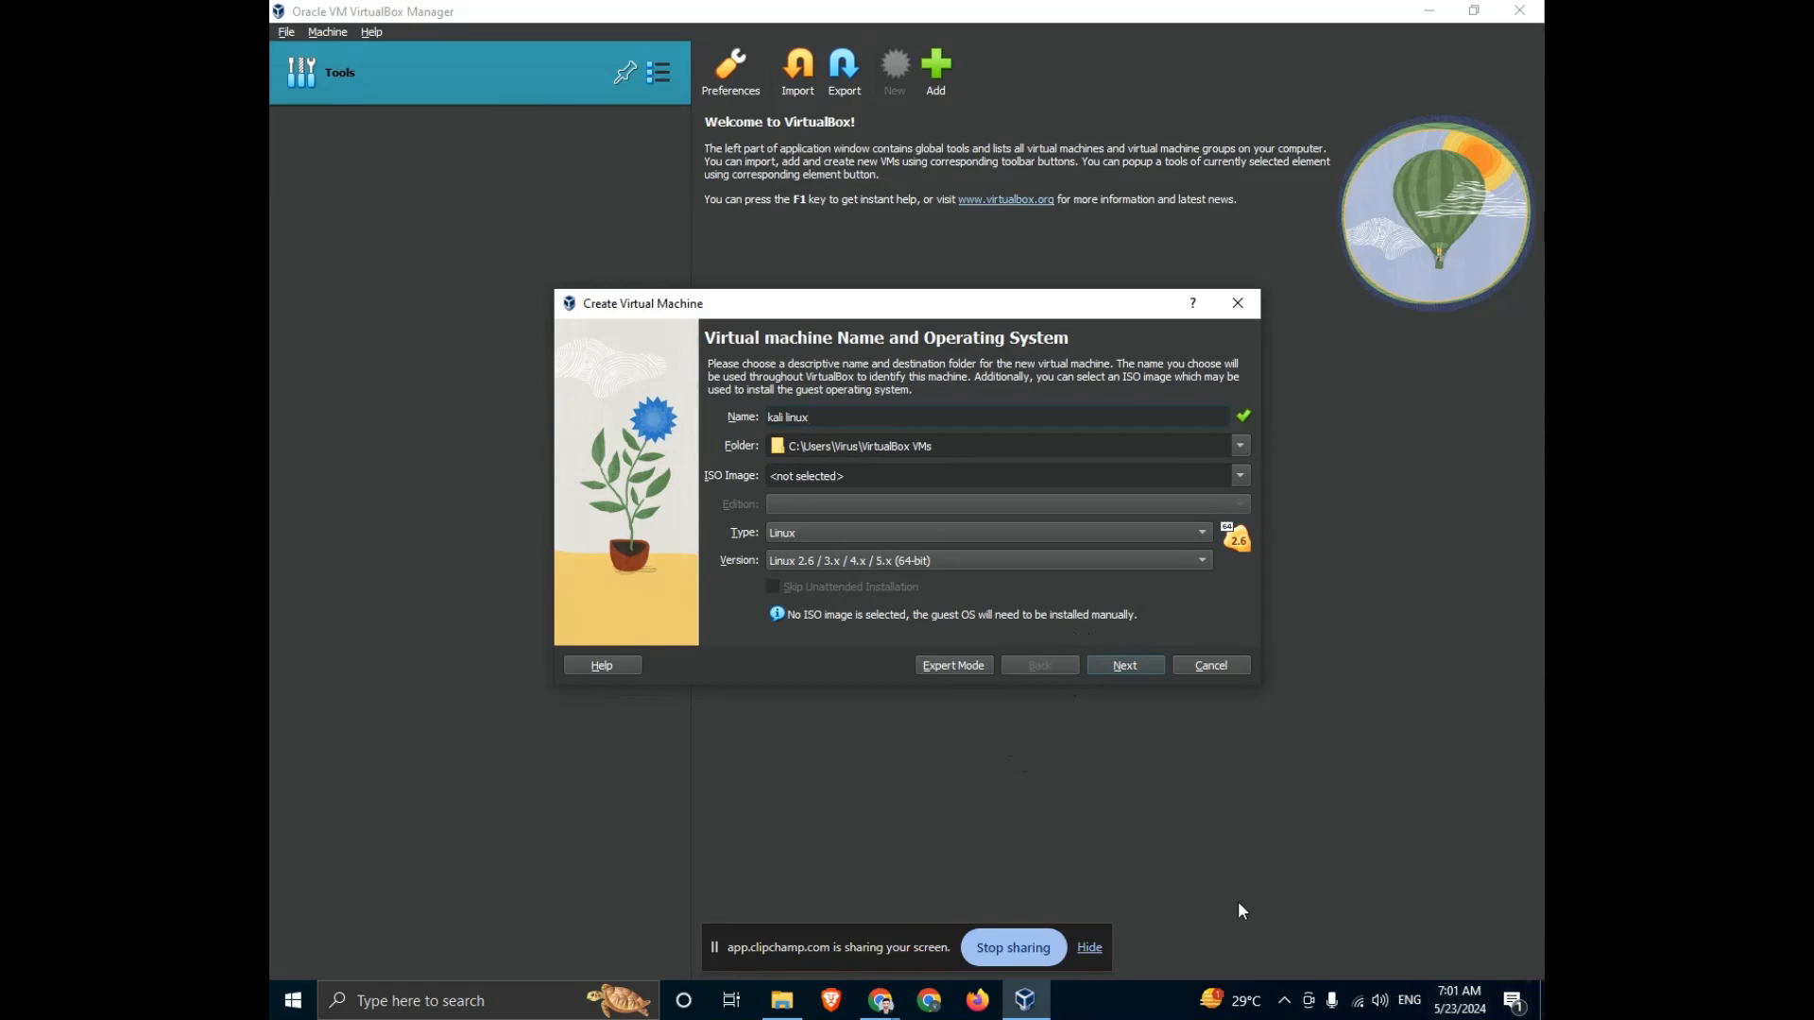
click(955, 559)
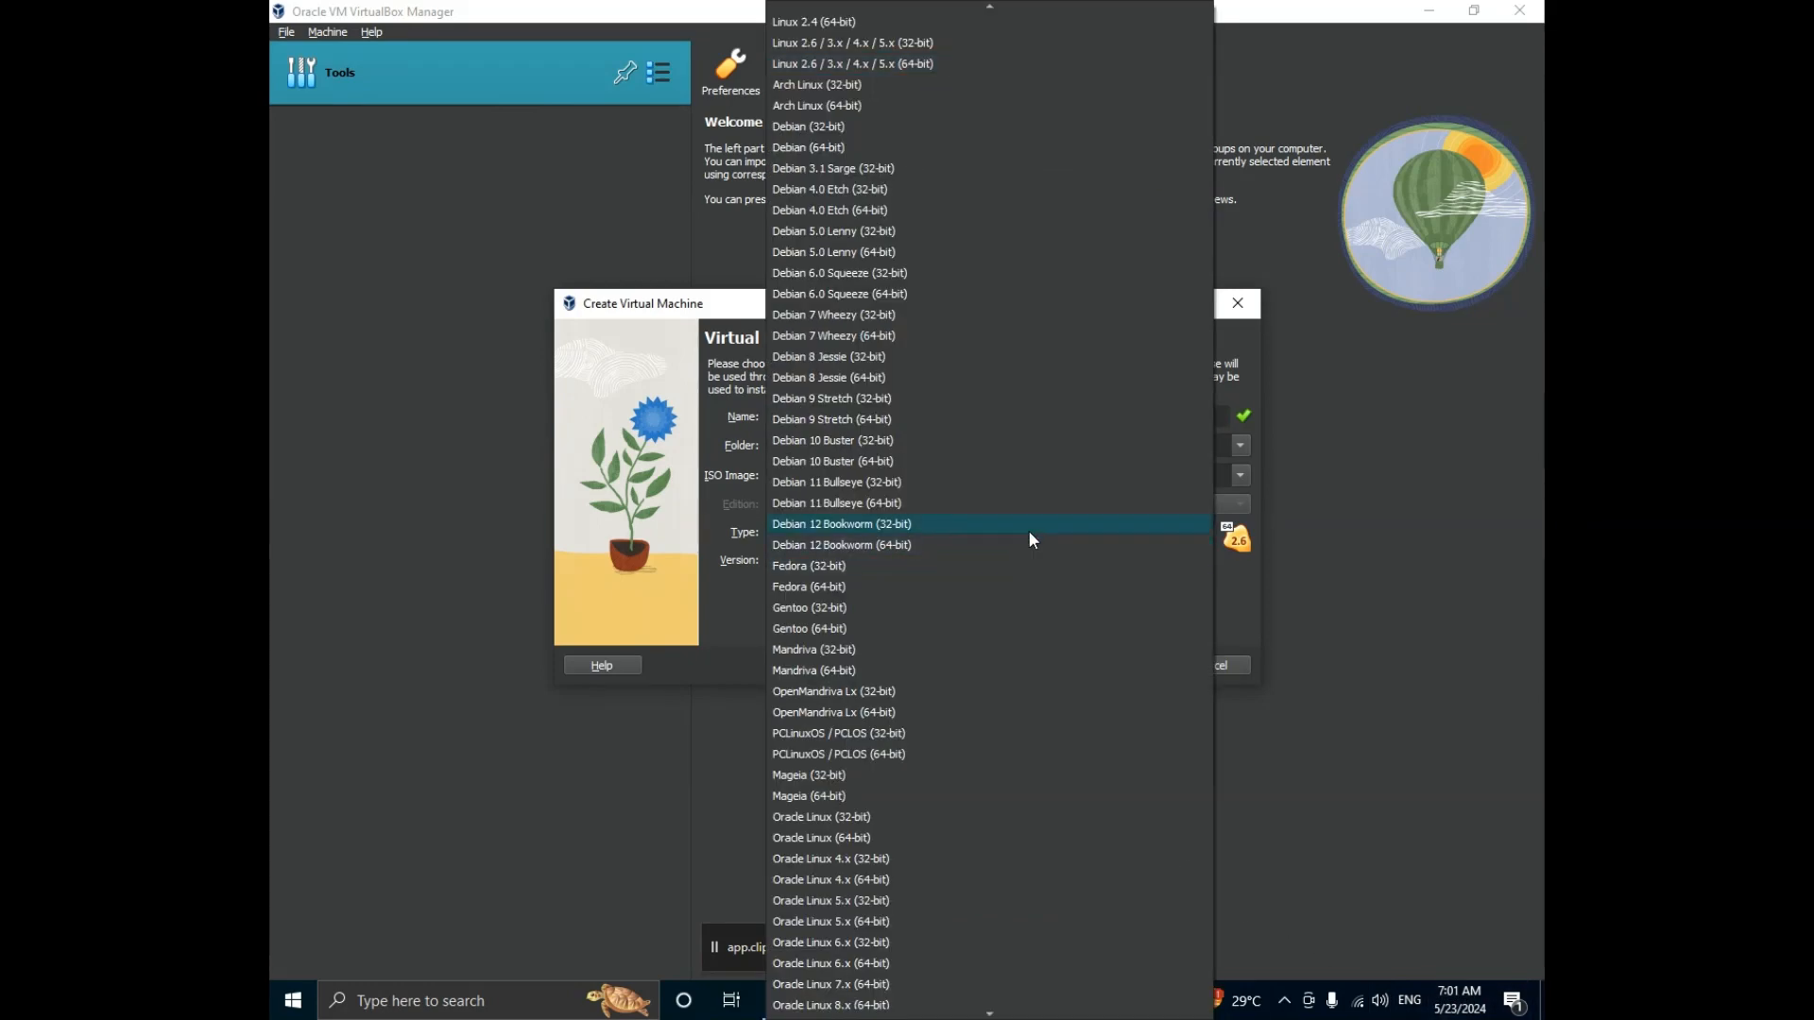
click(872, 251)
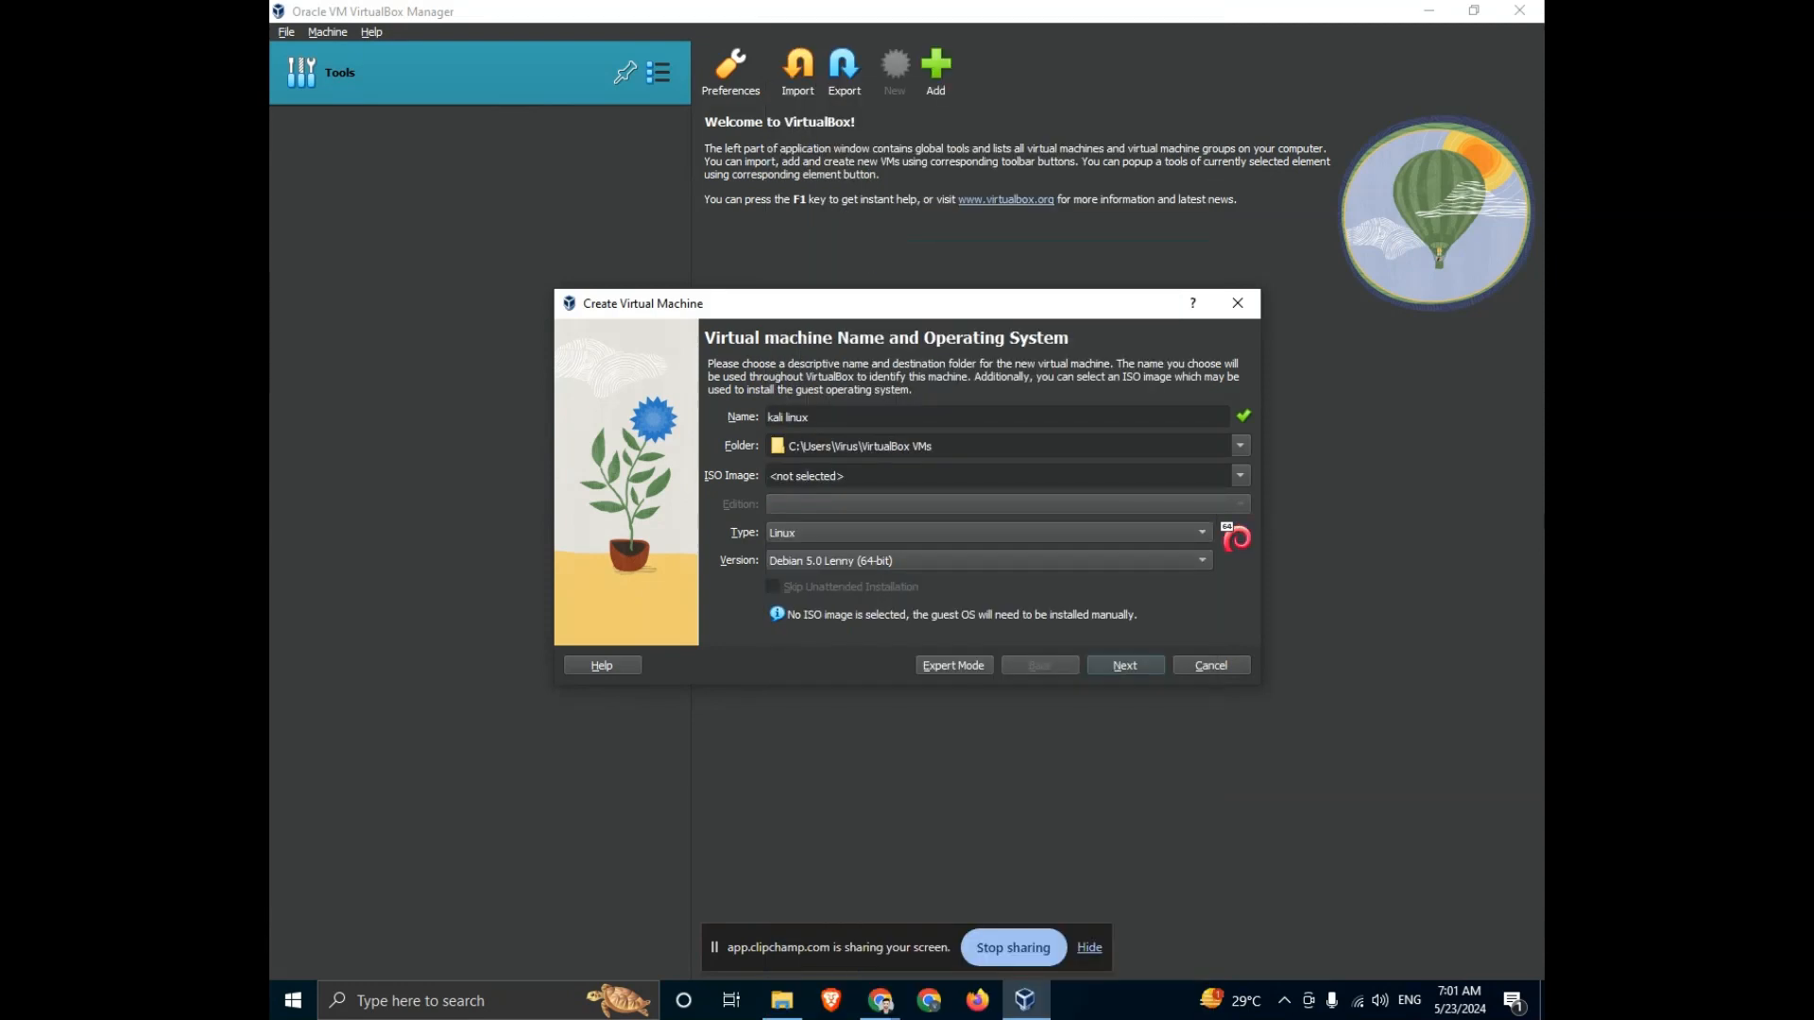
click(1101, 669)
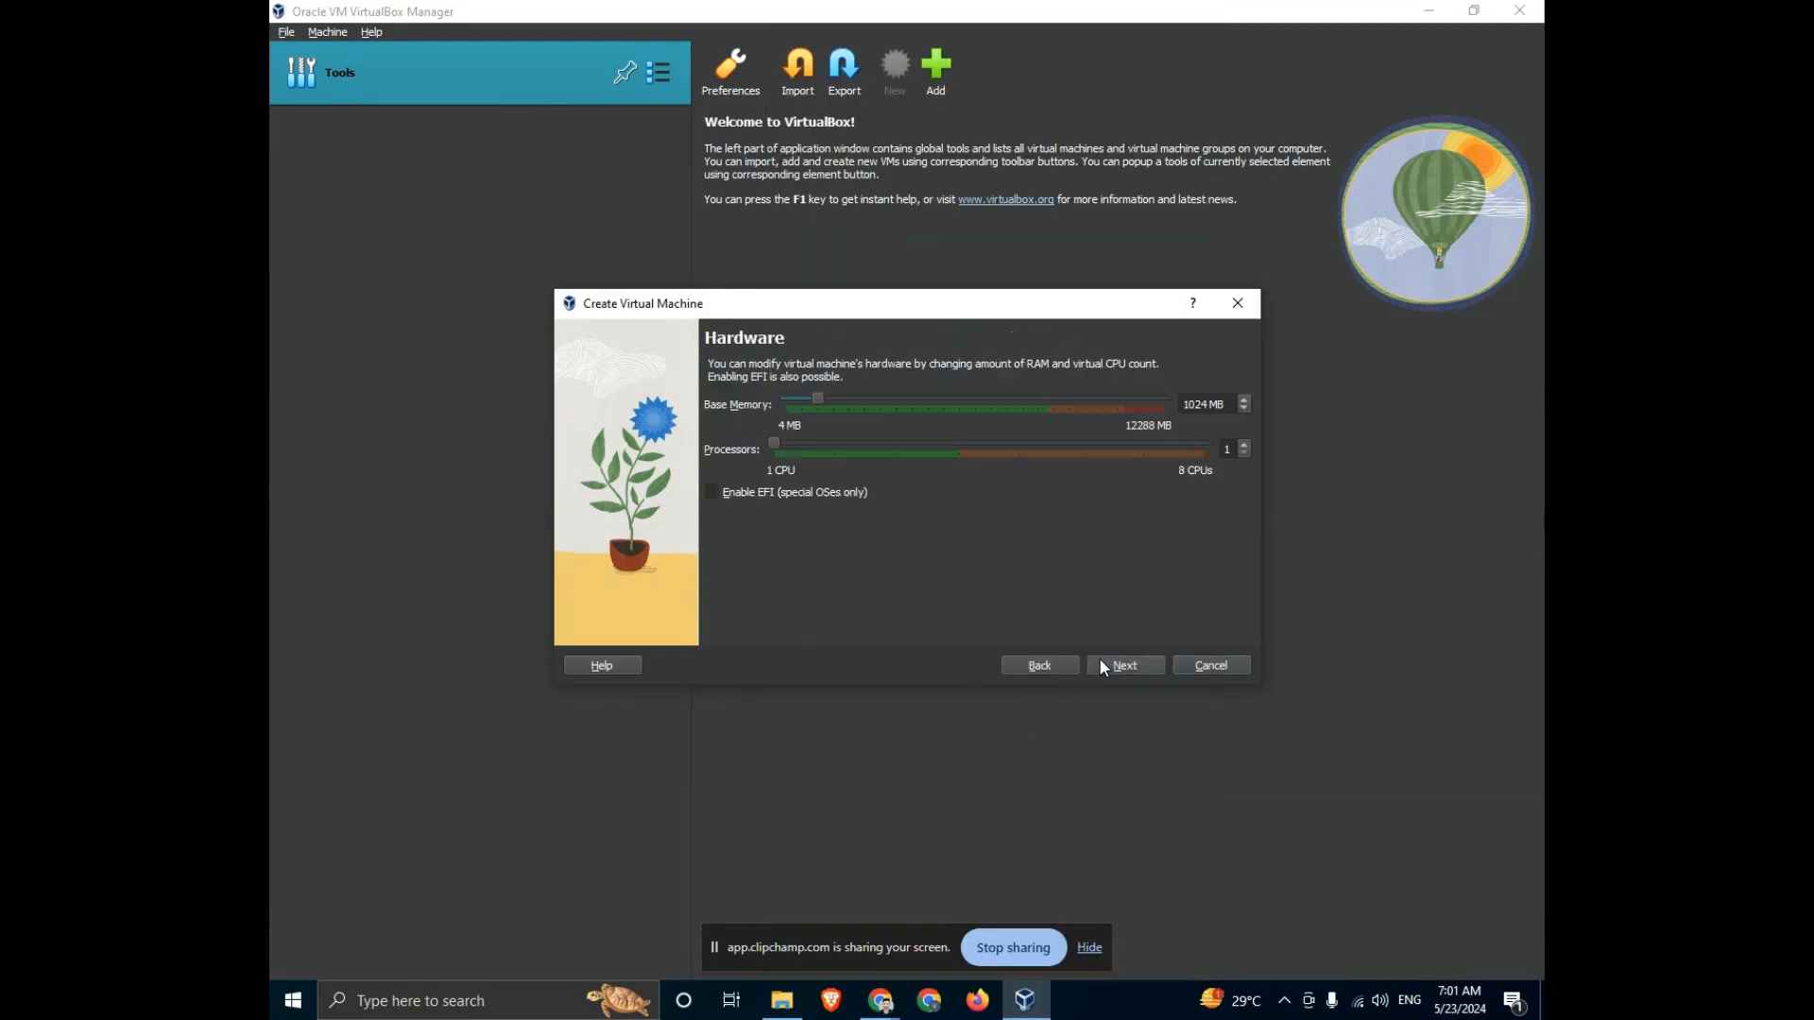
Set the base memory to about 7892 MB with 3 processors and create a virtual hard disk of about 20.35 GB
drag(823, 400, 1034, 419)
click(1133, 664)
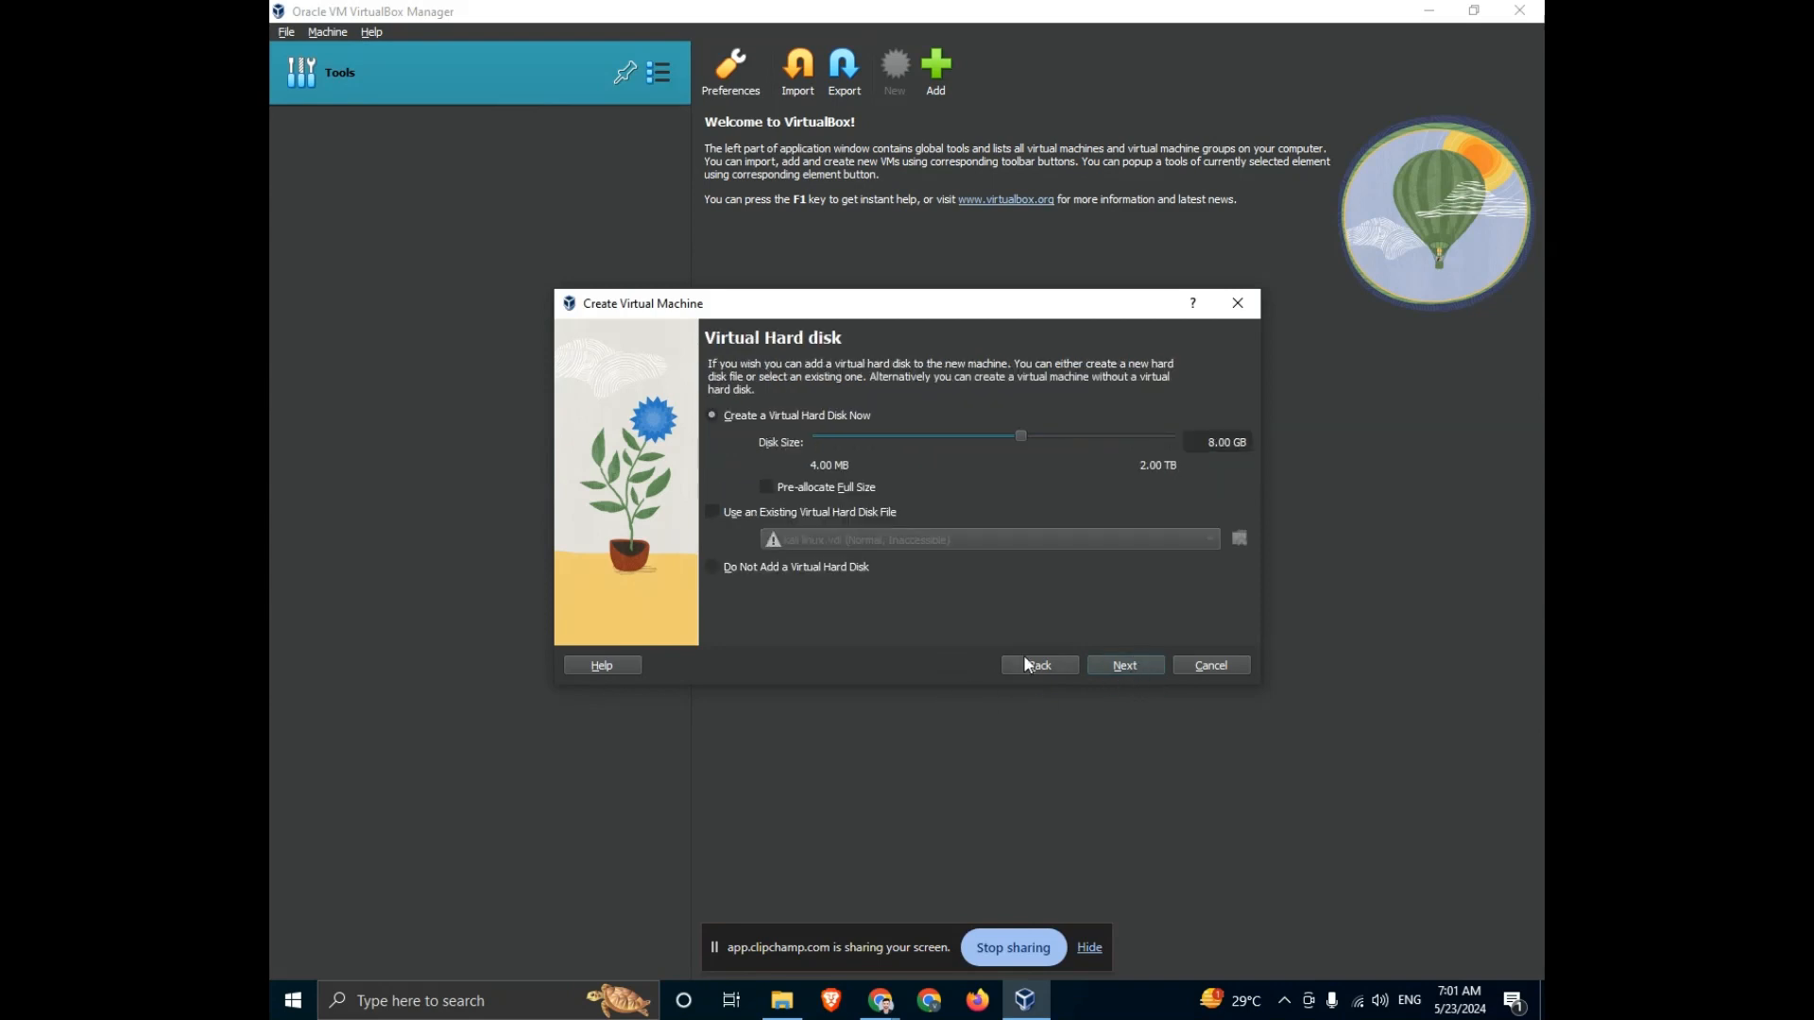
drag(1018, 434, 1042, 435)
click(1123, 665)
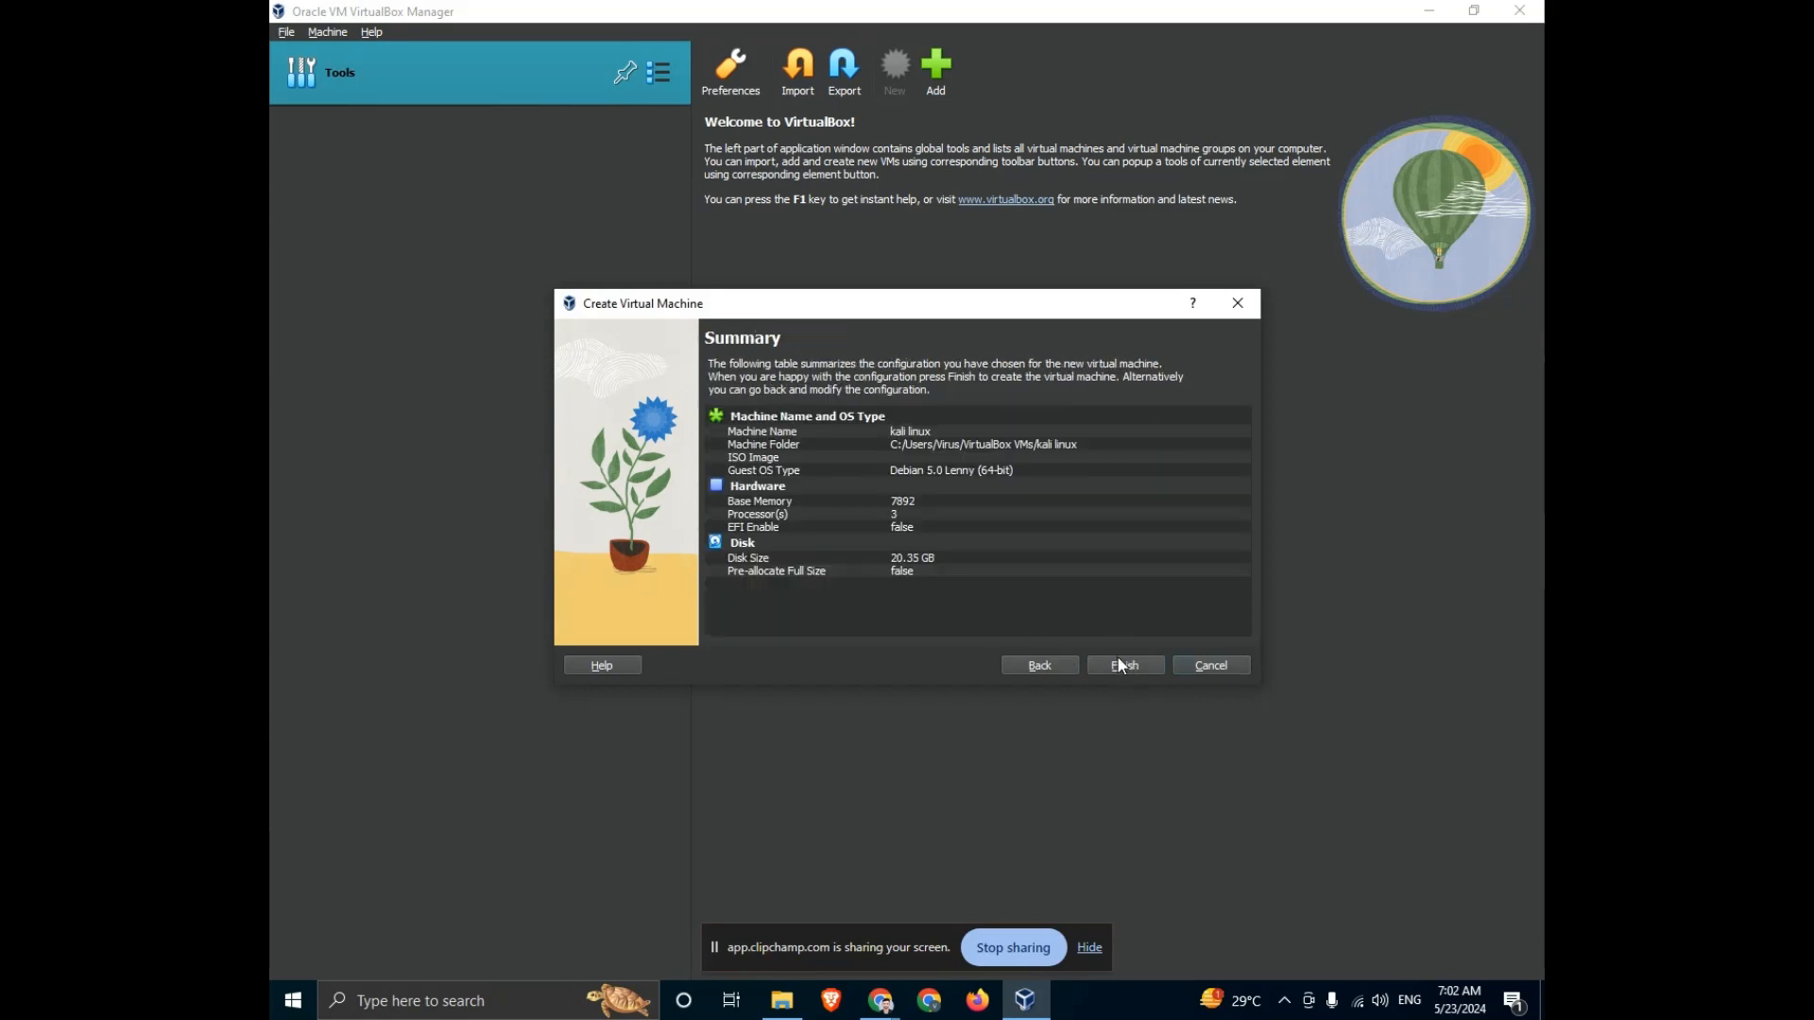
Try to finish creating the "kali linux" machine from the summary, clearing the notifications before a second attempt
click(1128, 667)
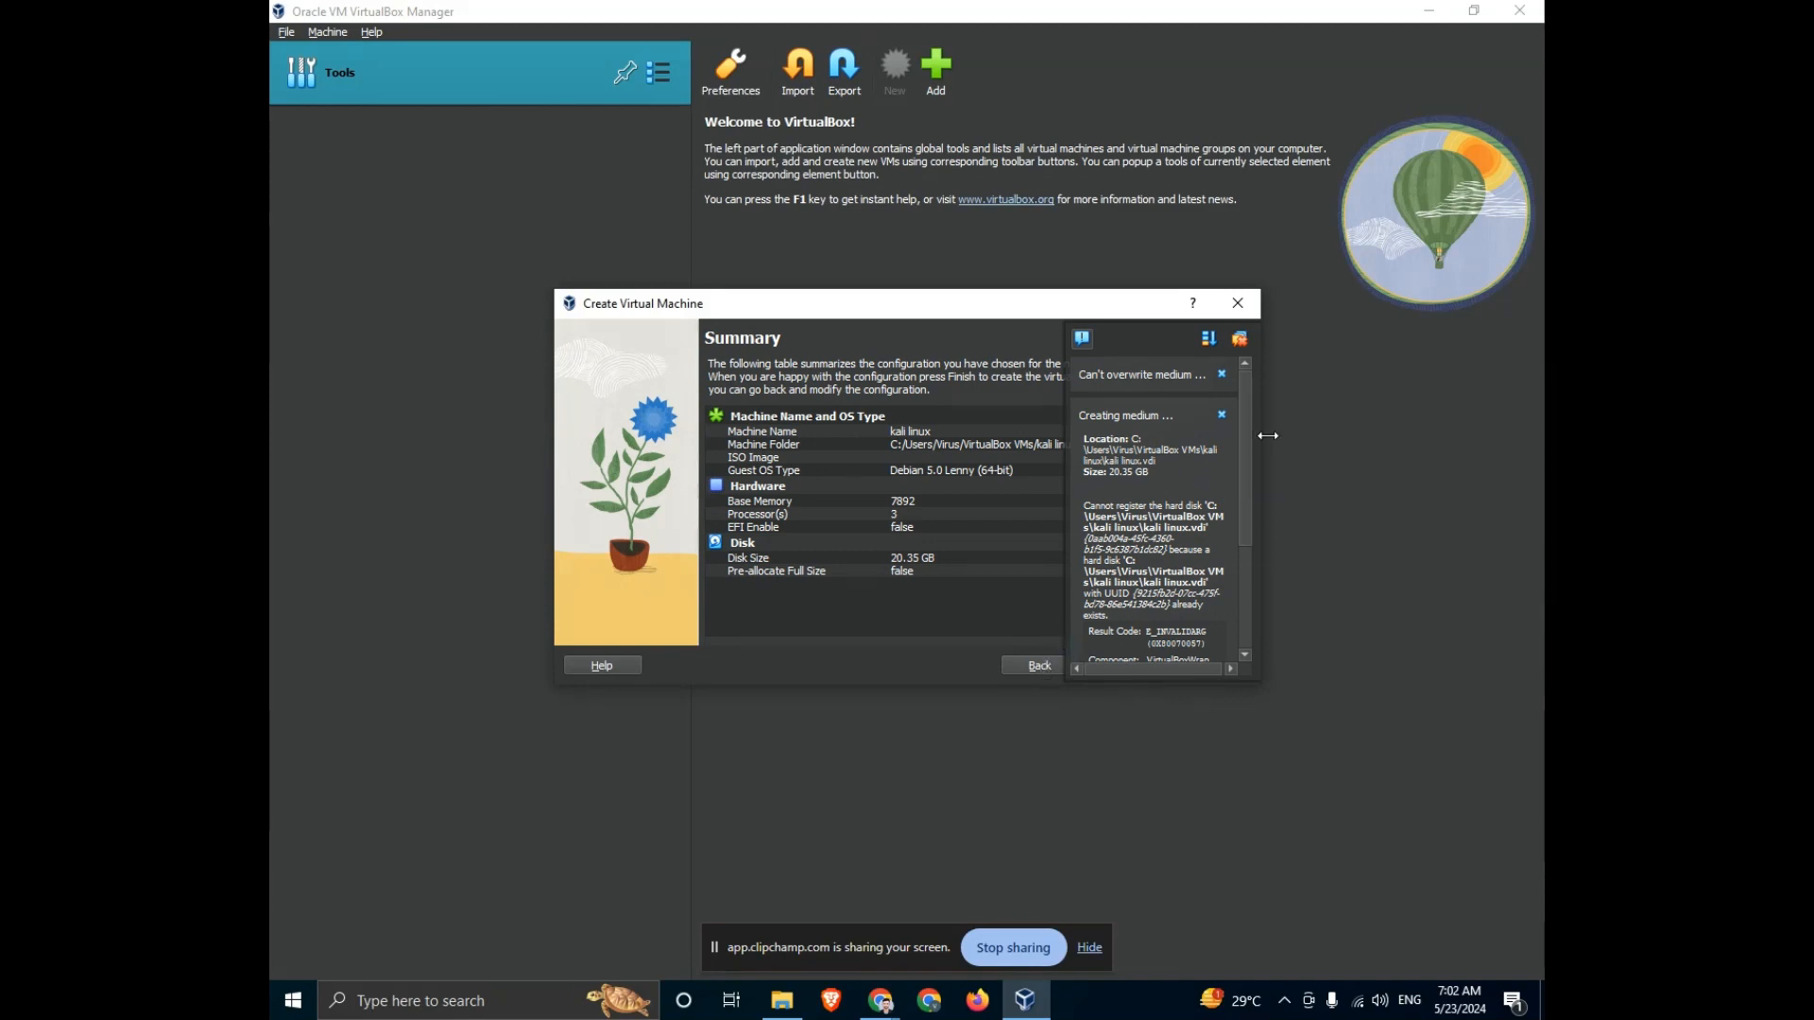
click(1239, 338)
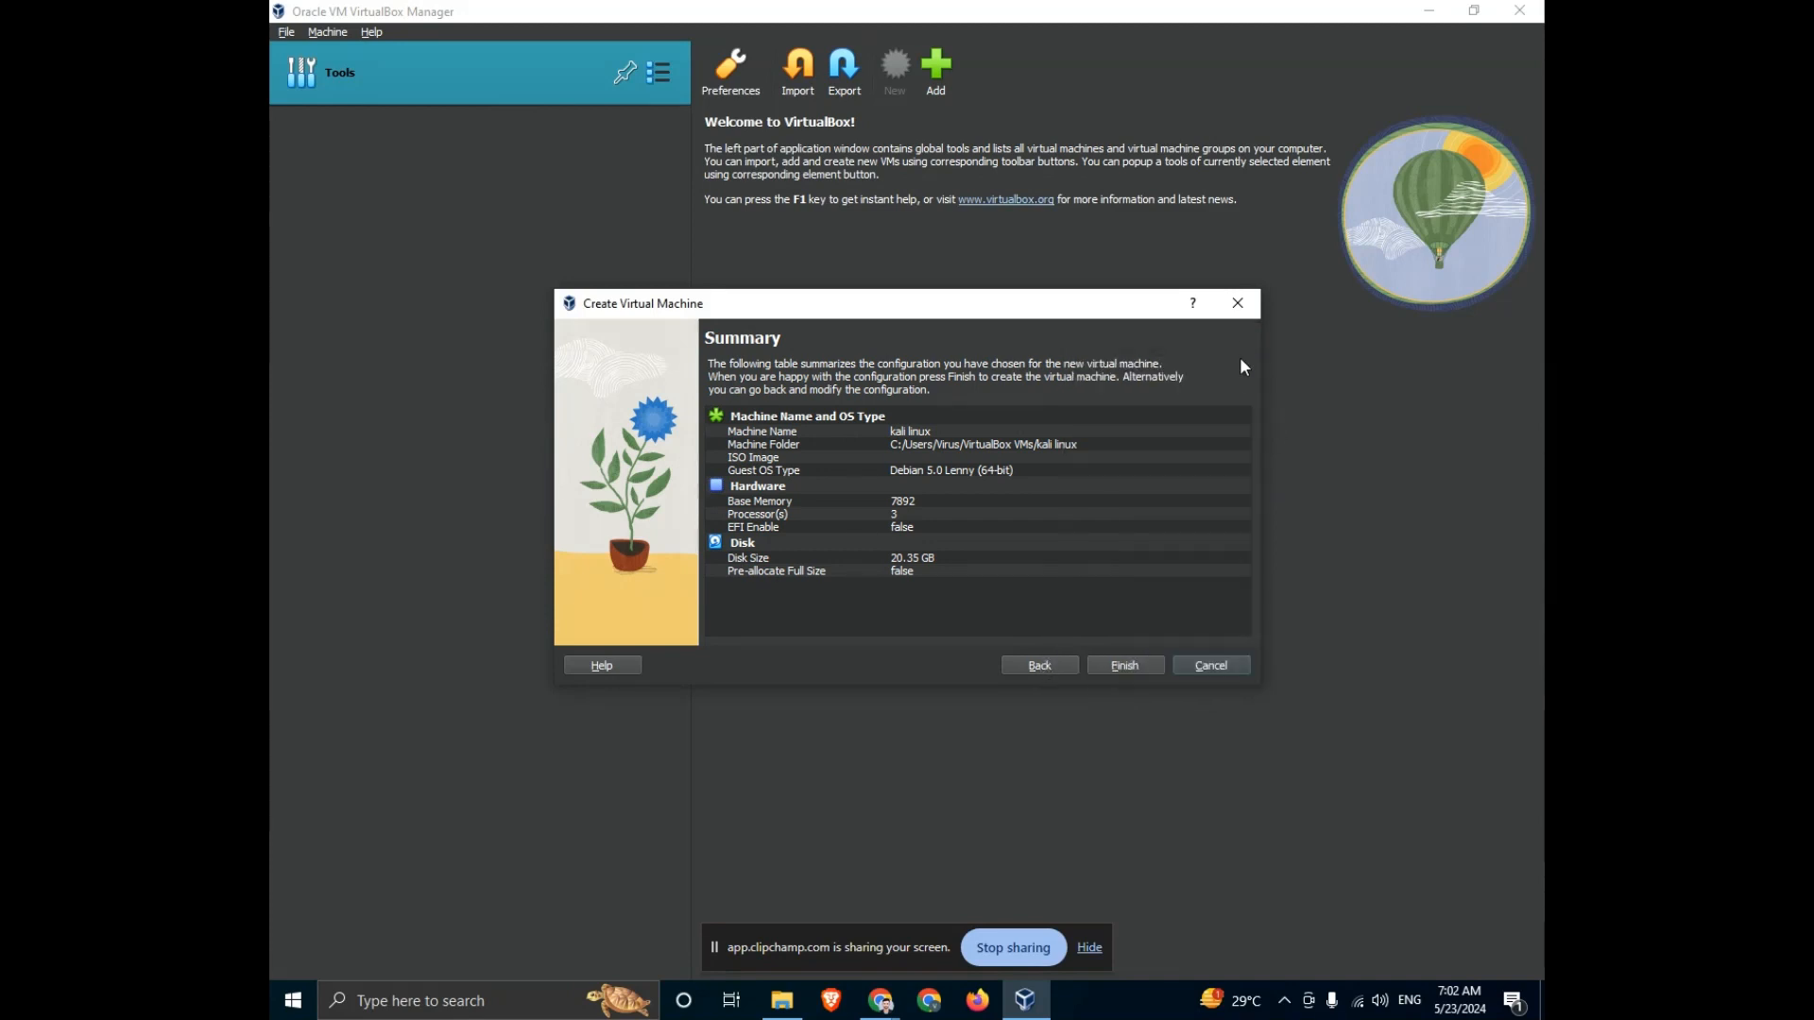
click(1130, 667)
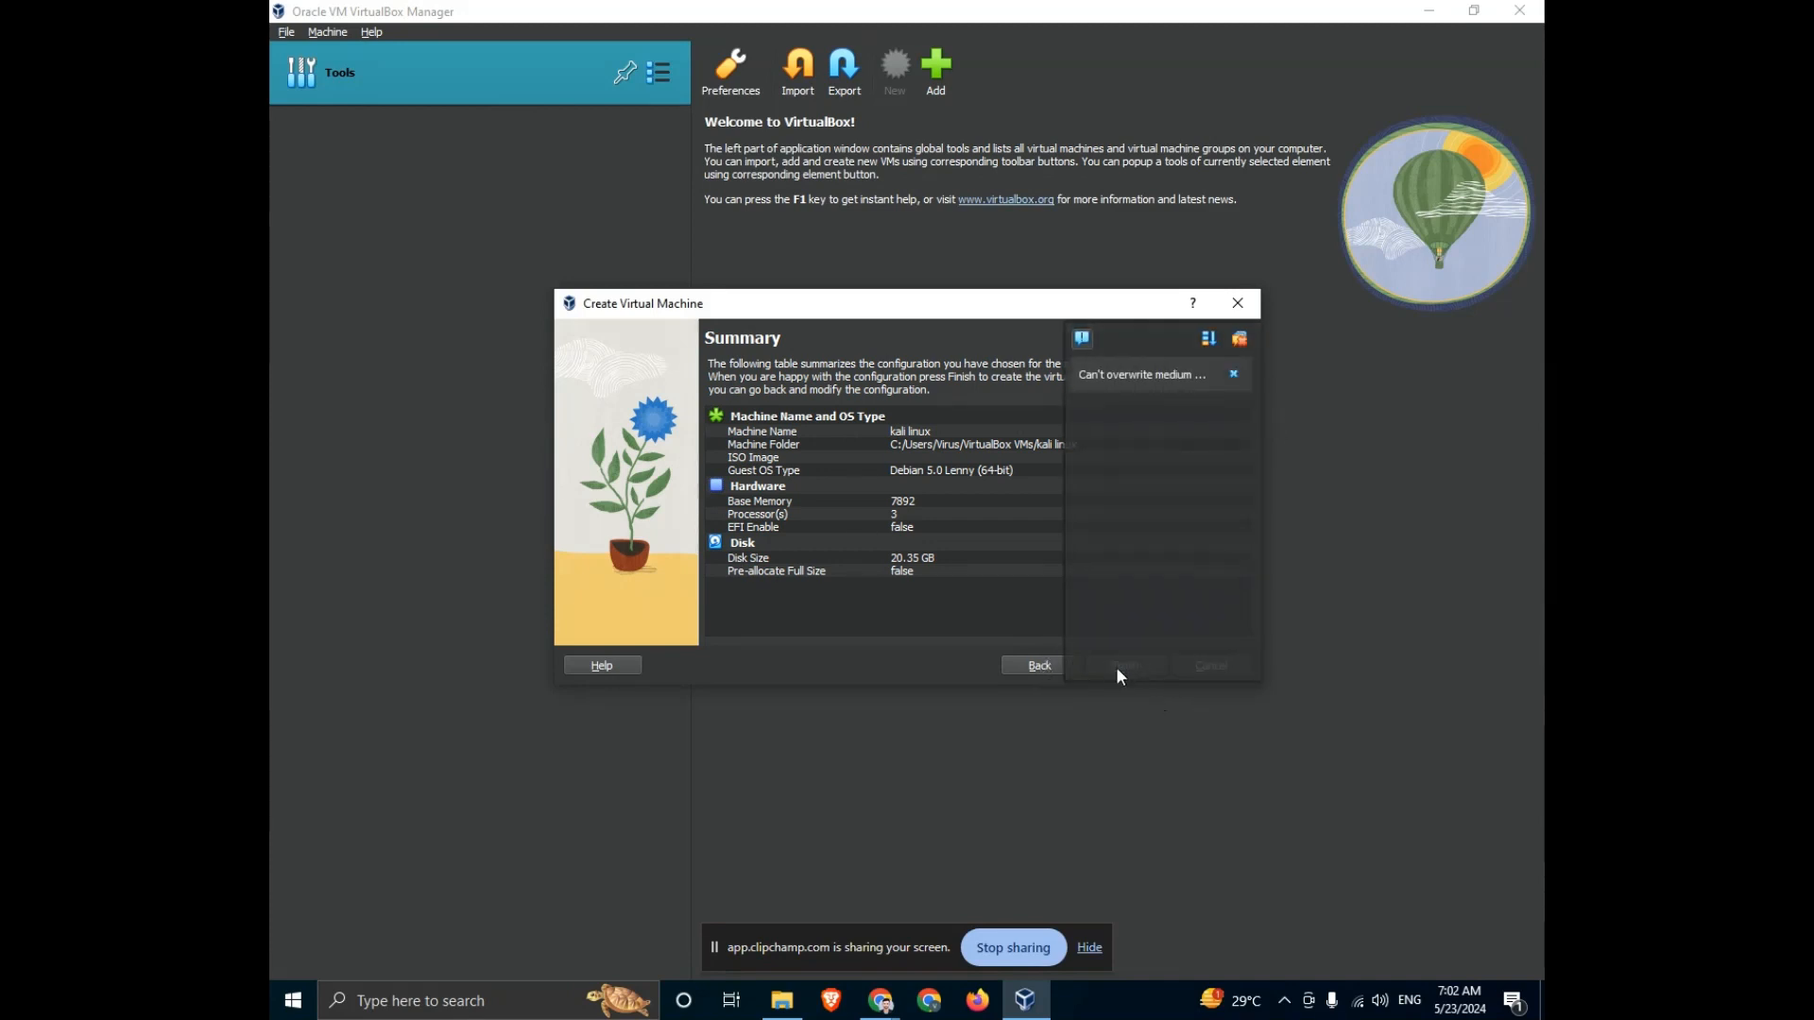
Return to the name settings, rename the machine "kali linux v" and create it with the same hardware and disk settings
click(1028, 671)
click(1028, 670)
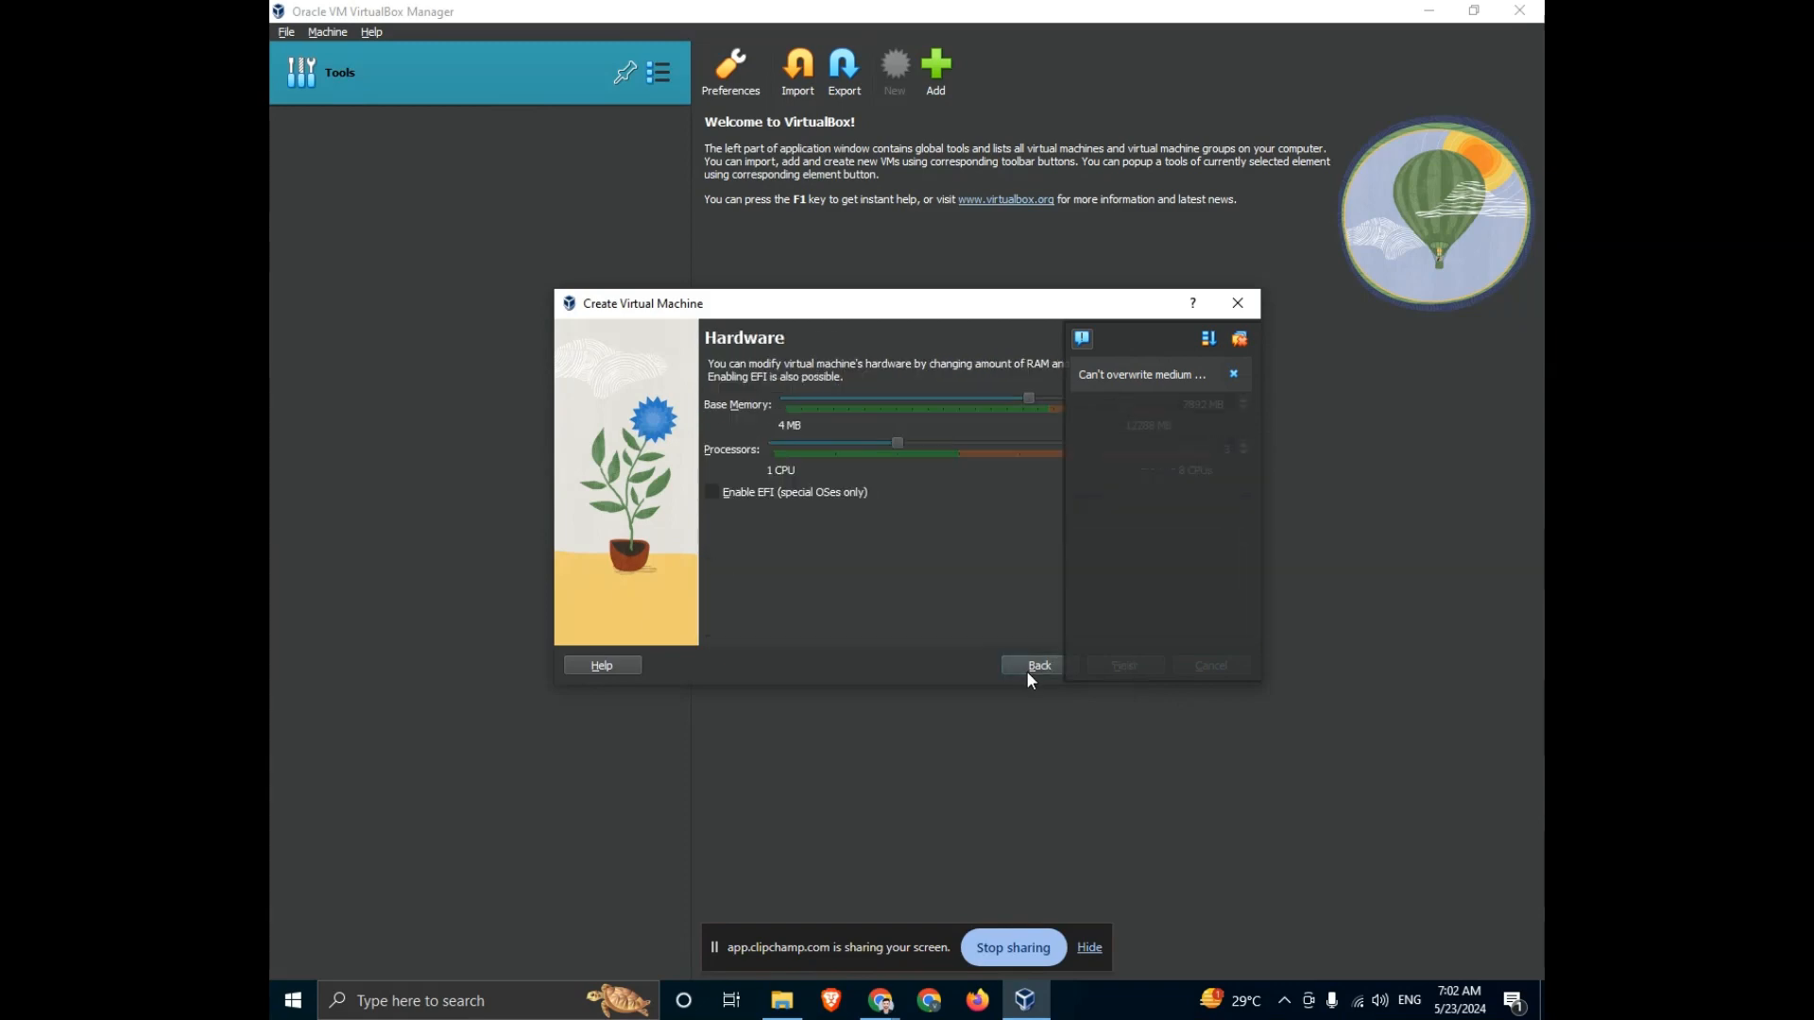
click(1027, 670)
click(832, 417)
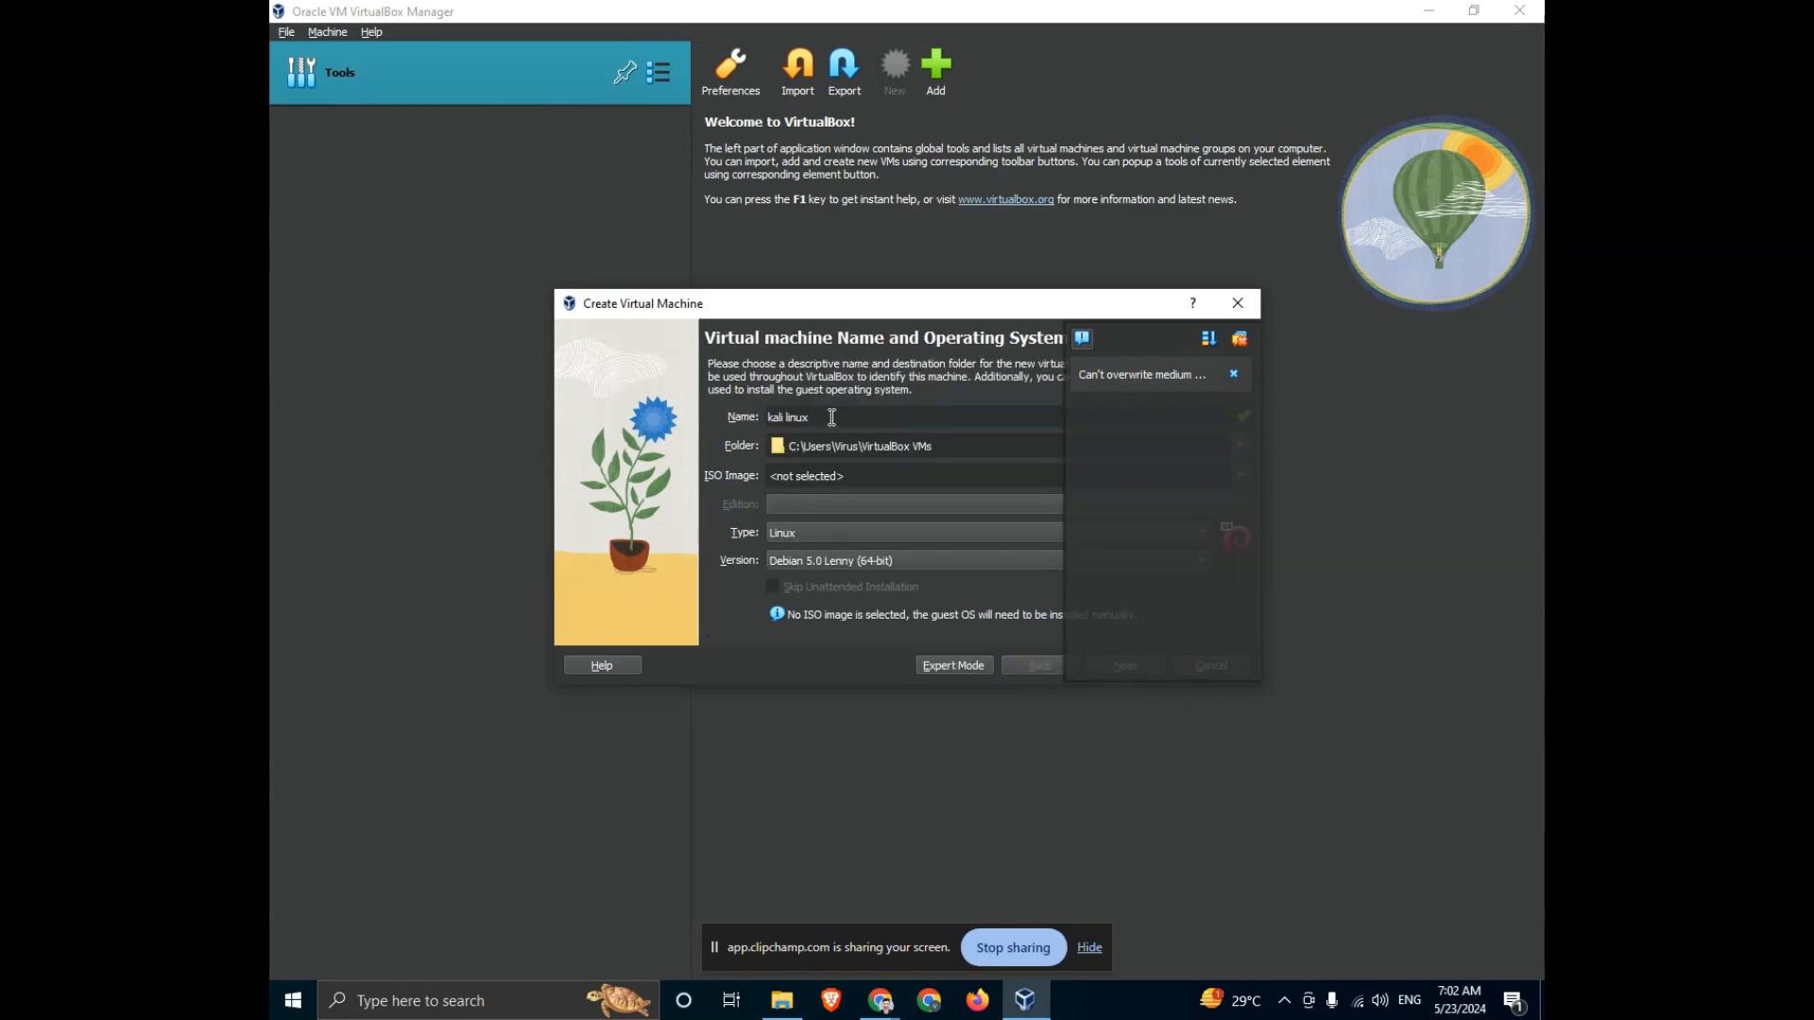
text(v)
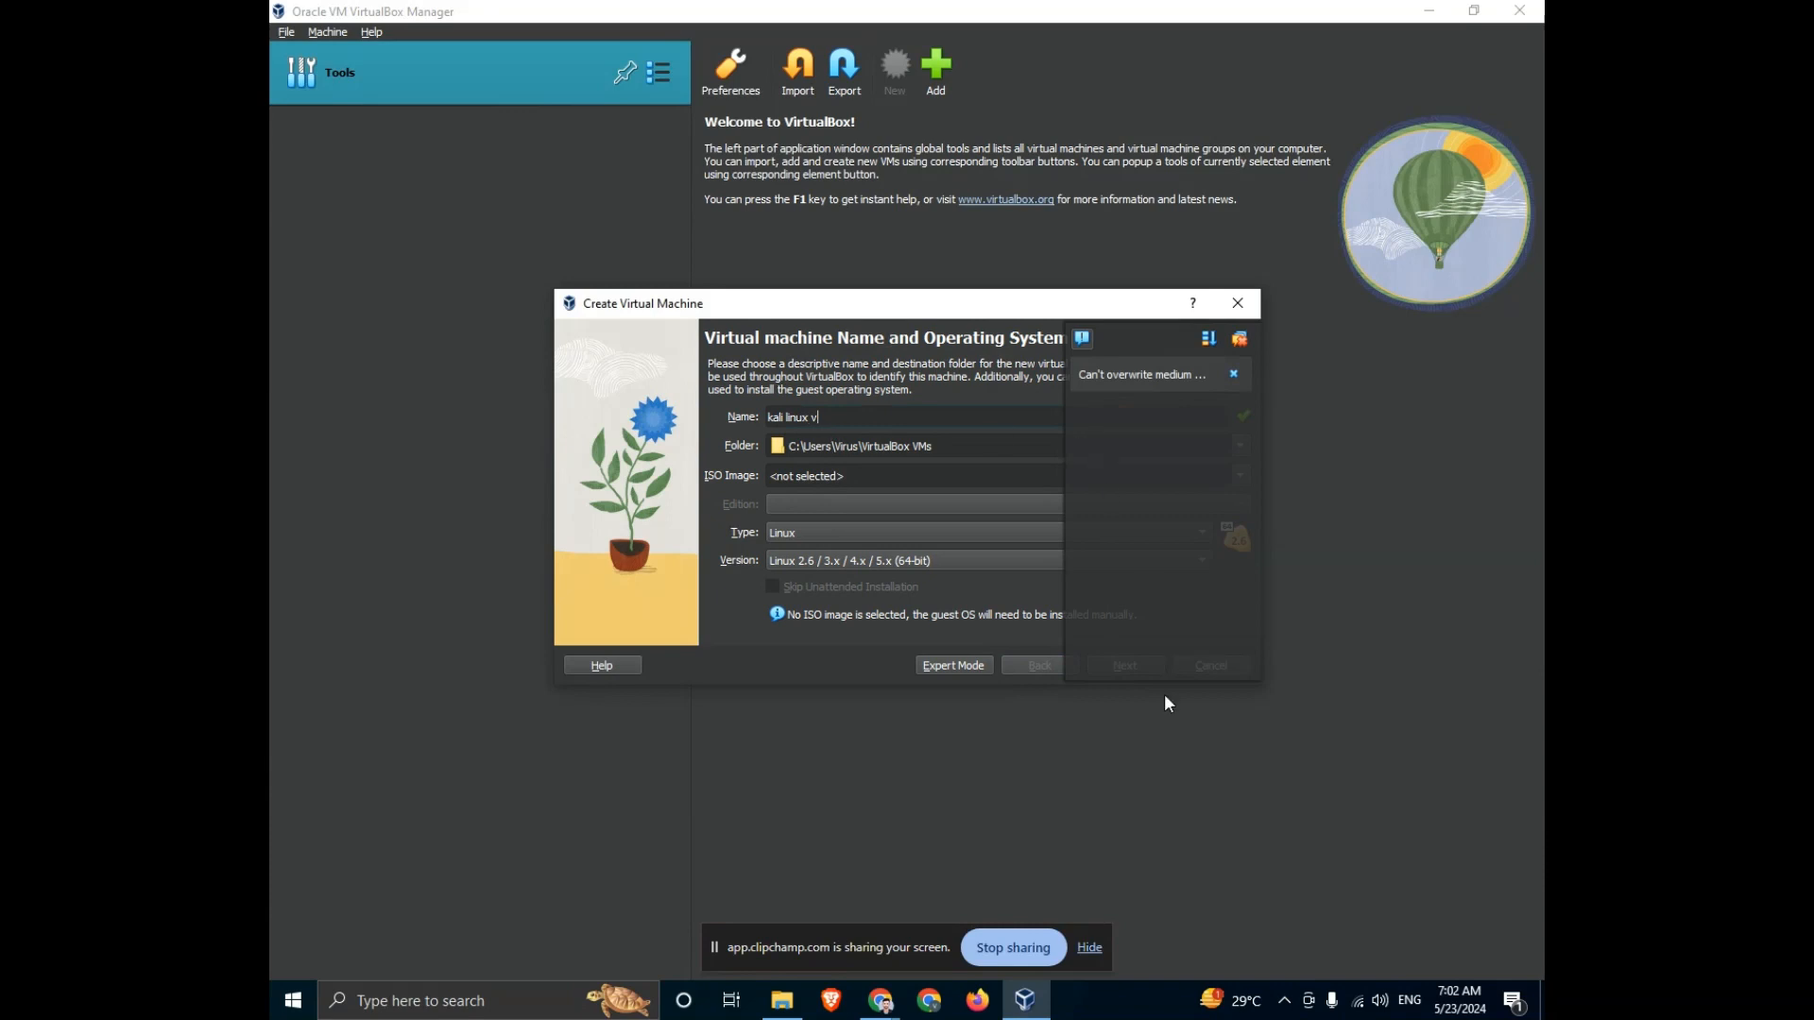
click(1241, 338)
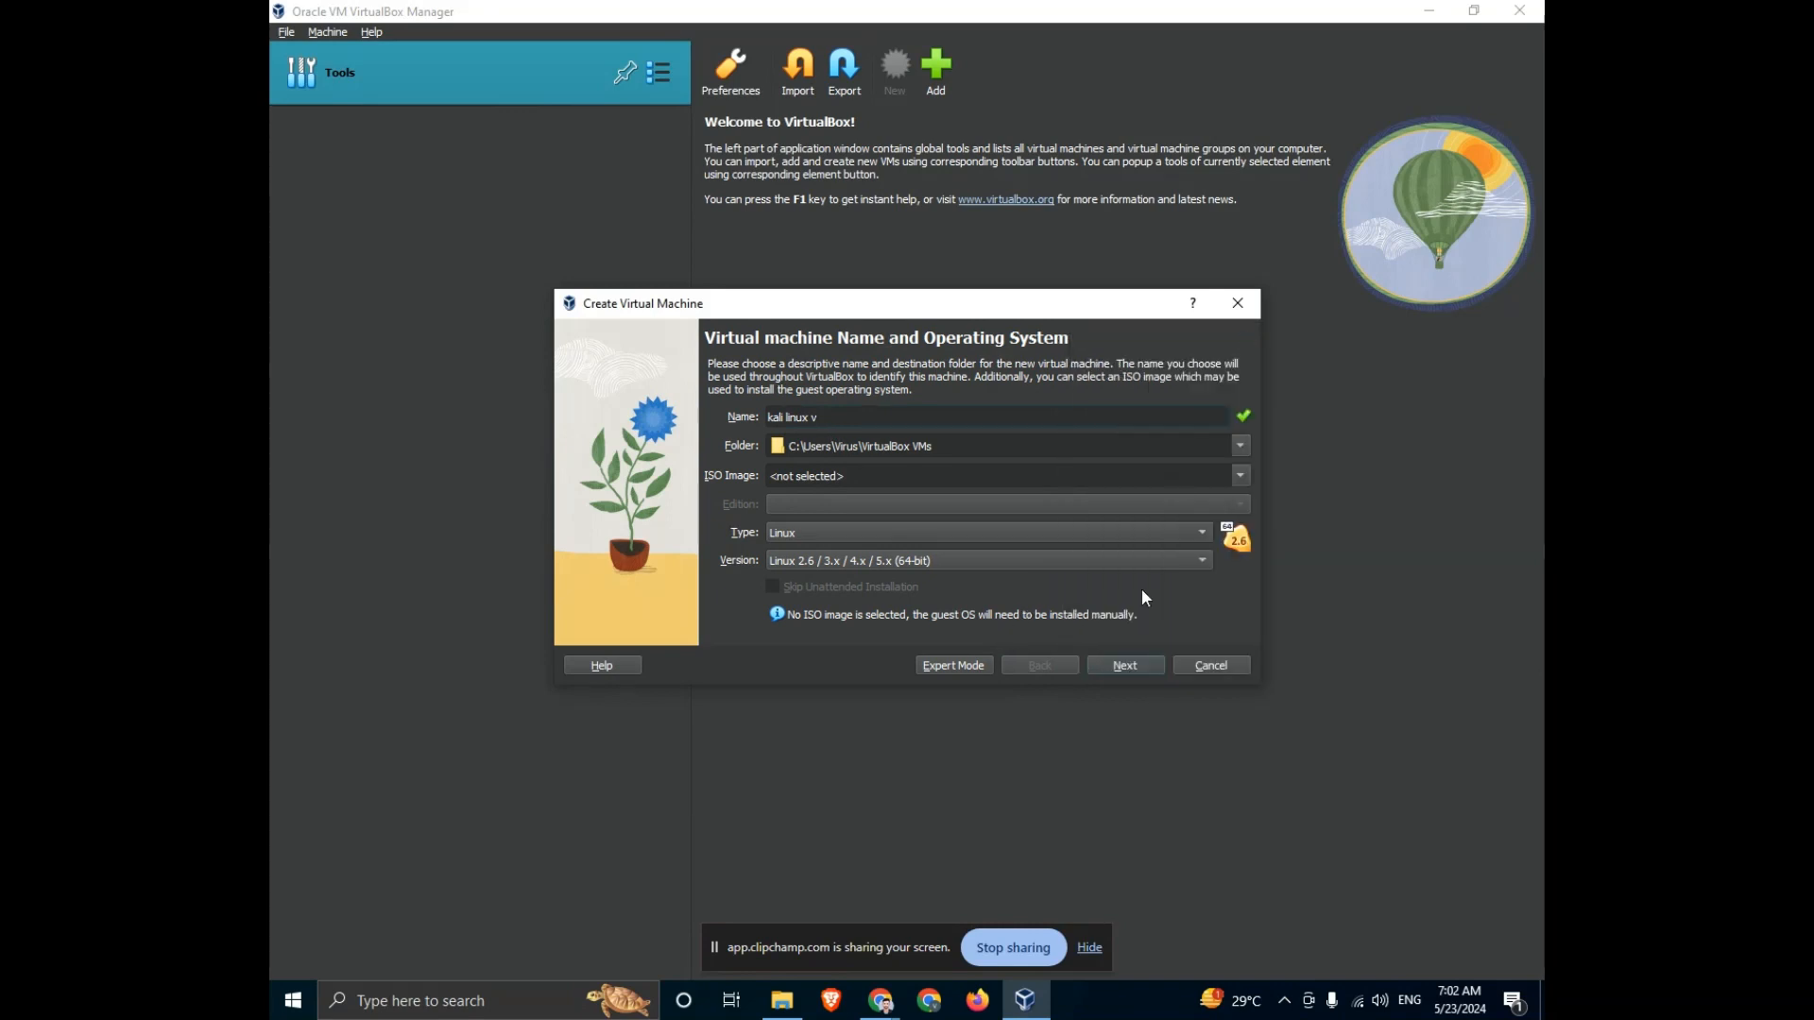
click(1108, 661)
click(1109, 662)
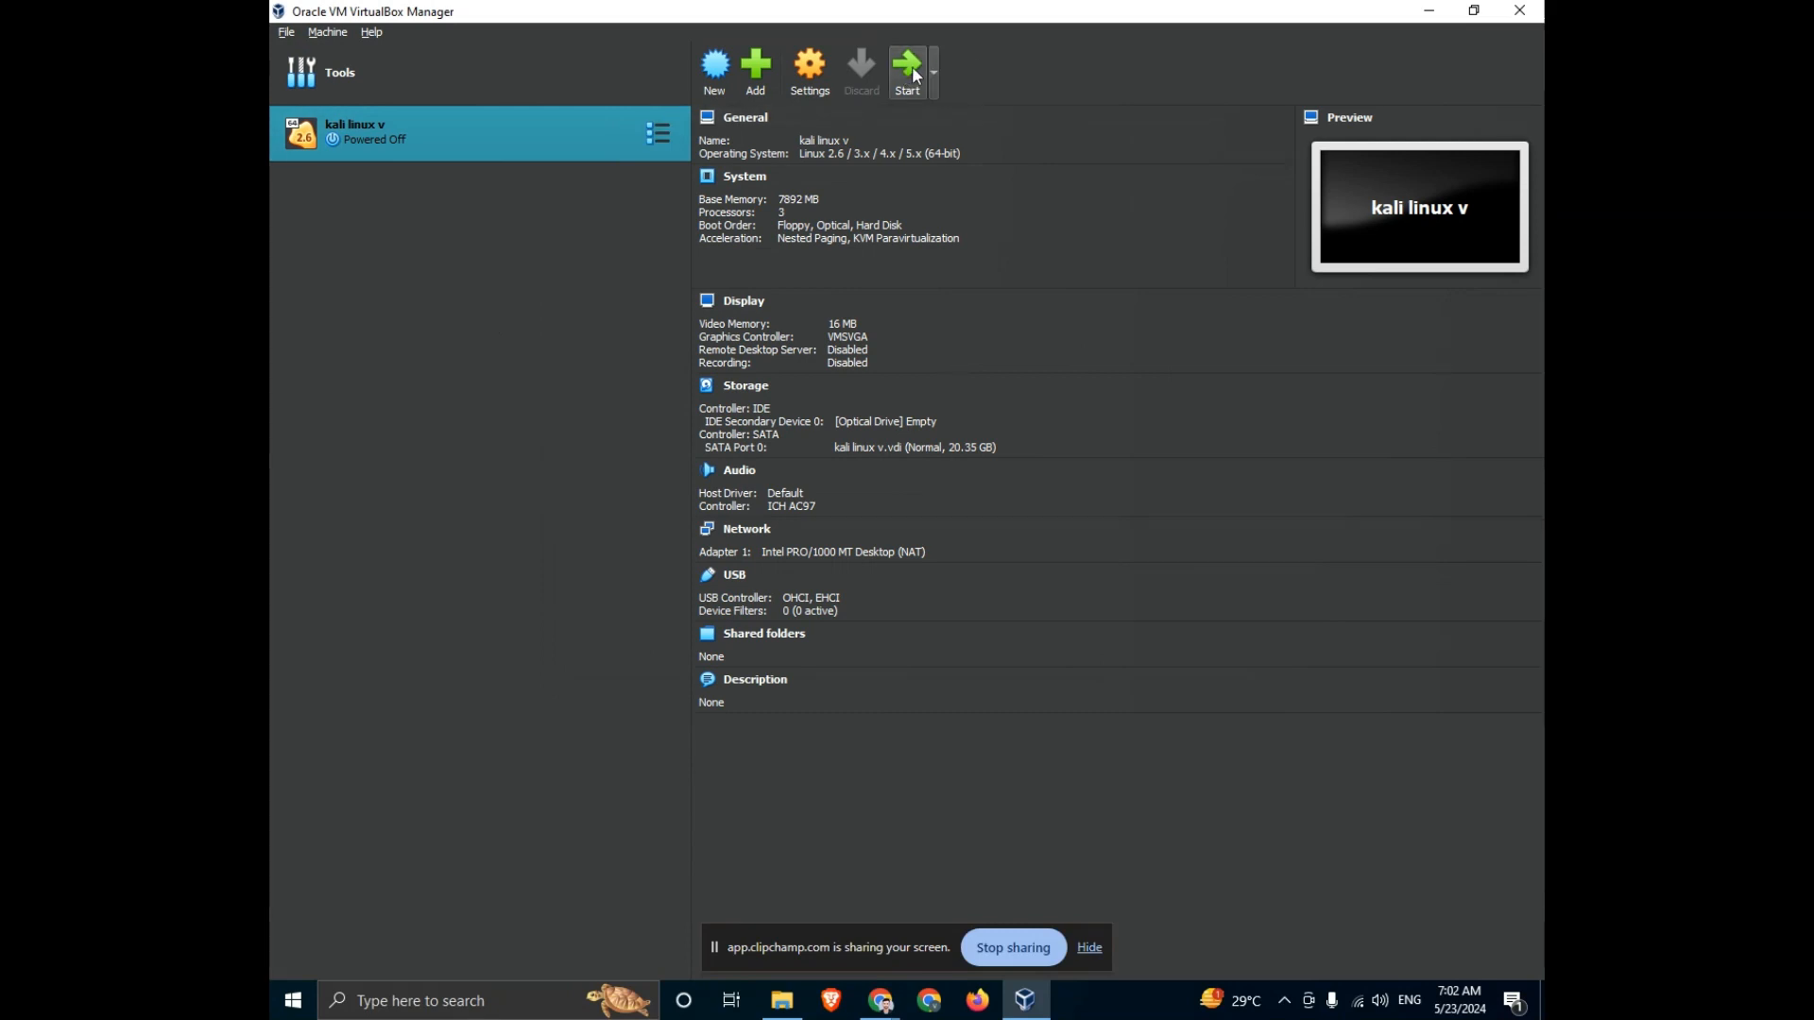
Replace the SATA hard disk in the kali linux v storage settings with the disk file kali-linux-2024.1-virtualbox-amd64
right_click(419, 123)
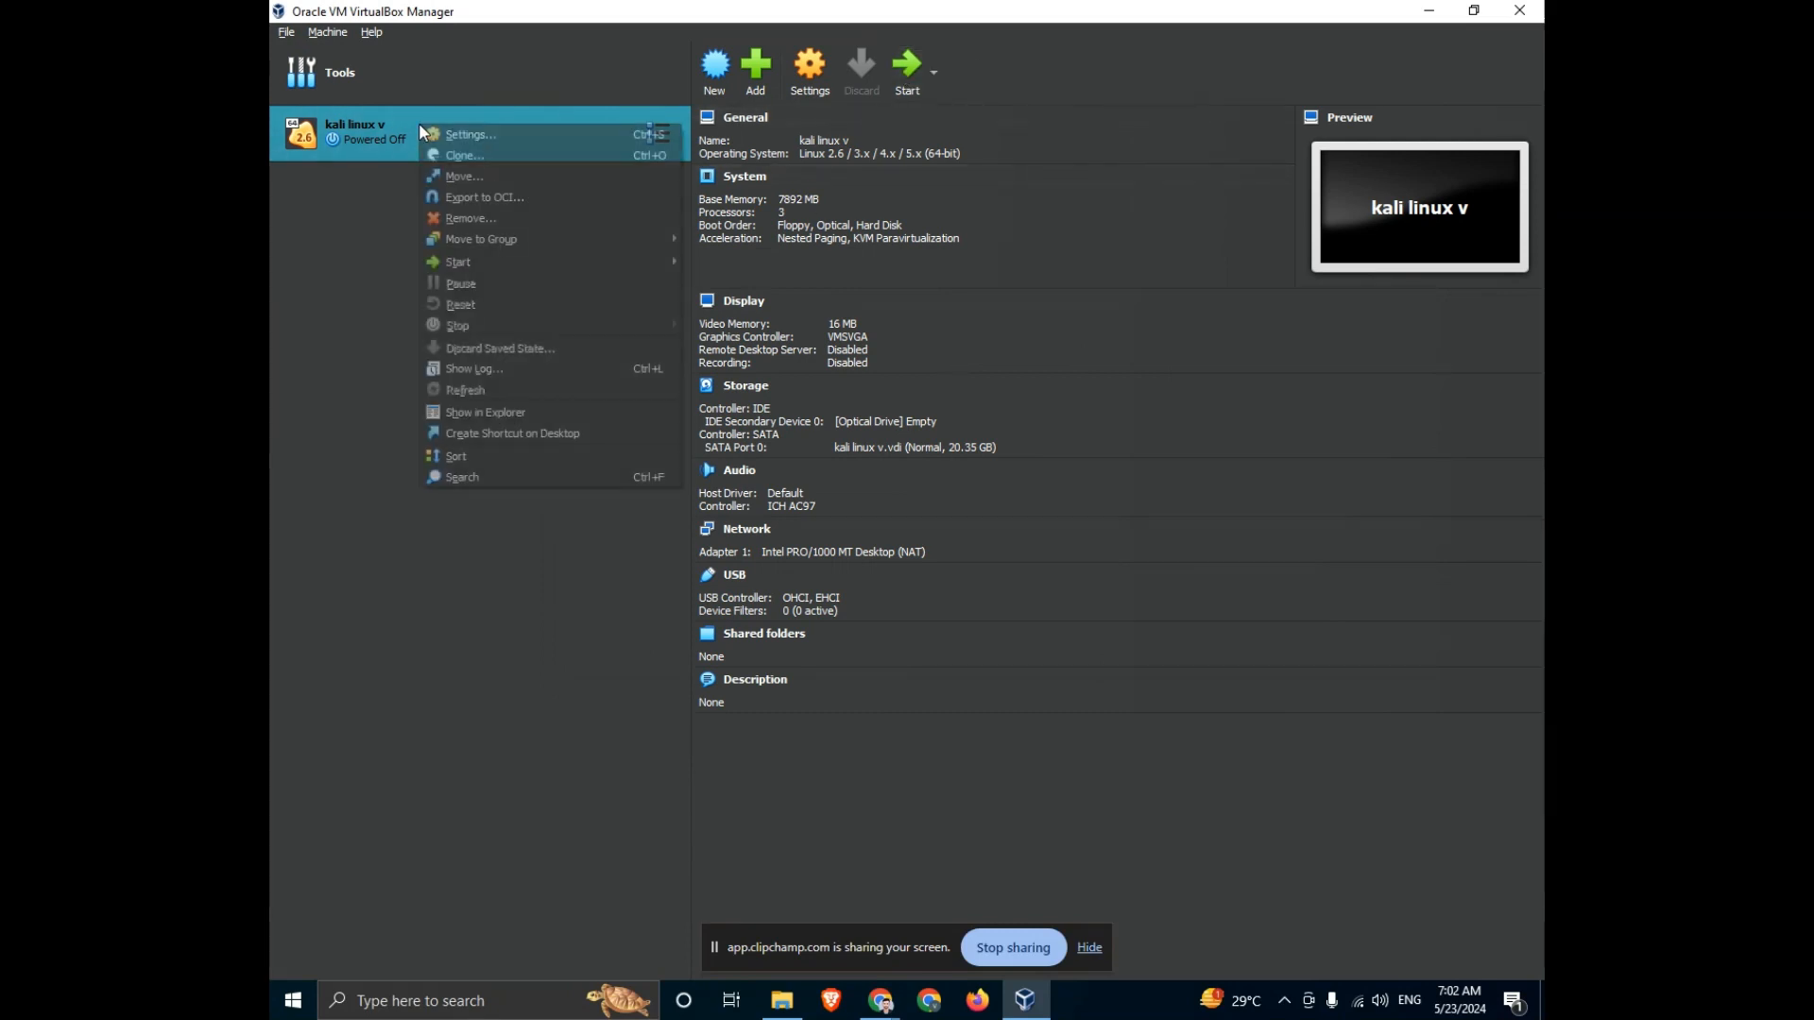
click(483, 137)
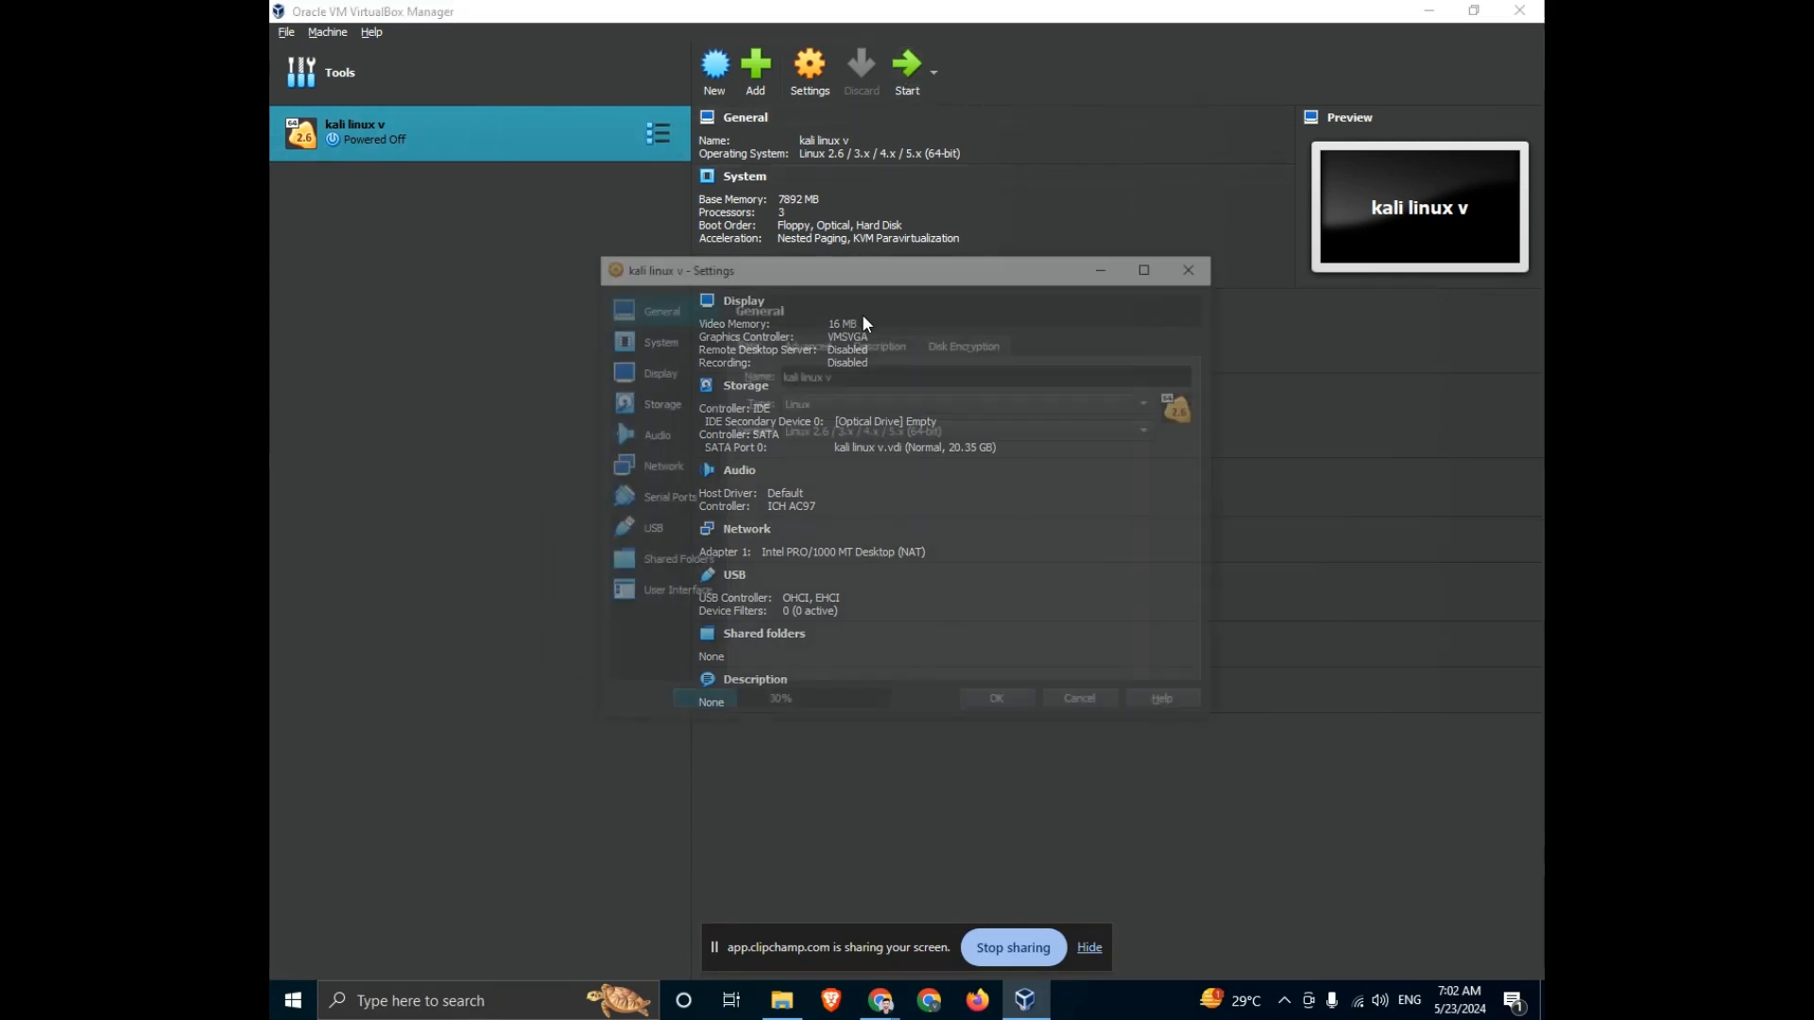
click(630, 408)
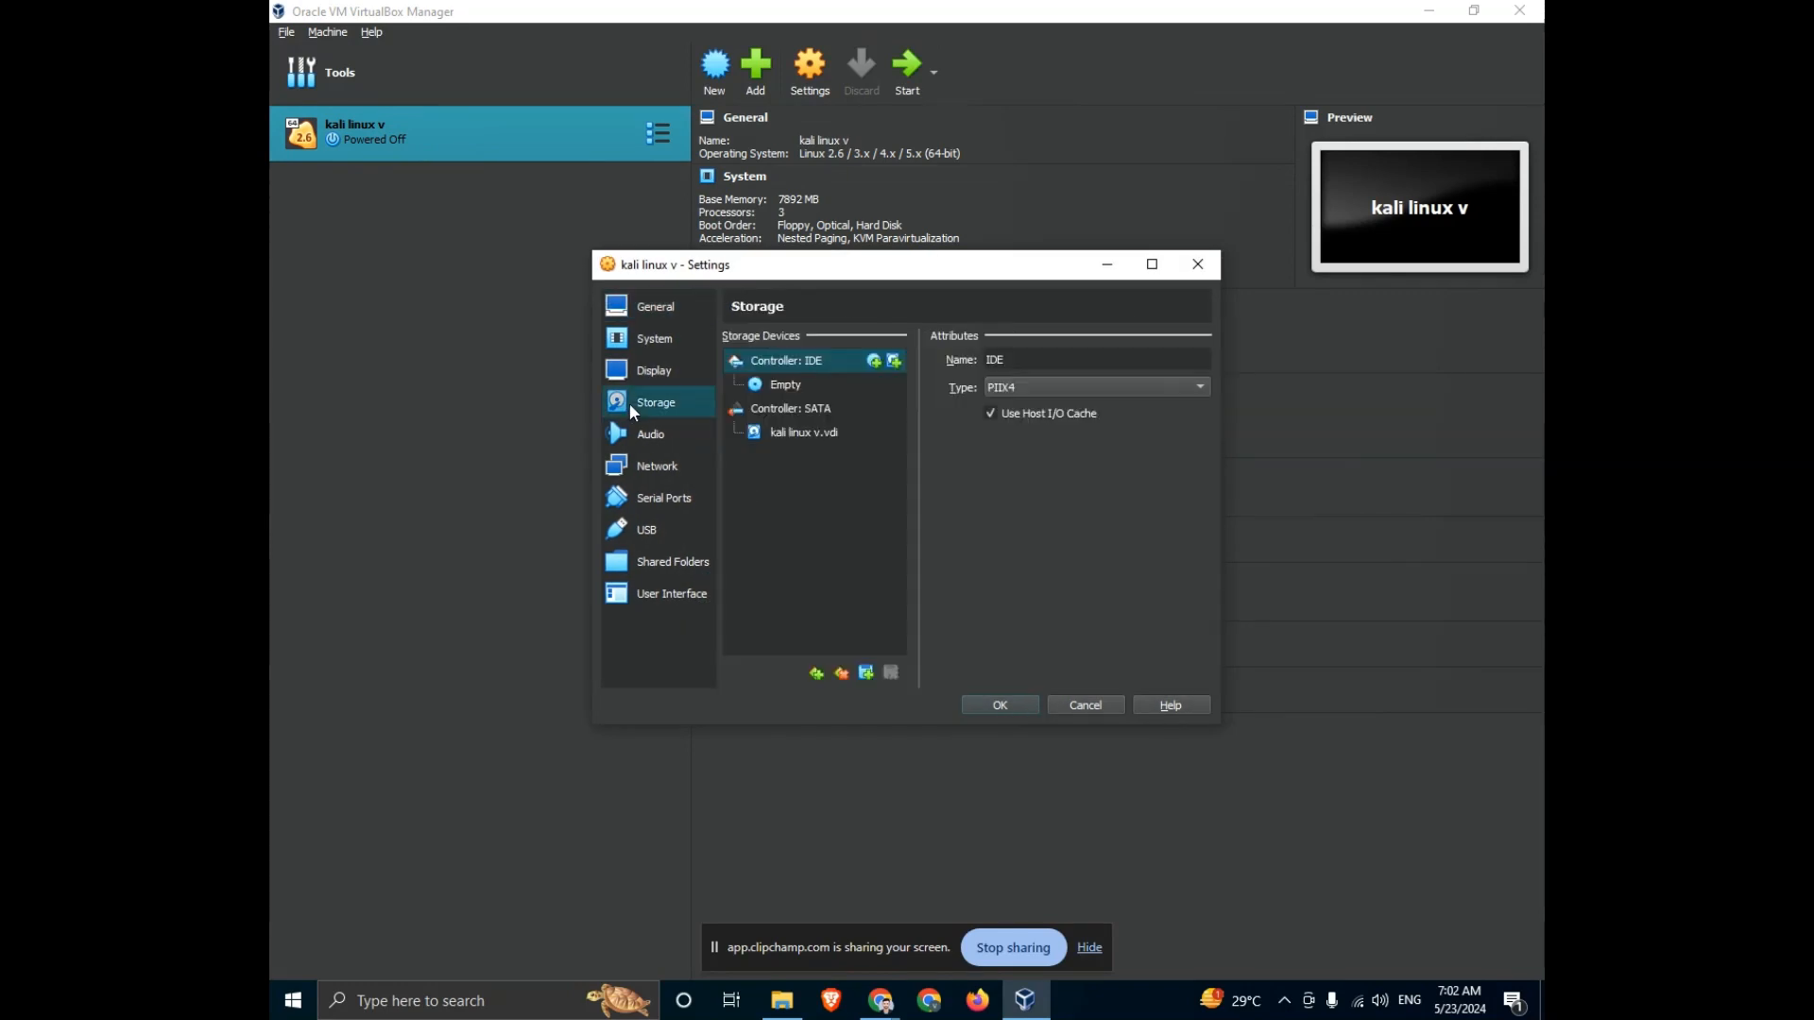
click(810, 434)
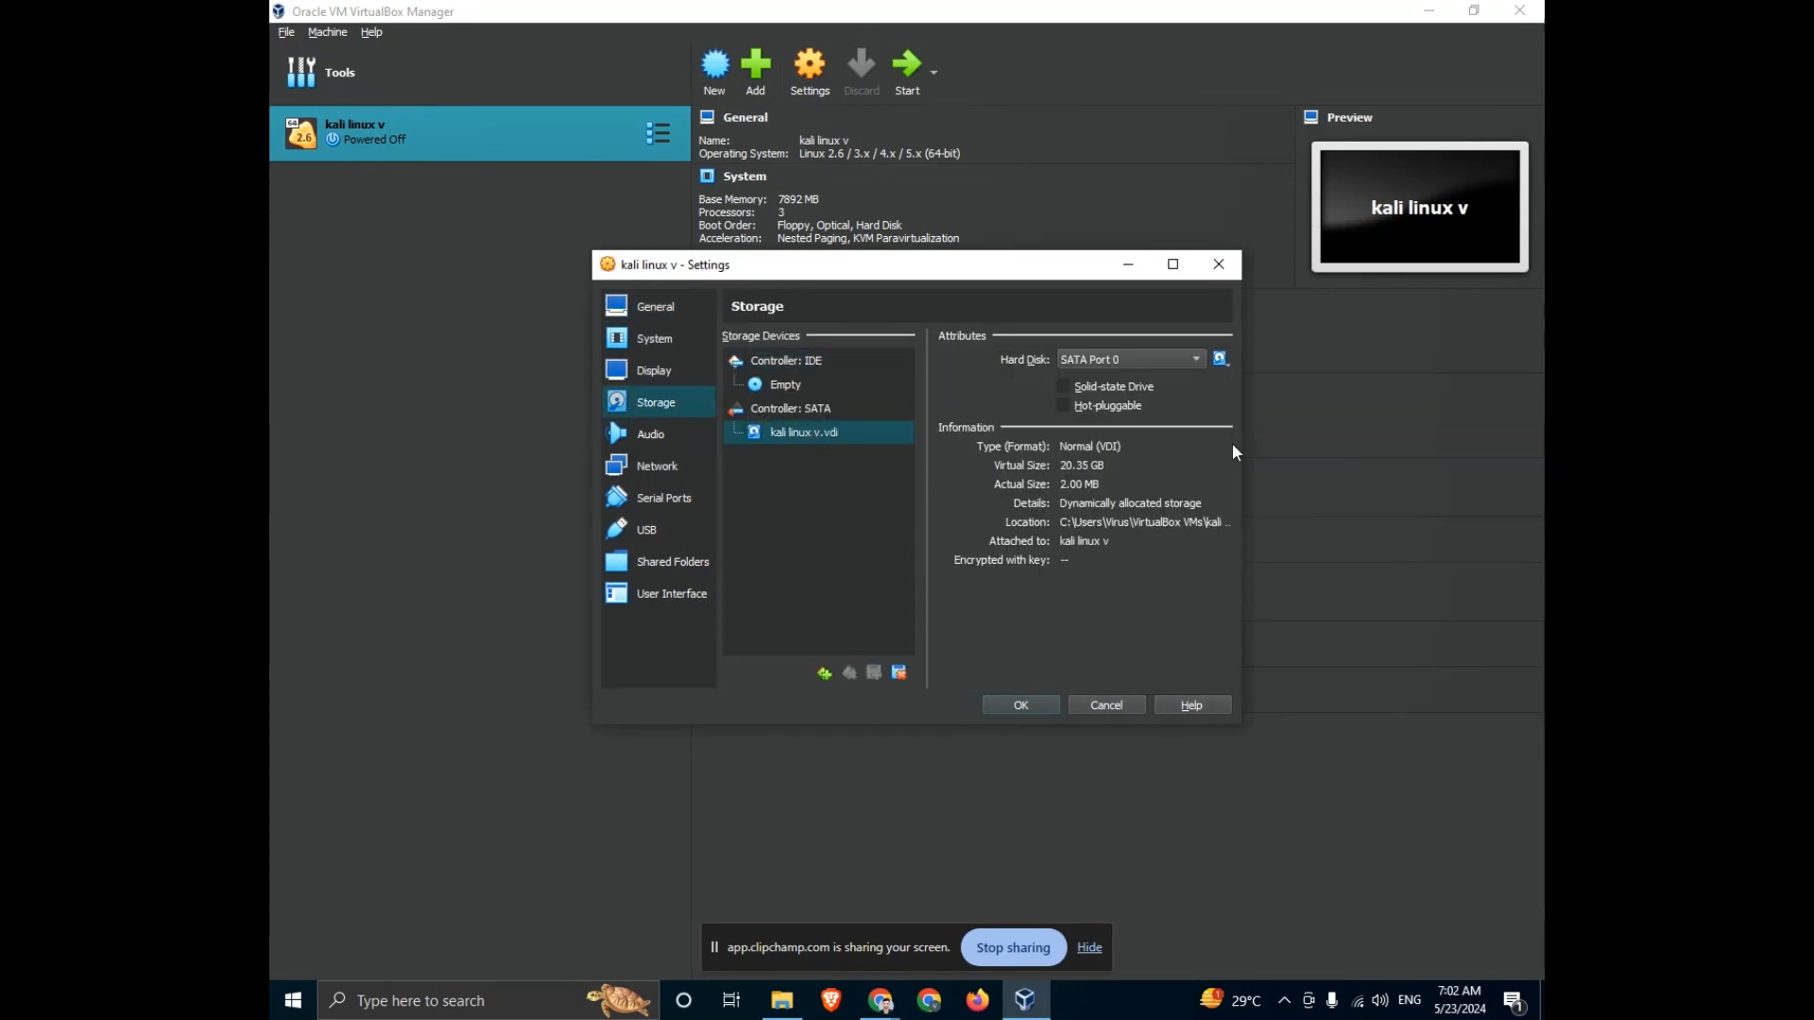
click(1223, 363)
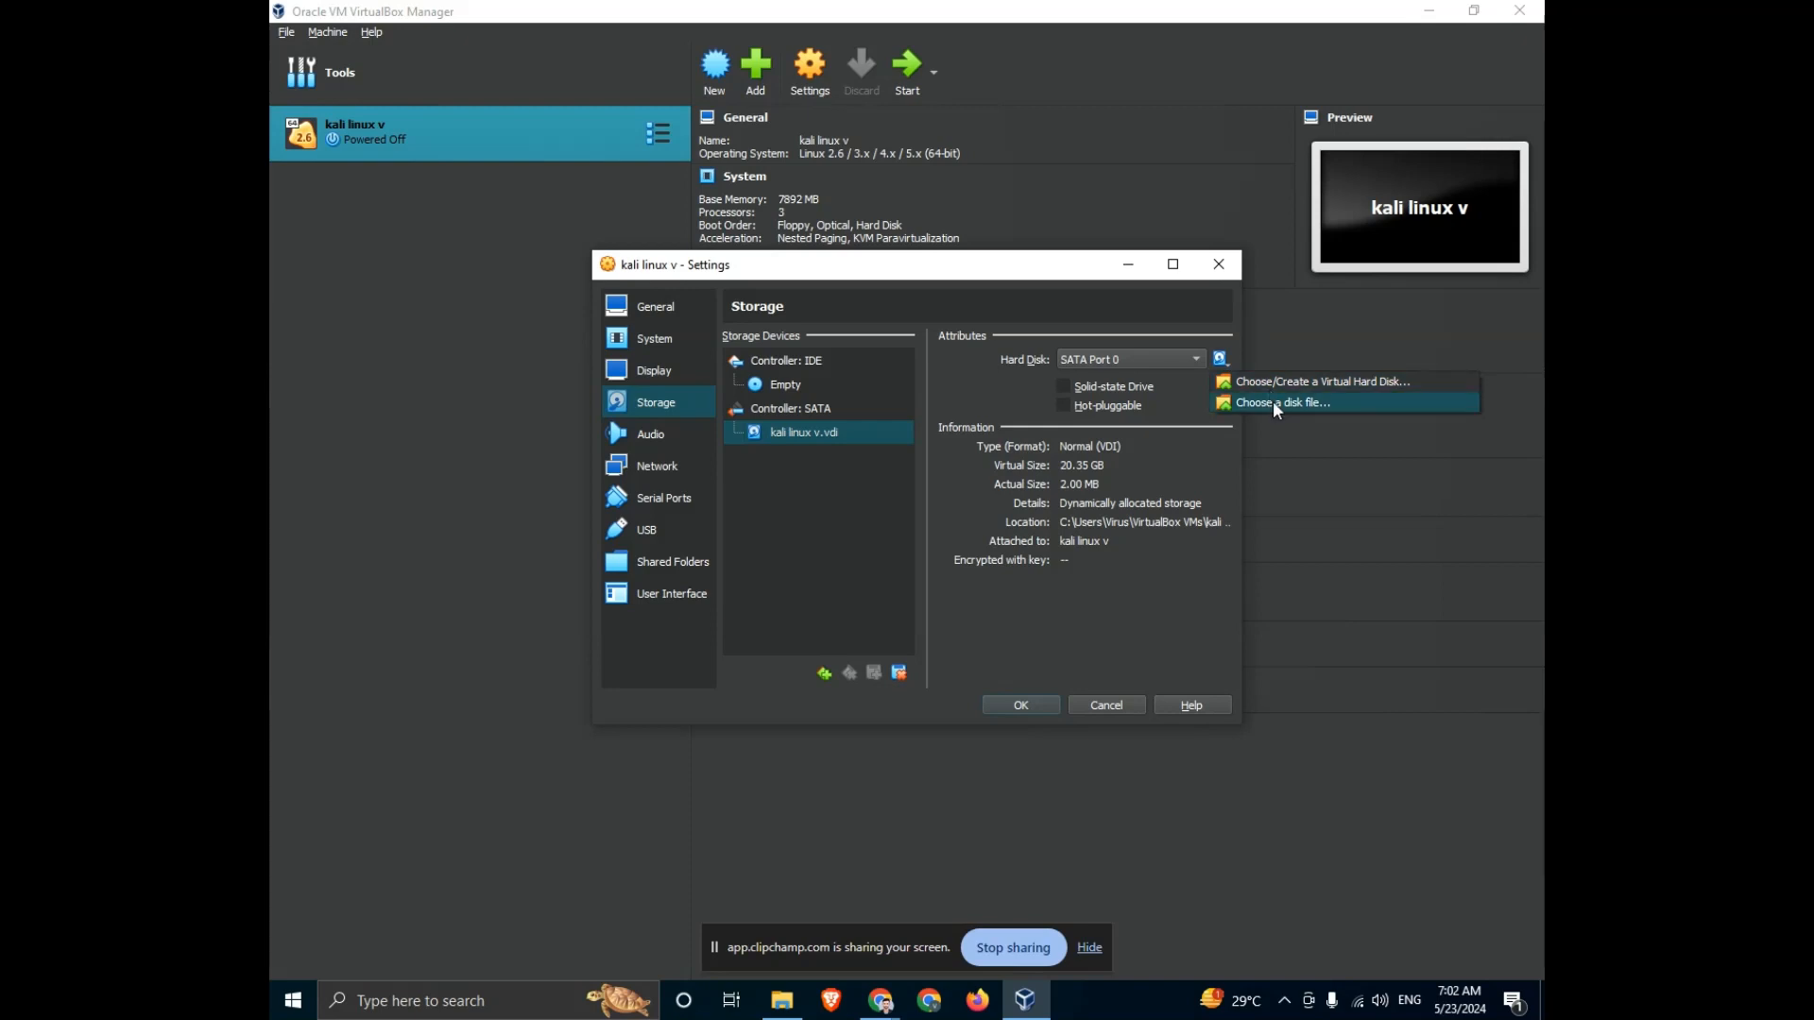
click(1272, 400)
click(933, 427)
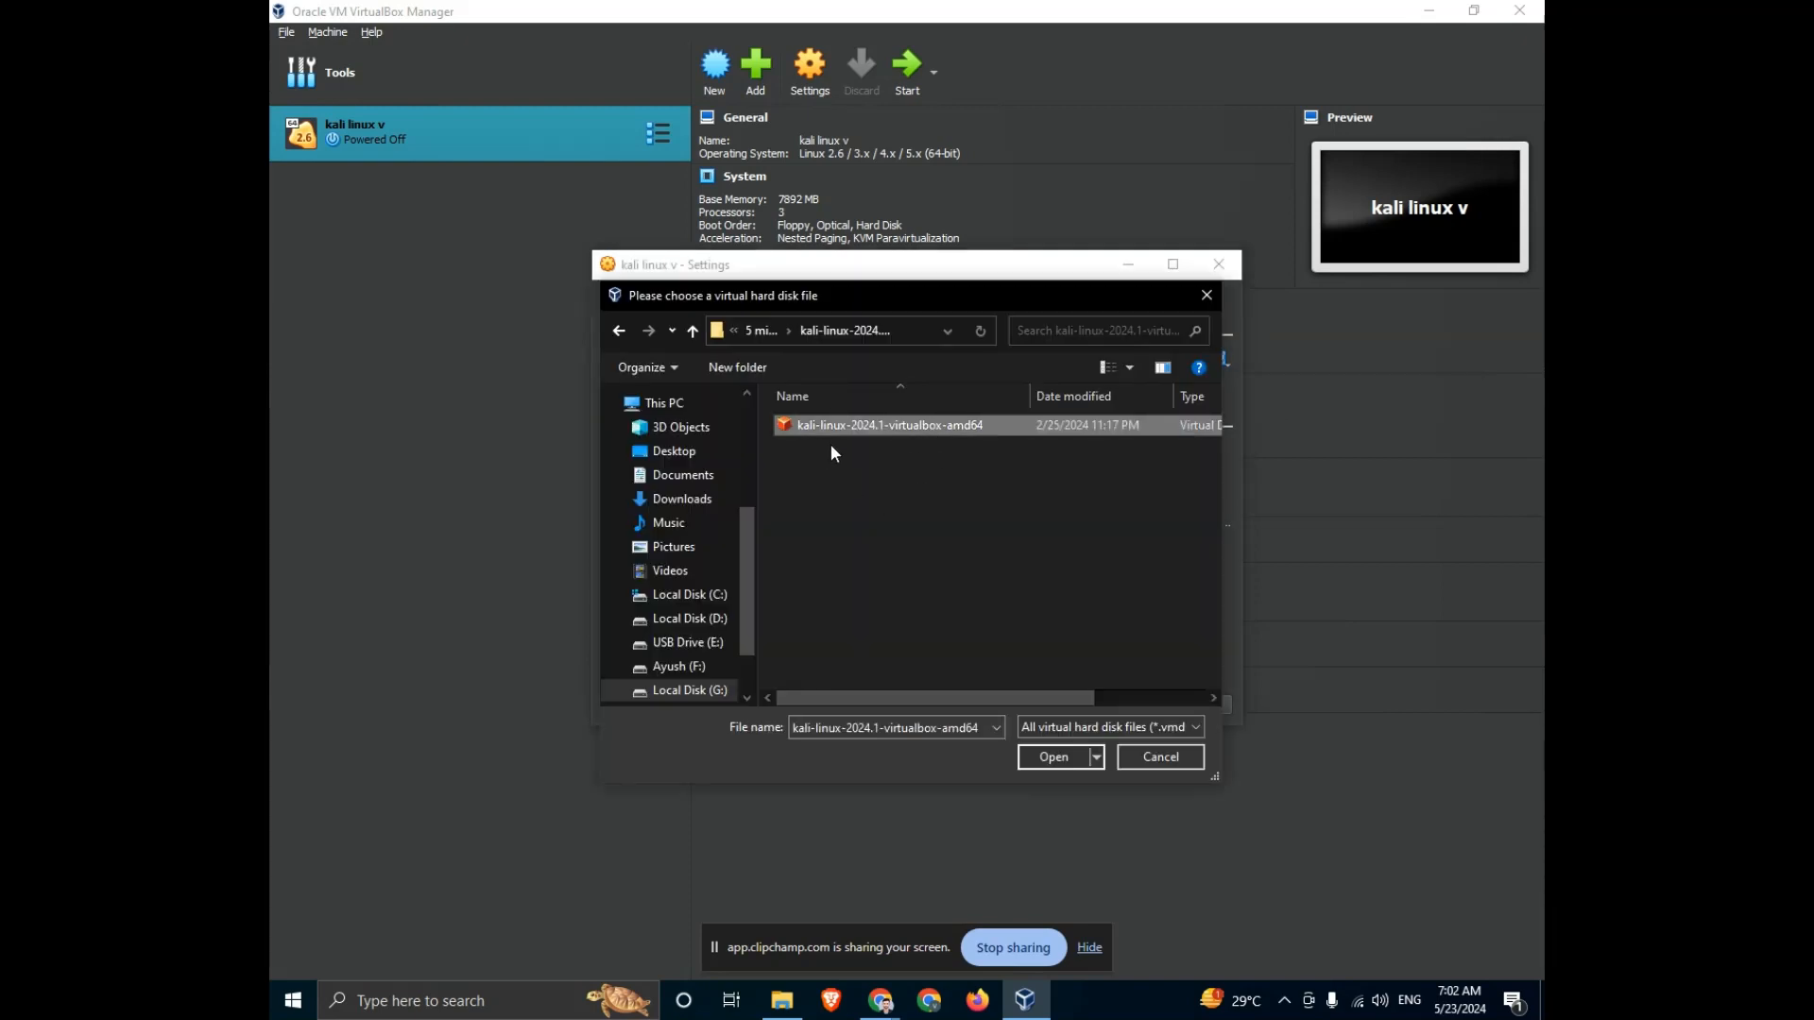
click(1070, 753)
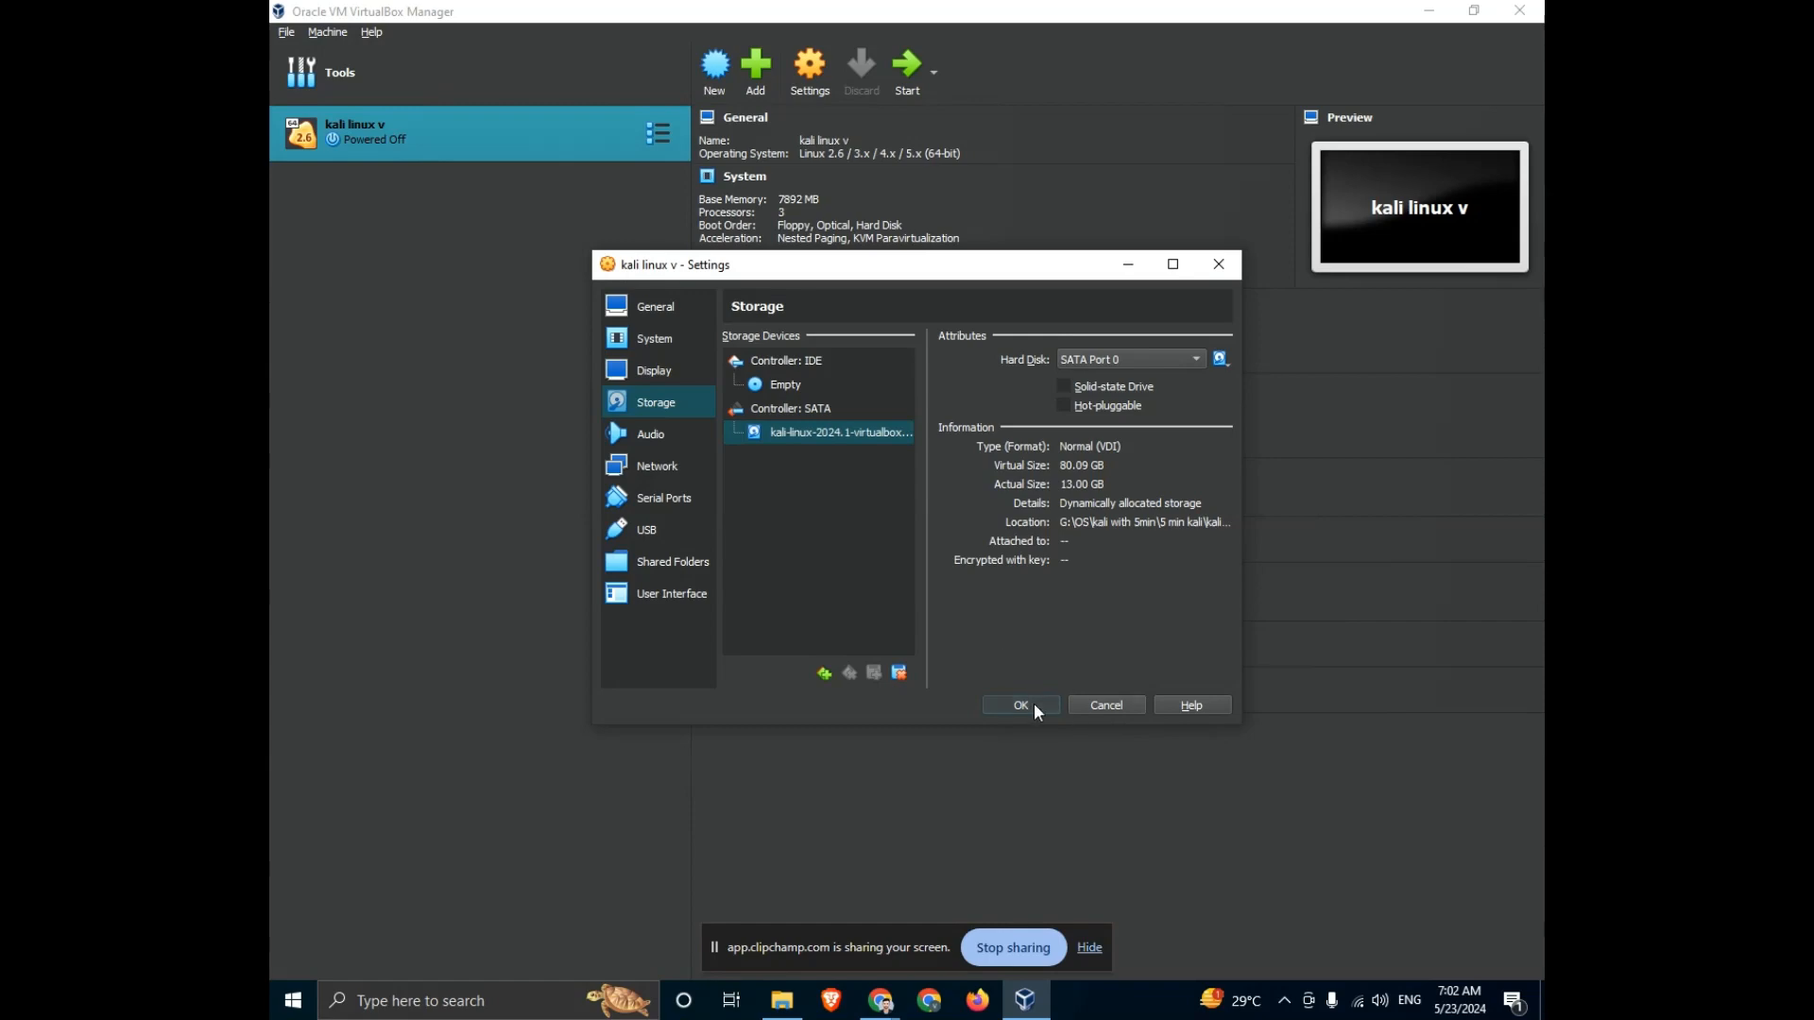
click(1034, 705)
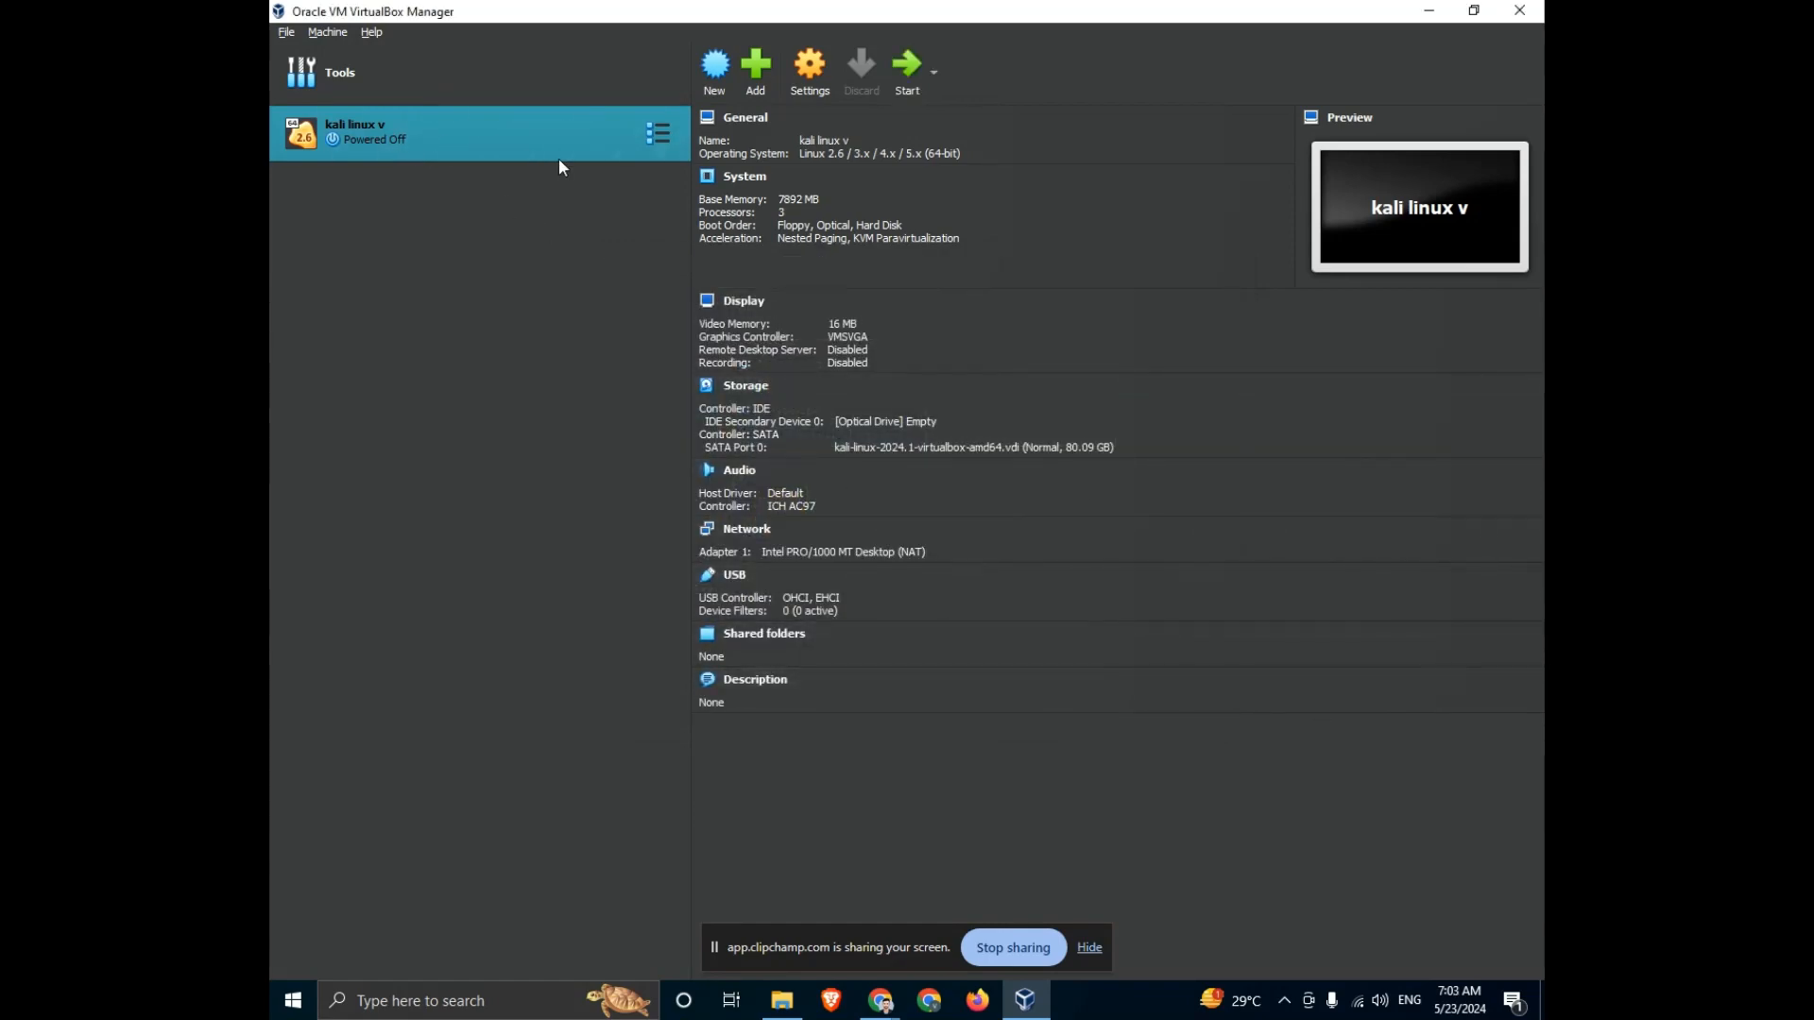
Start the kali linux v machine in a maximized window and log in as kali with the account password
click(909, 75)
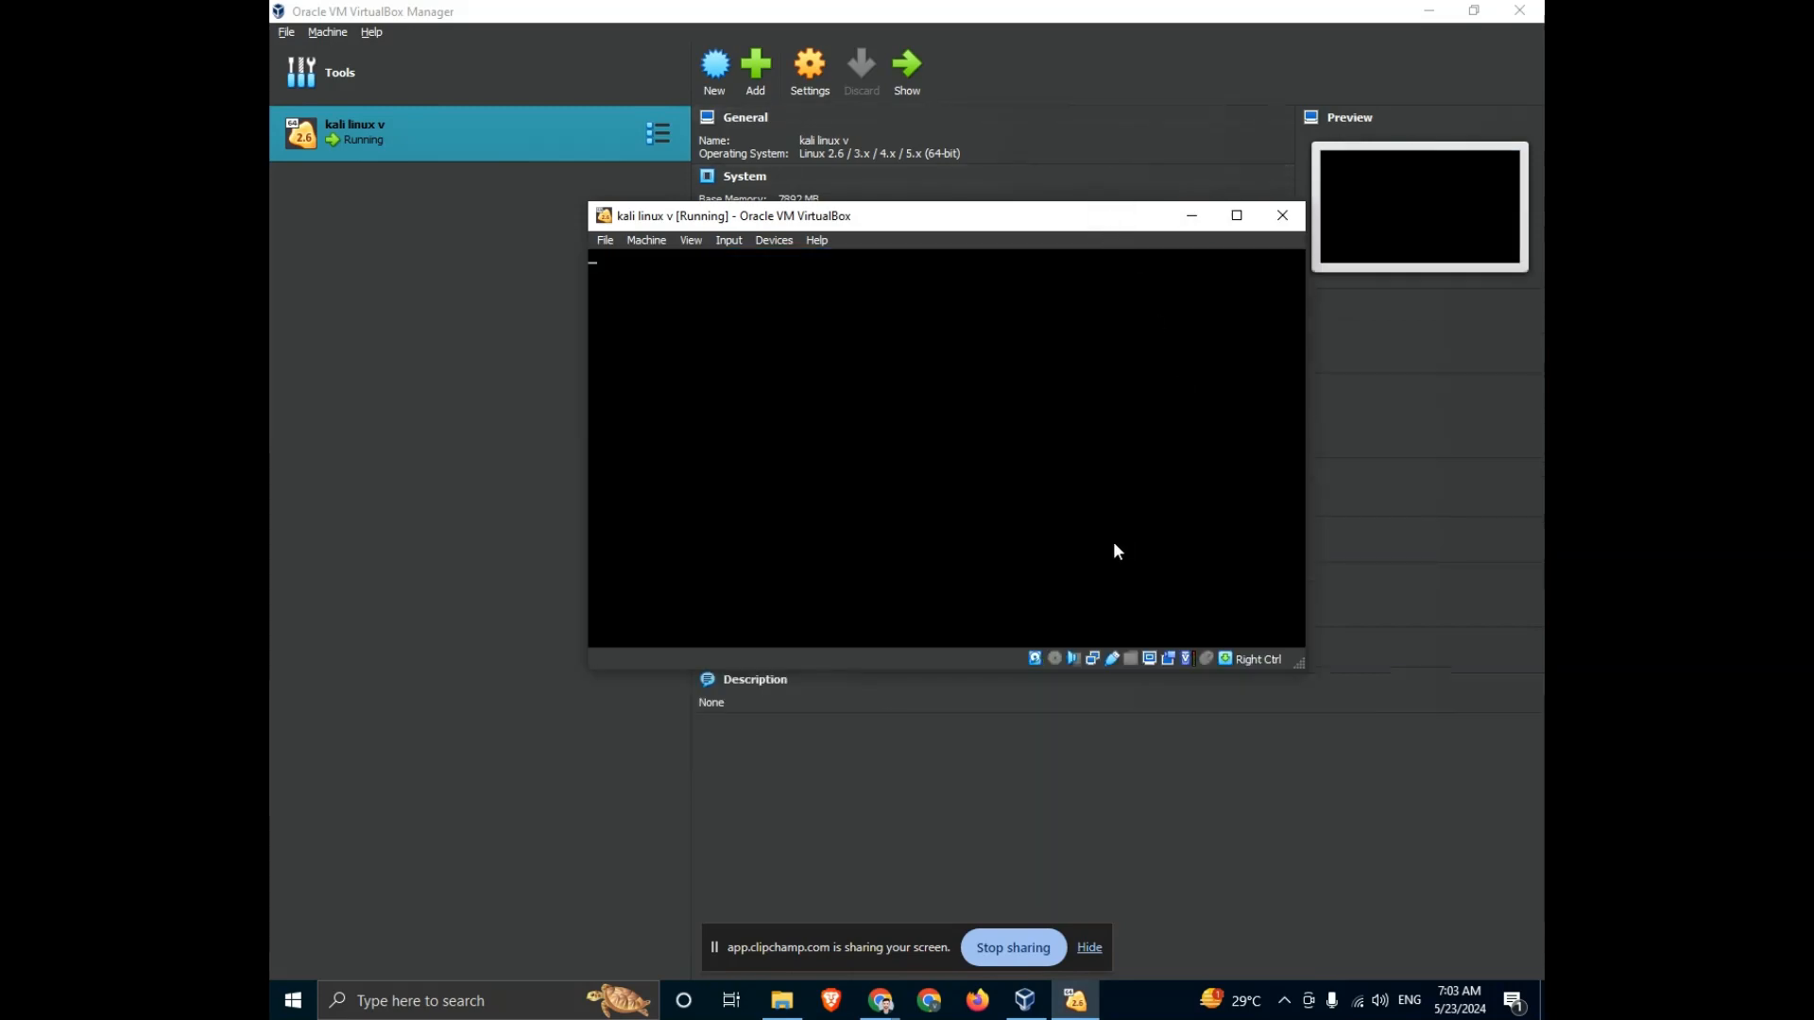
click(1237, 217)
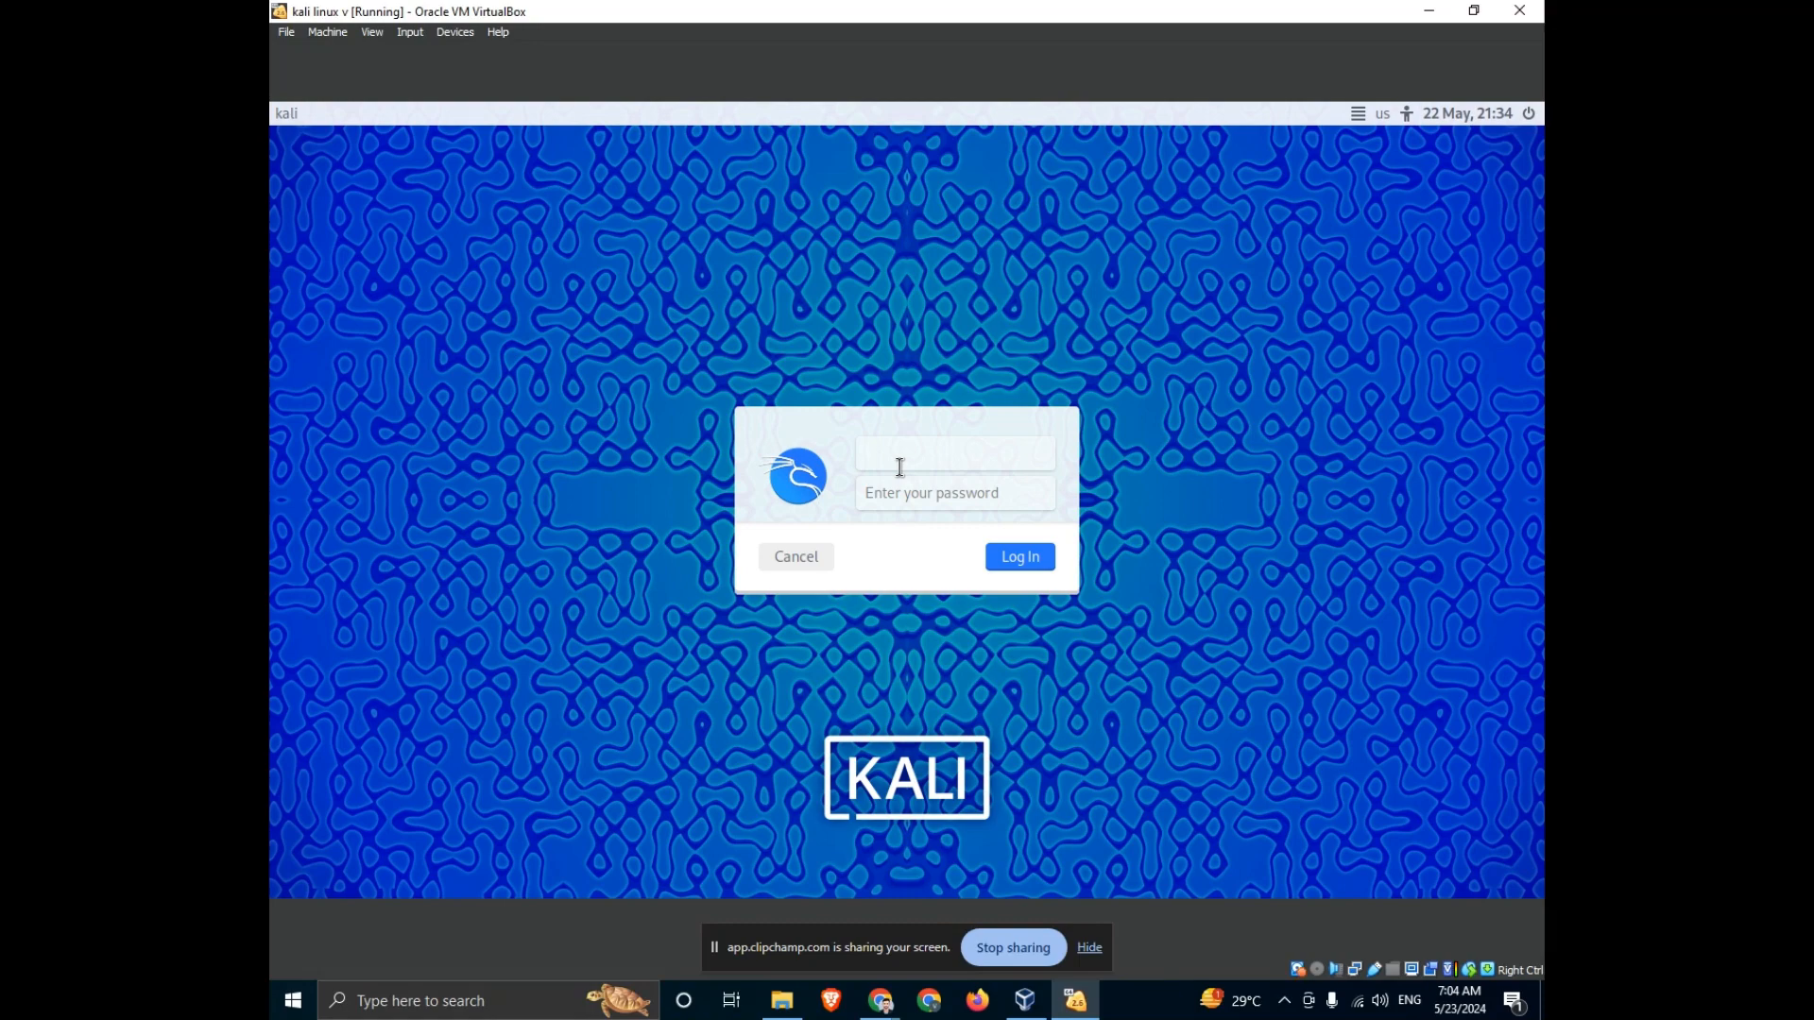
text(kali)
key(Tab)
text(kal)
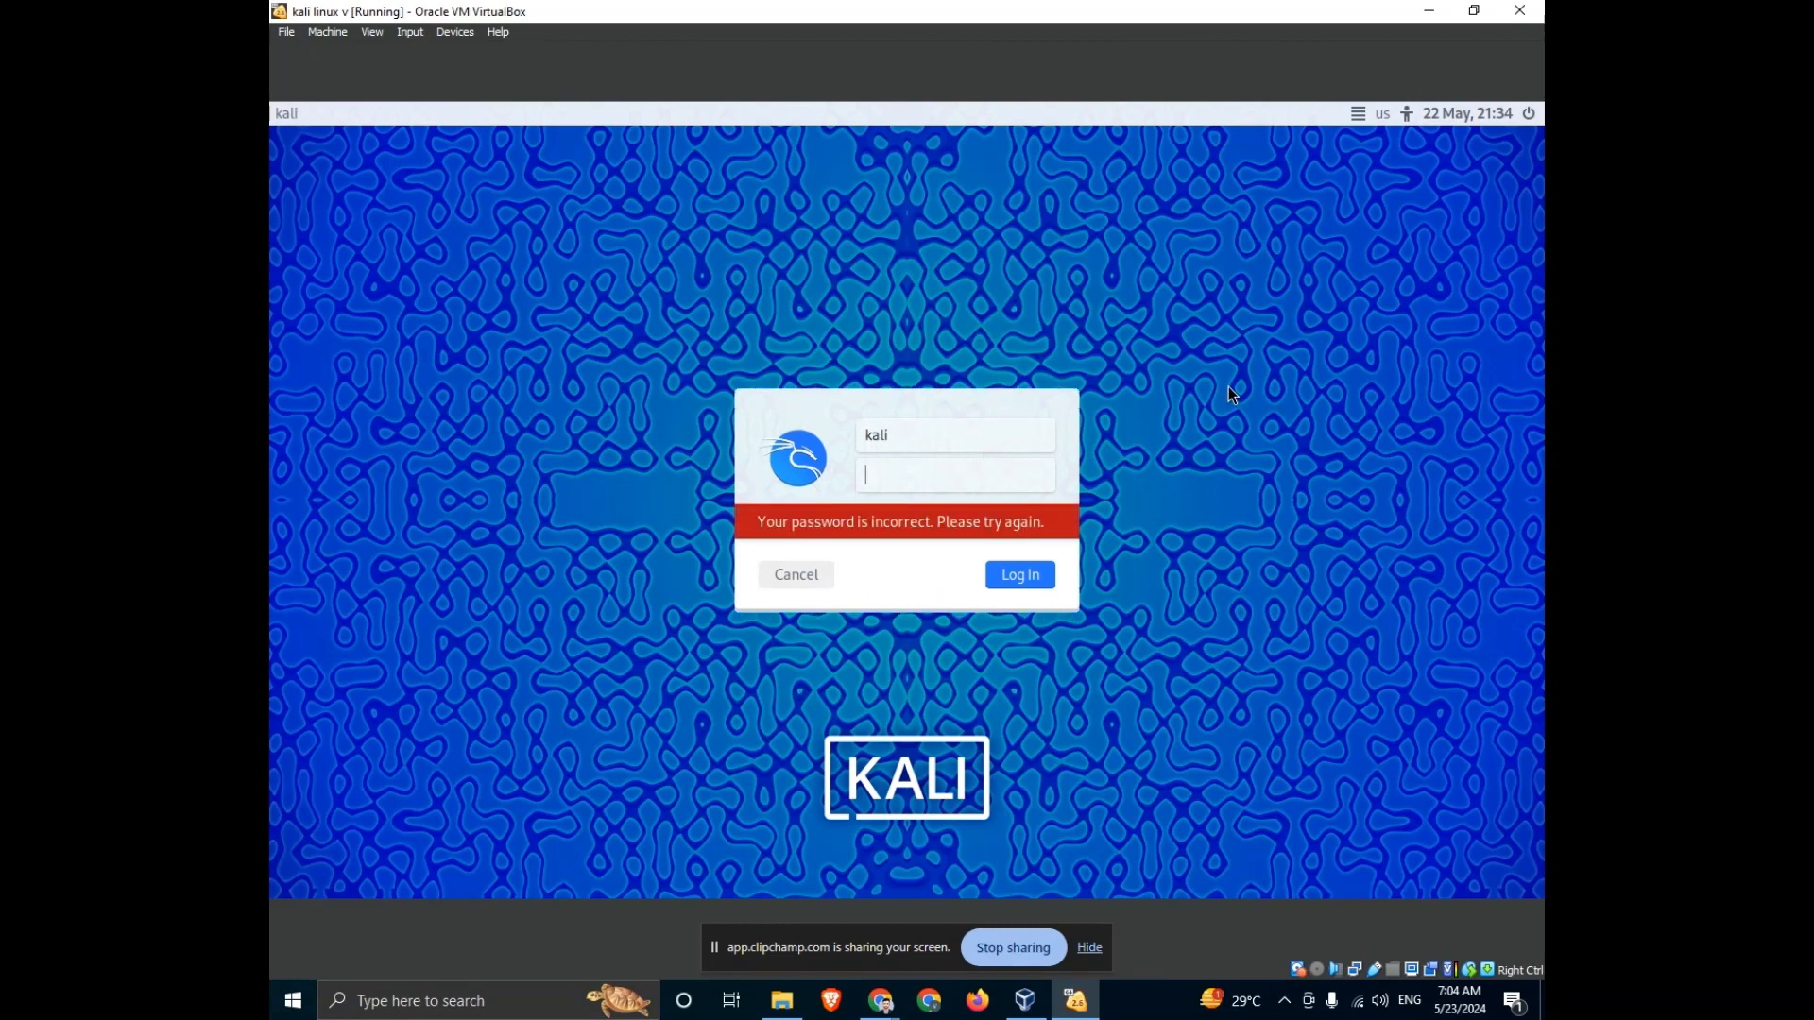
text(kali)
key(Return)
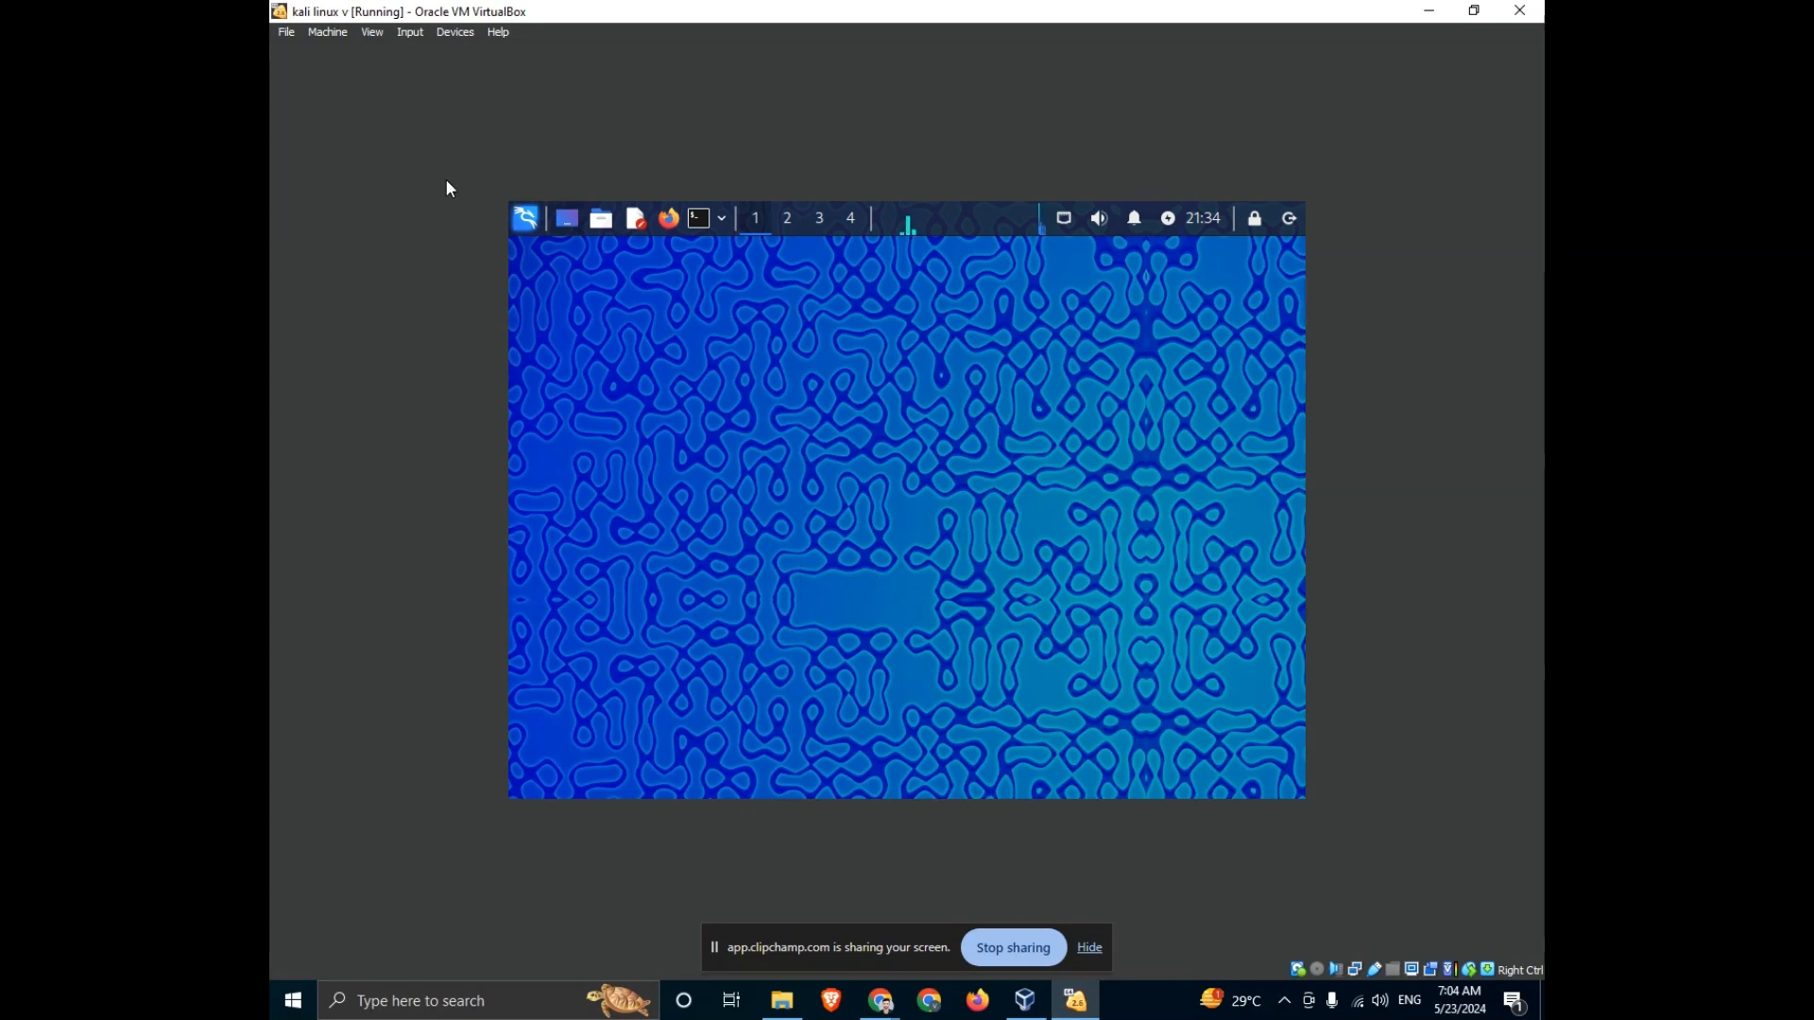
Switch the running virtual machine to full-screen mode
click(452, 31)
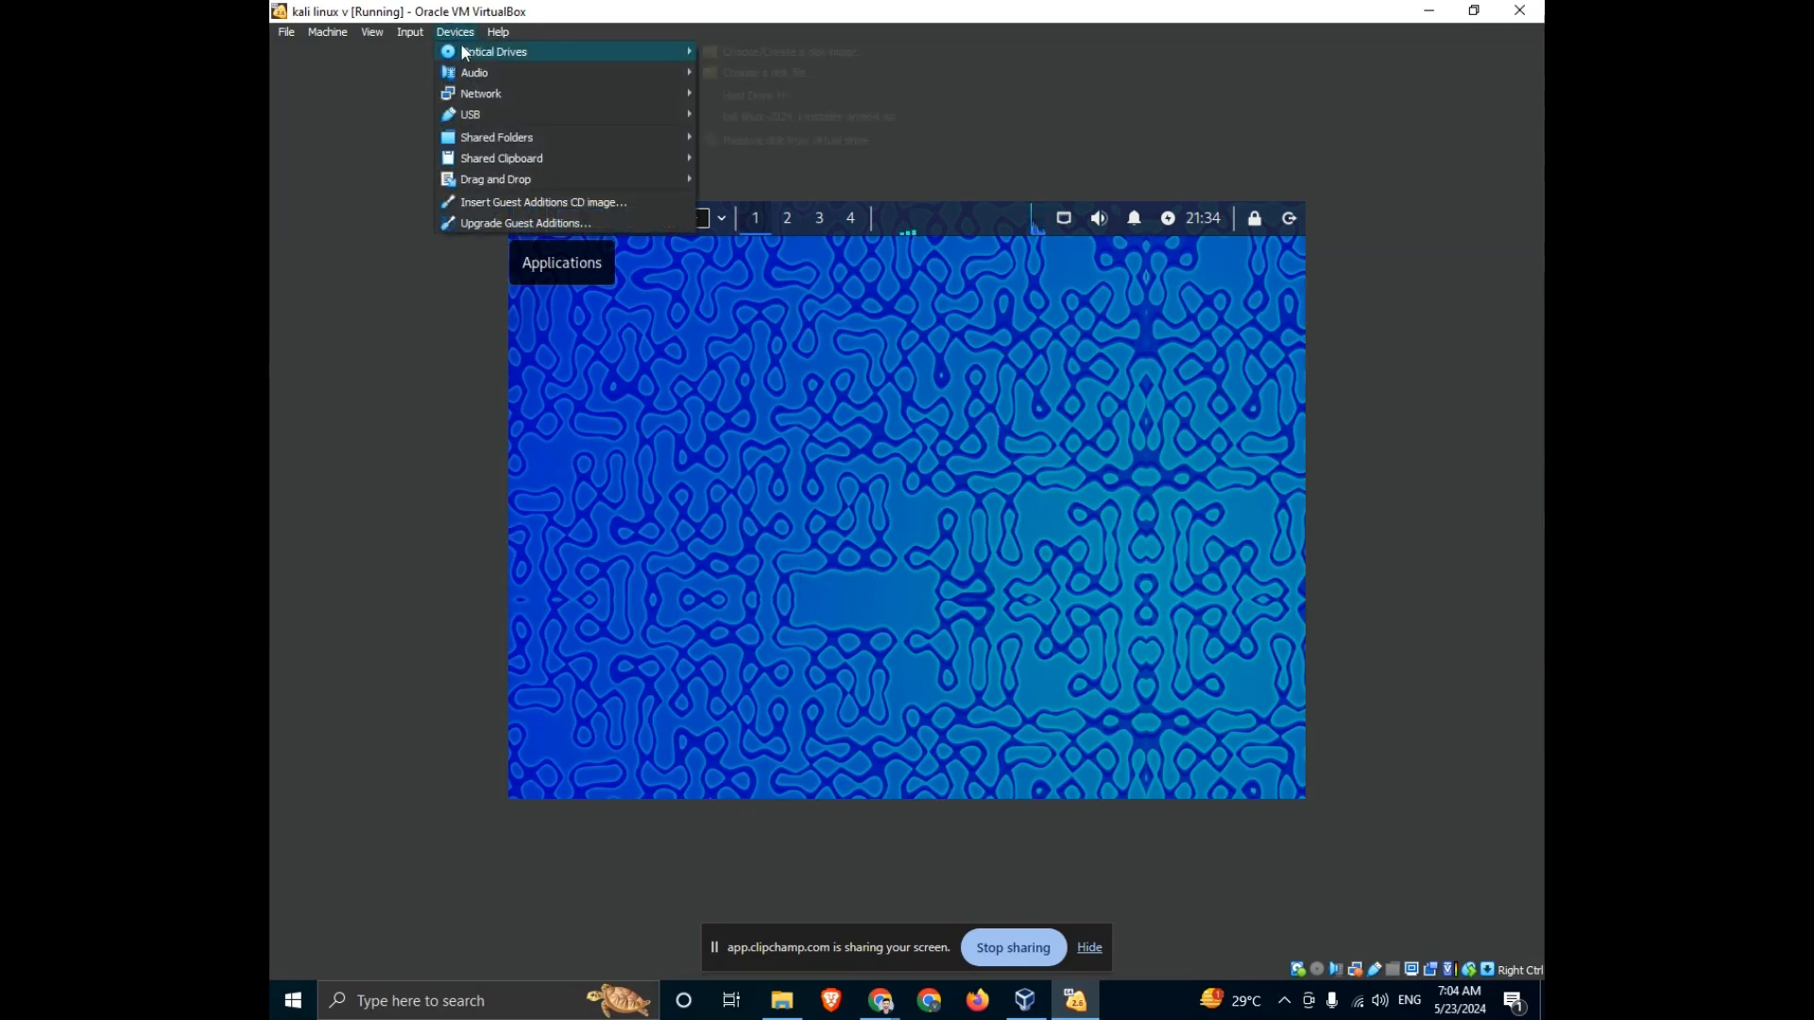
click(473, 335)
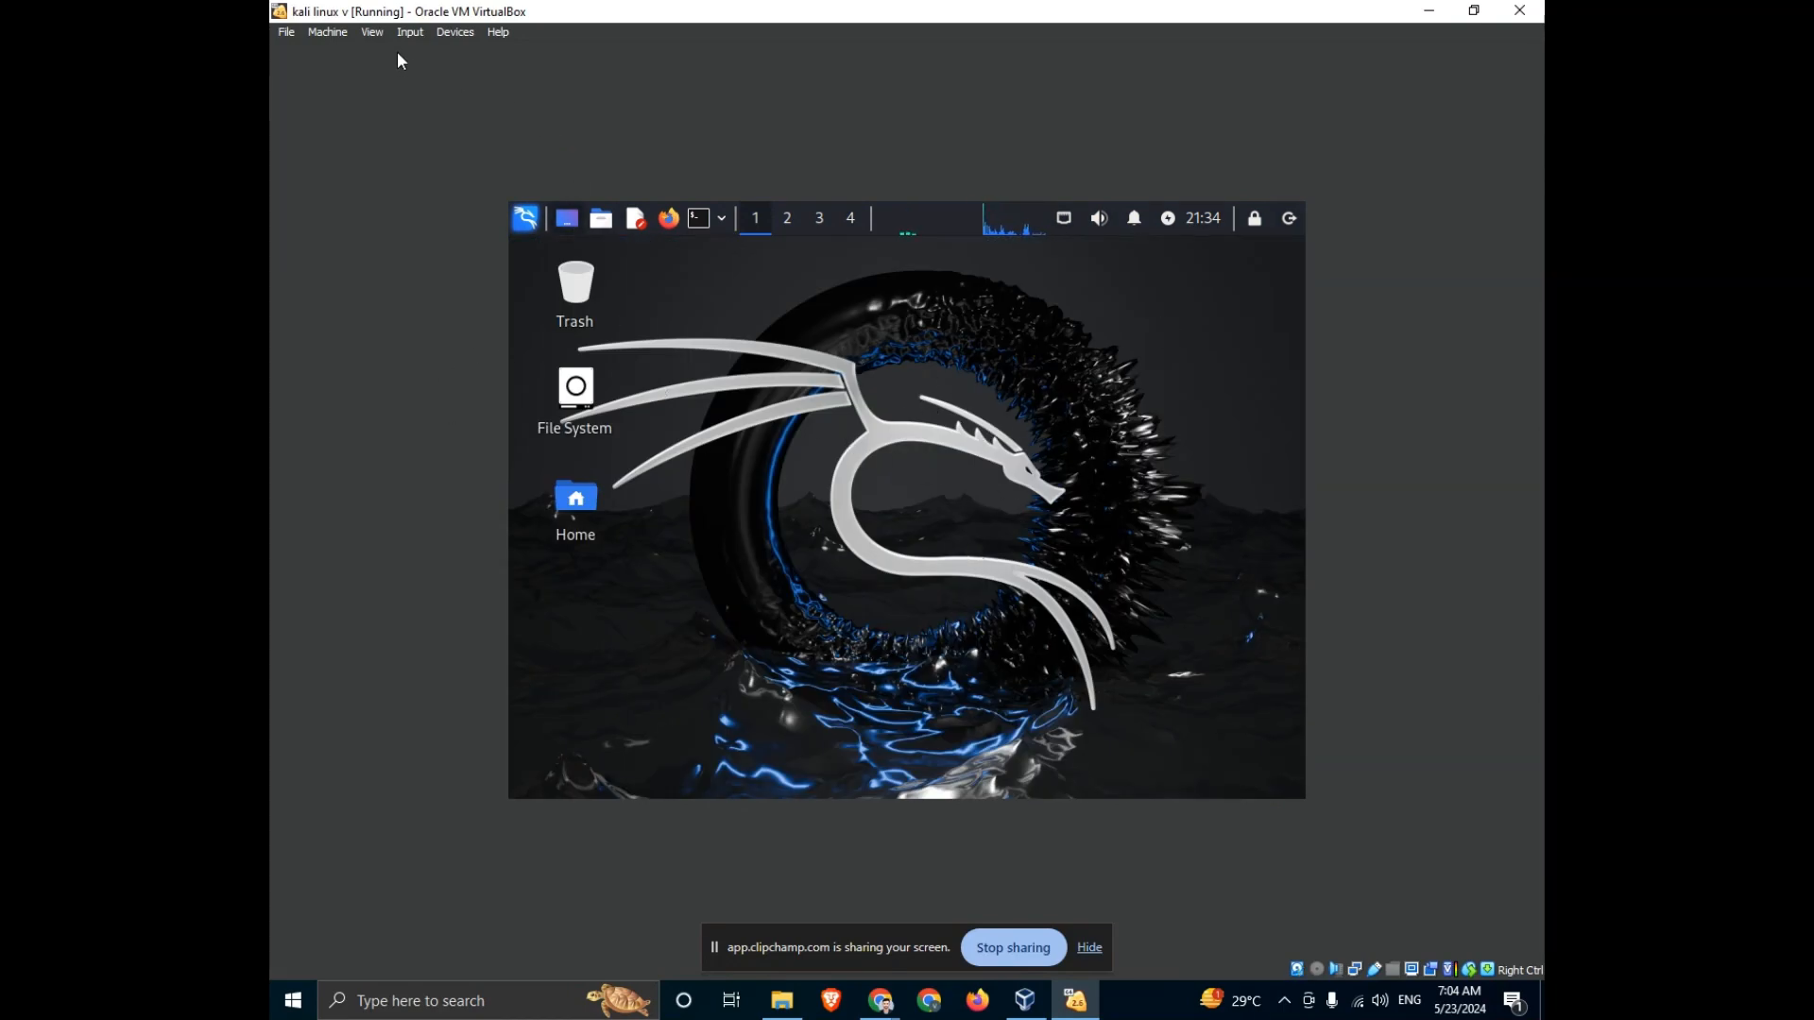
click(373, 32)
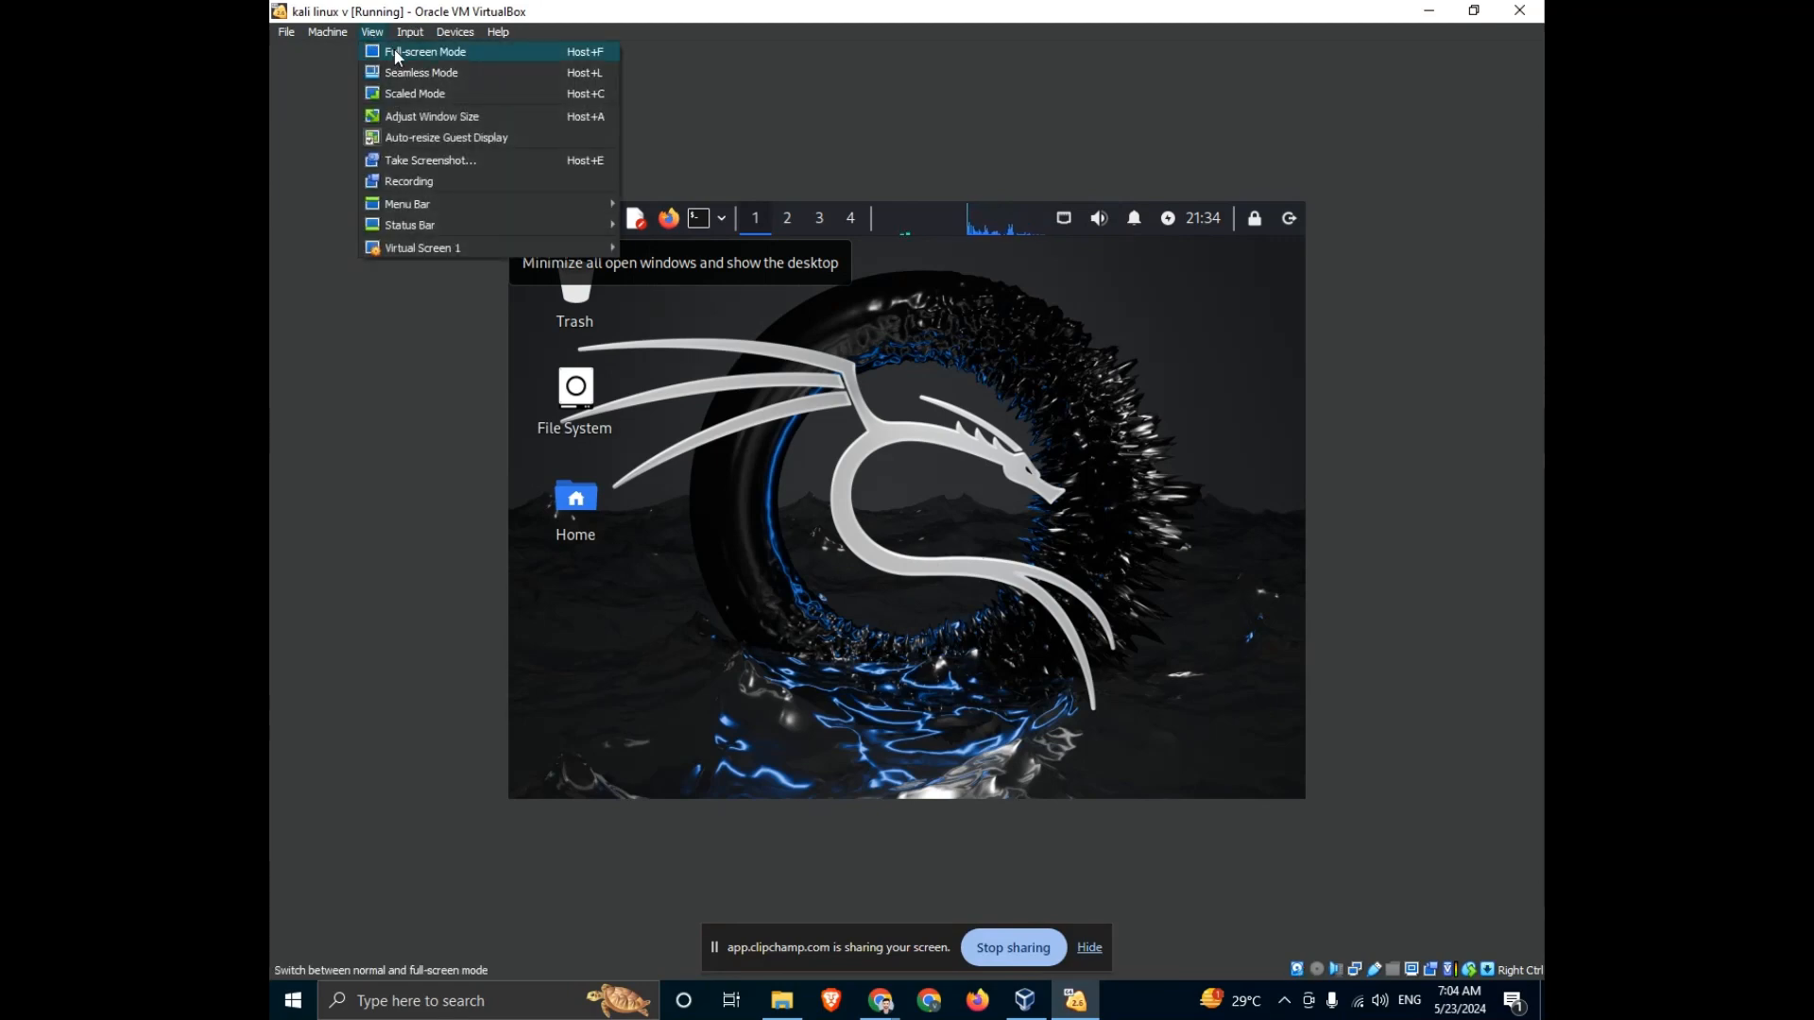
click(394, 52)
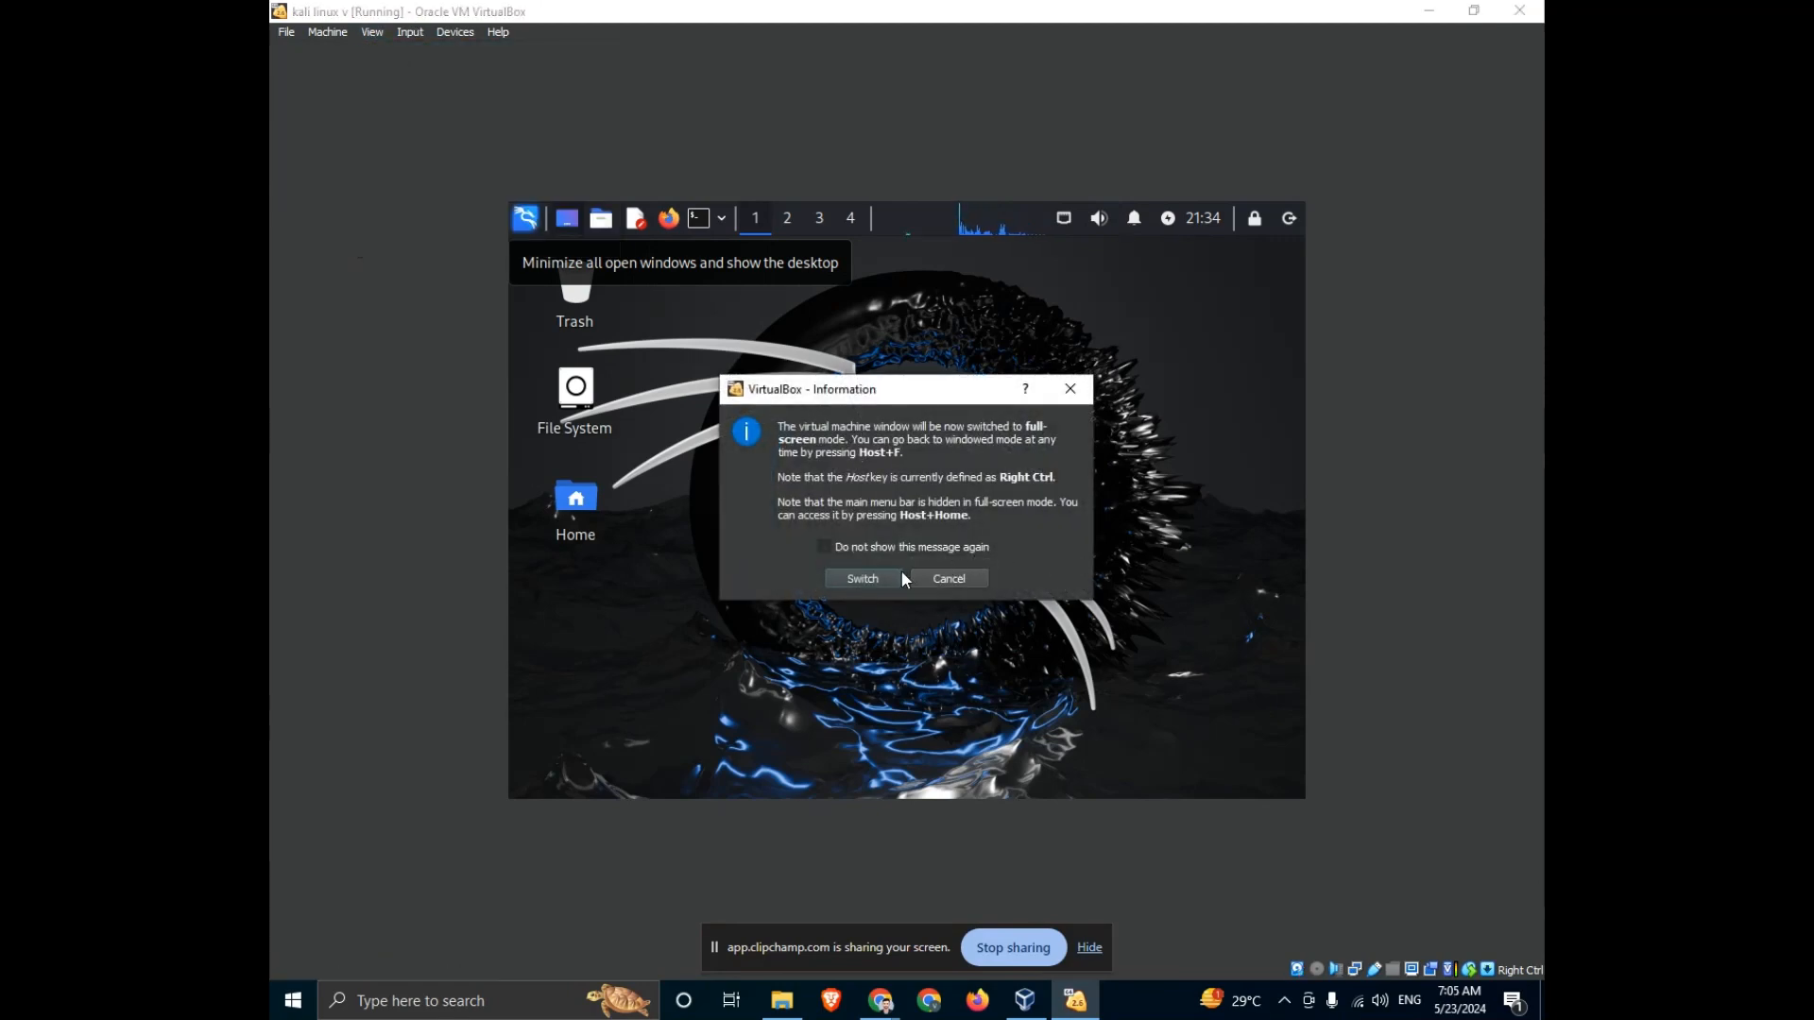
click(856, 572)
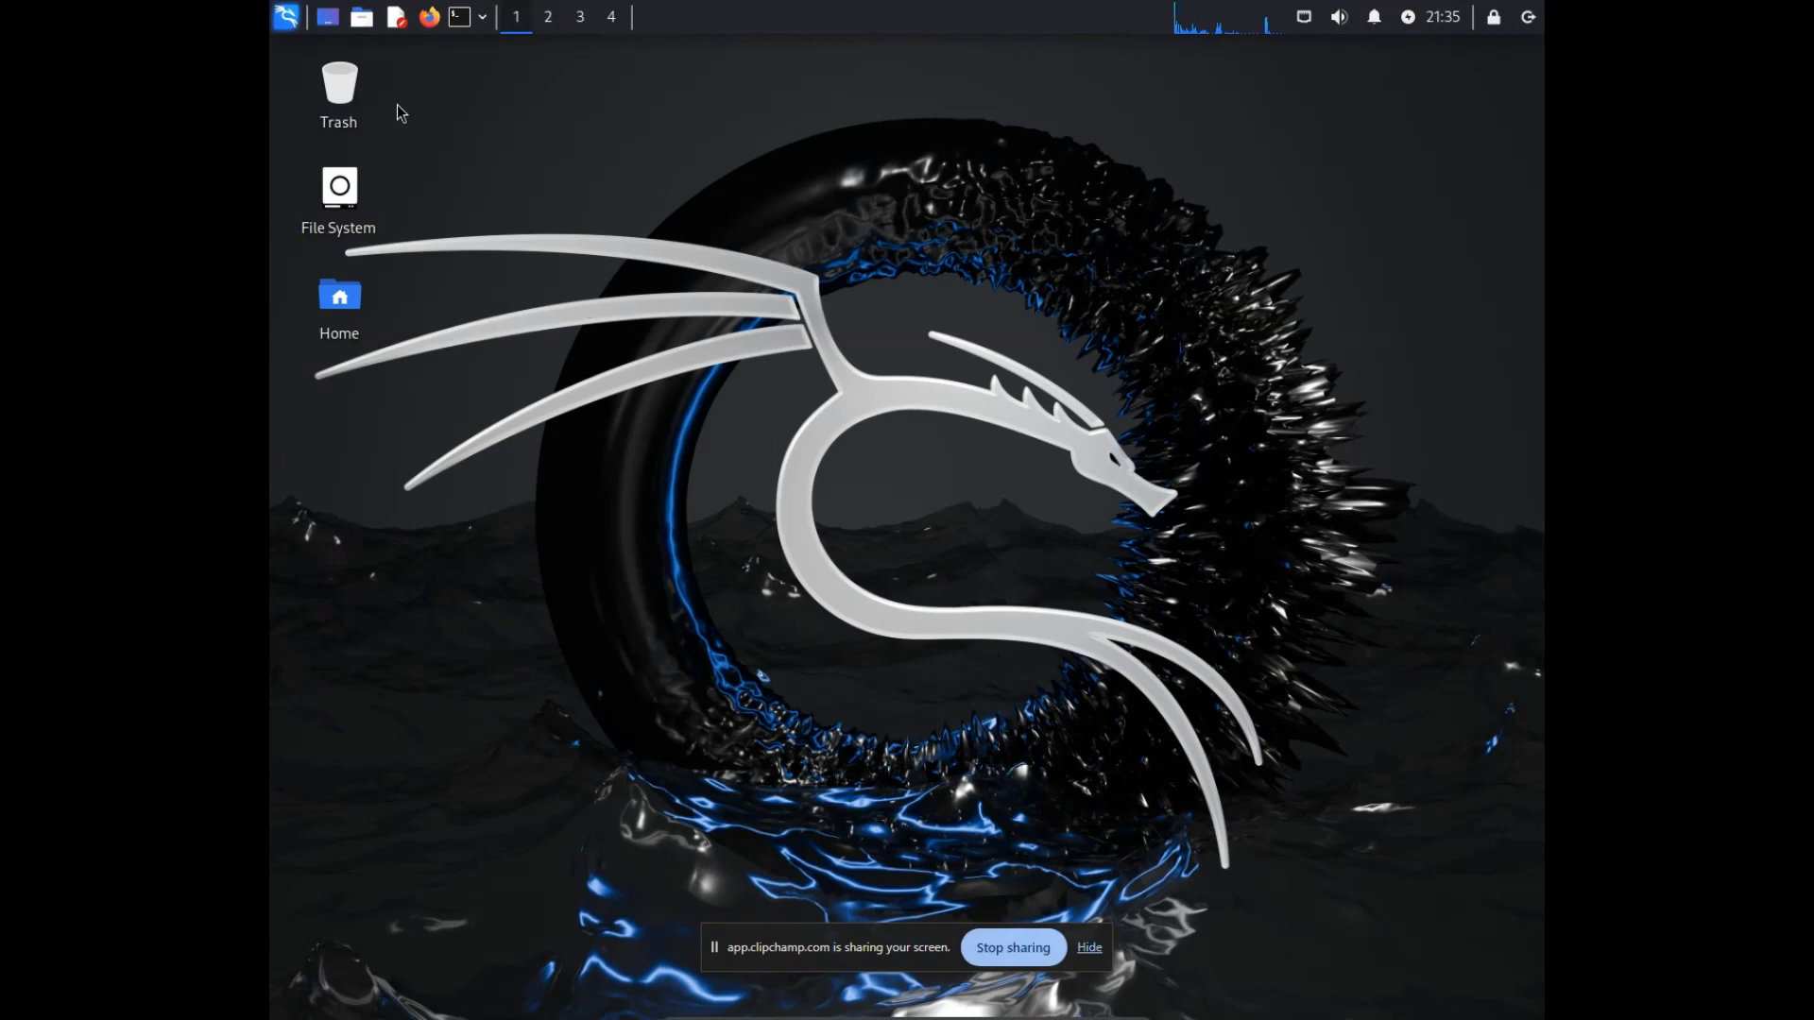
Open a terminal in Kali and switch to the root user with sudo su, entering the account password
click(461, 21)
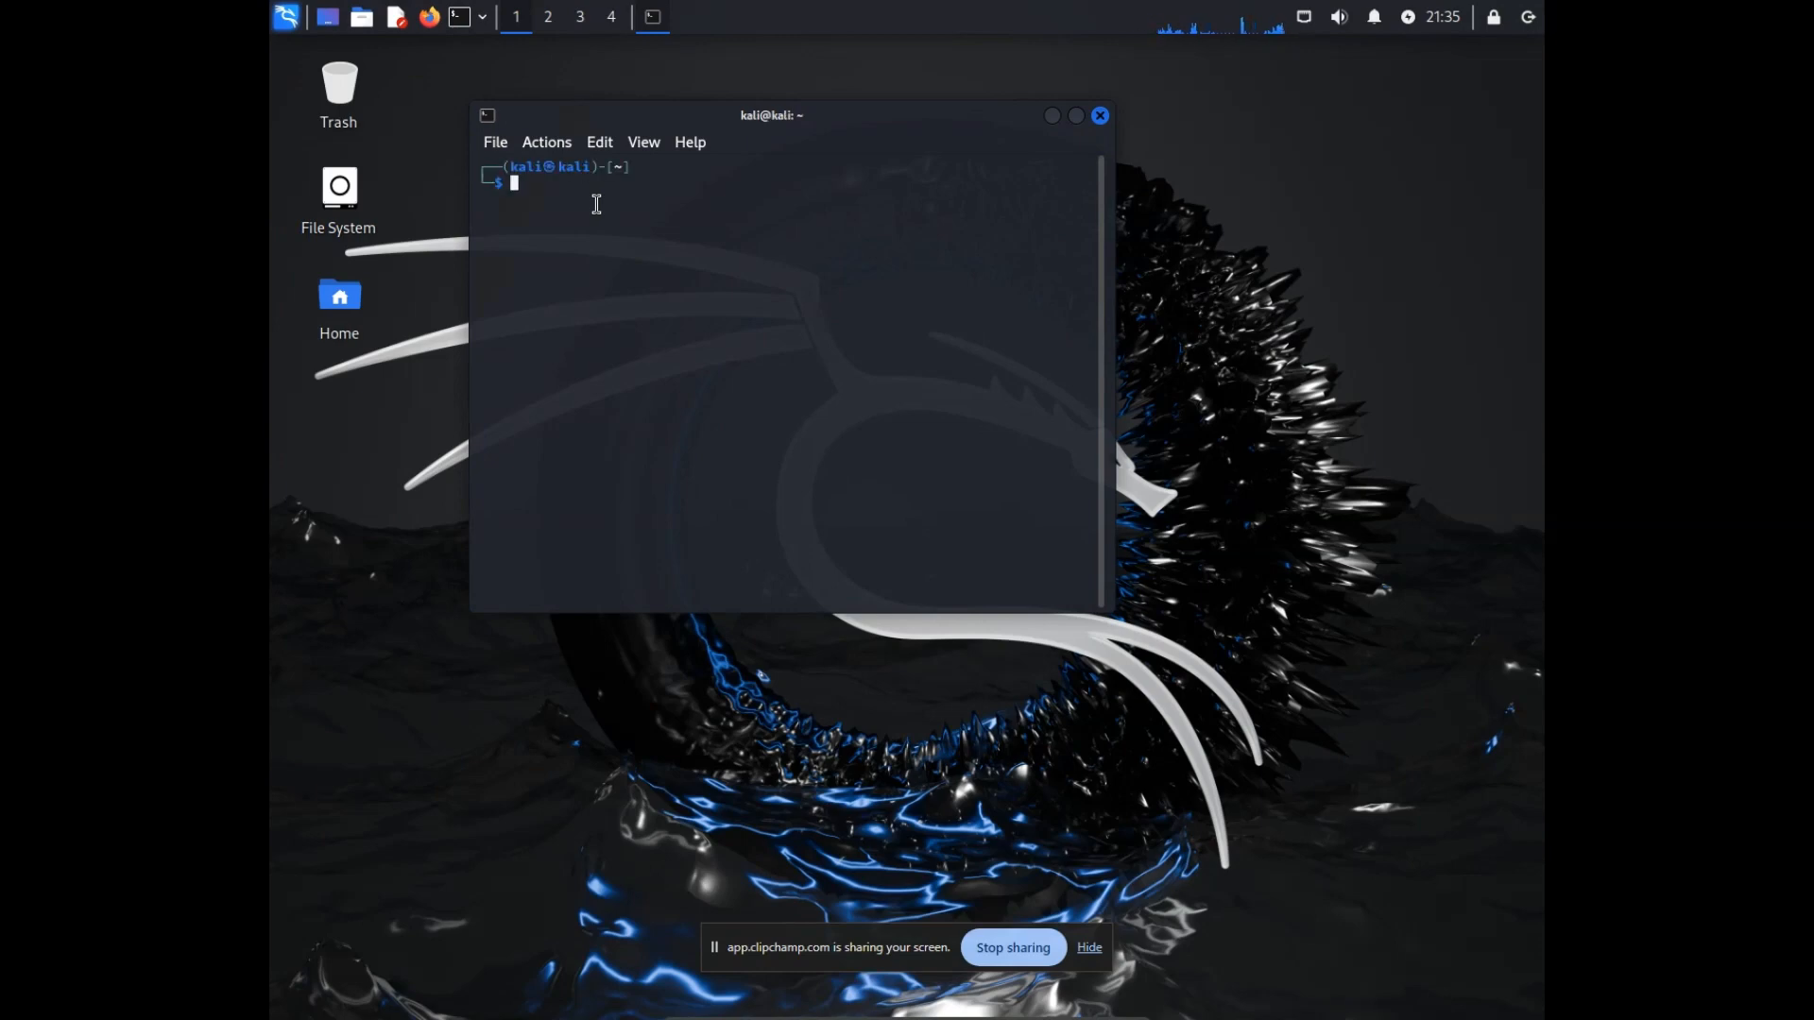
text(sudo su)
key(Return)
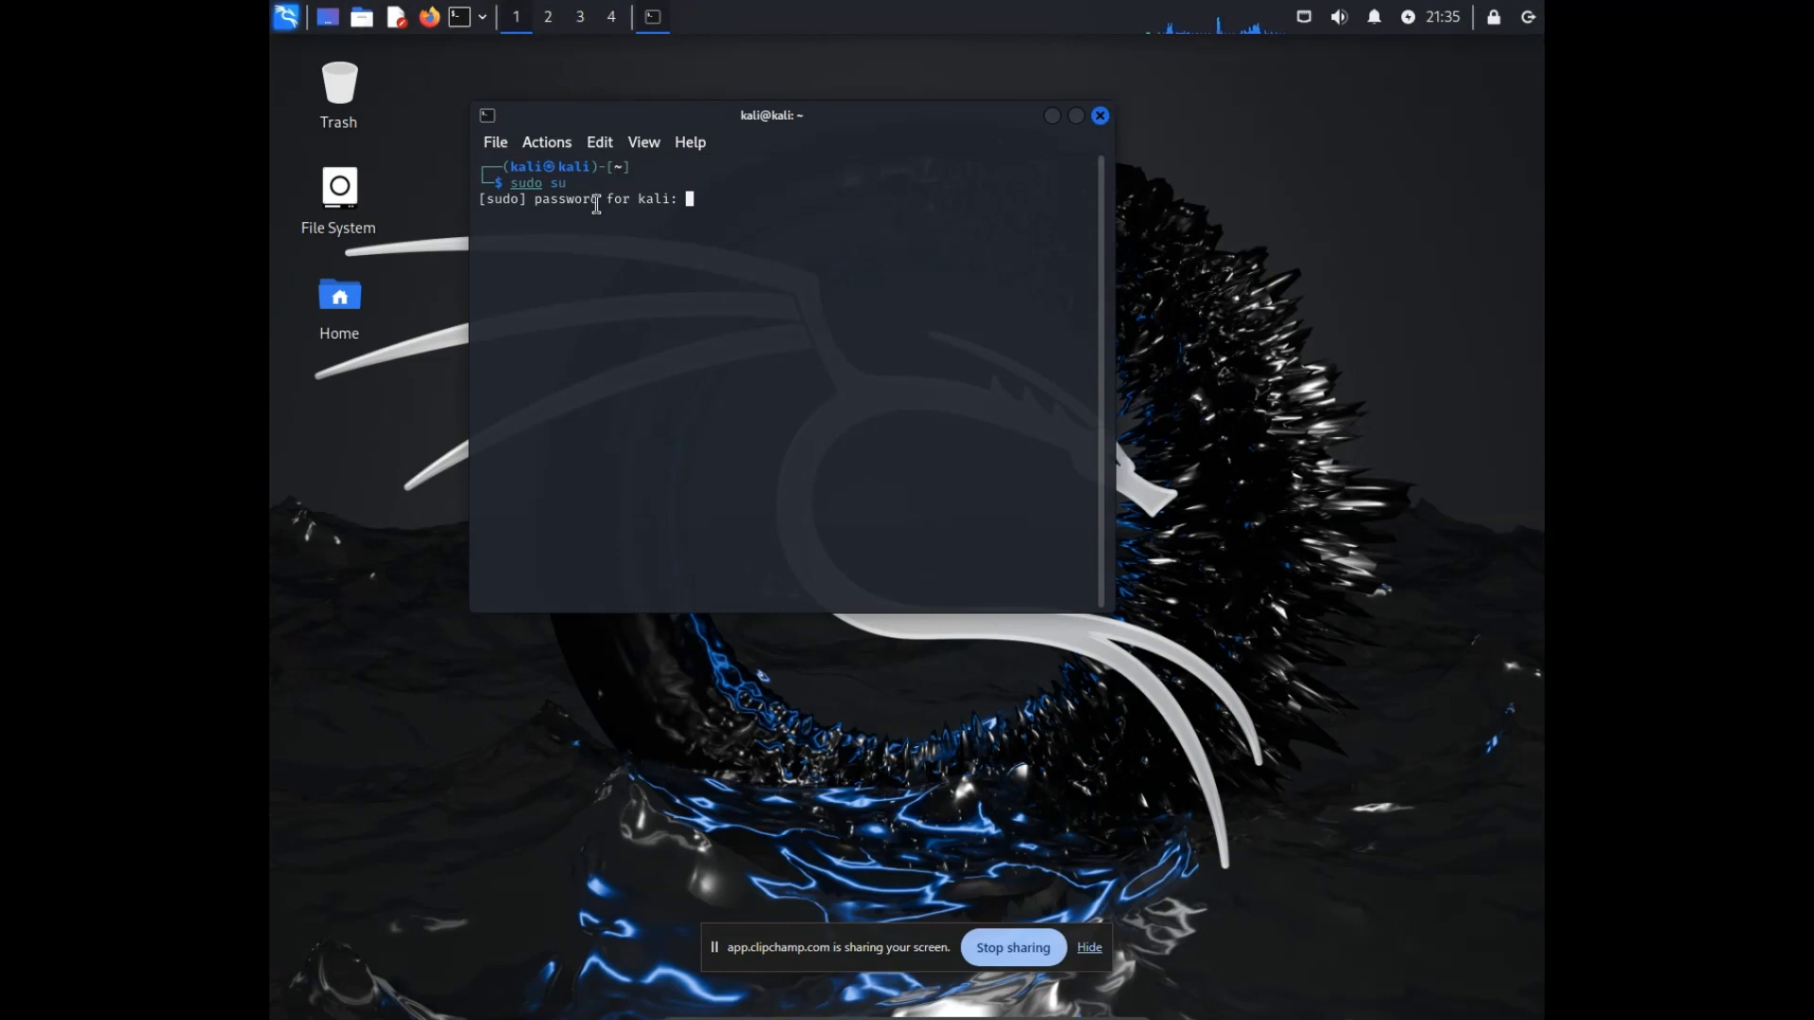
key(Return)
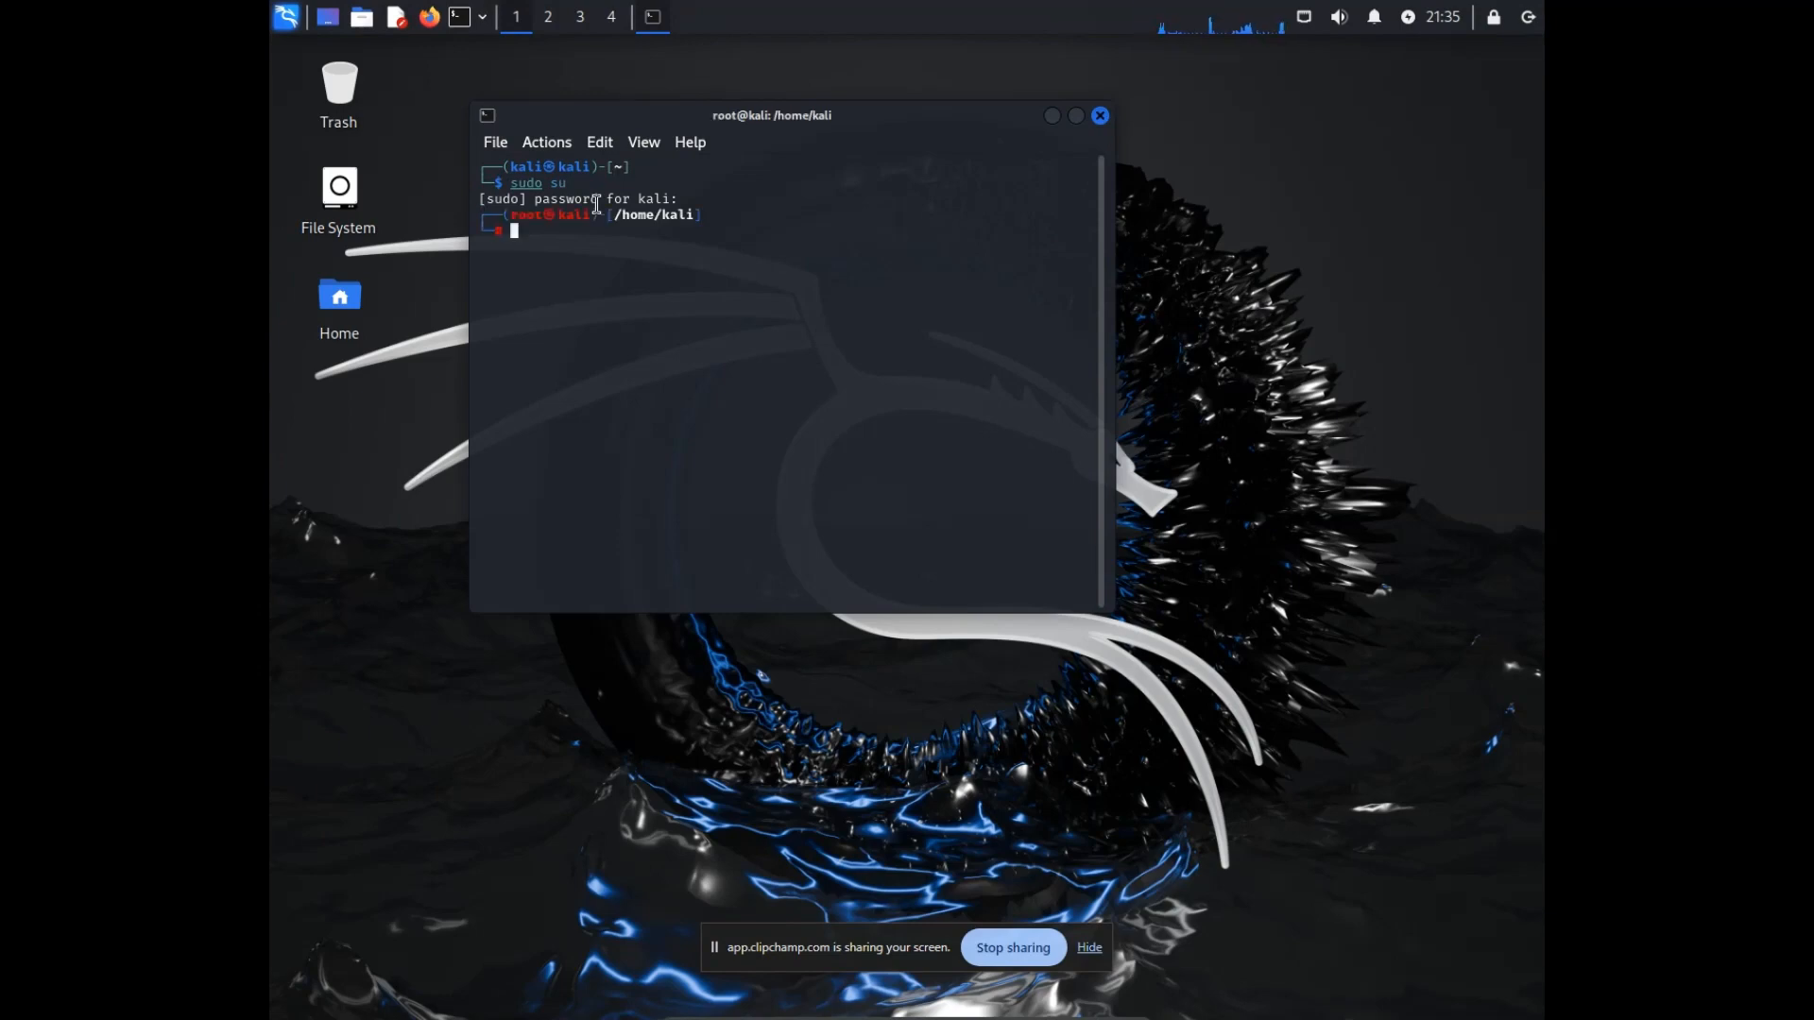
Run apt-get update in the root shell and interrupt it while packages are downloading
text(apt-get update)
key(BackSpace)
key(Return)
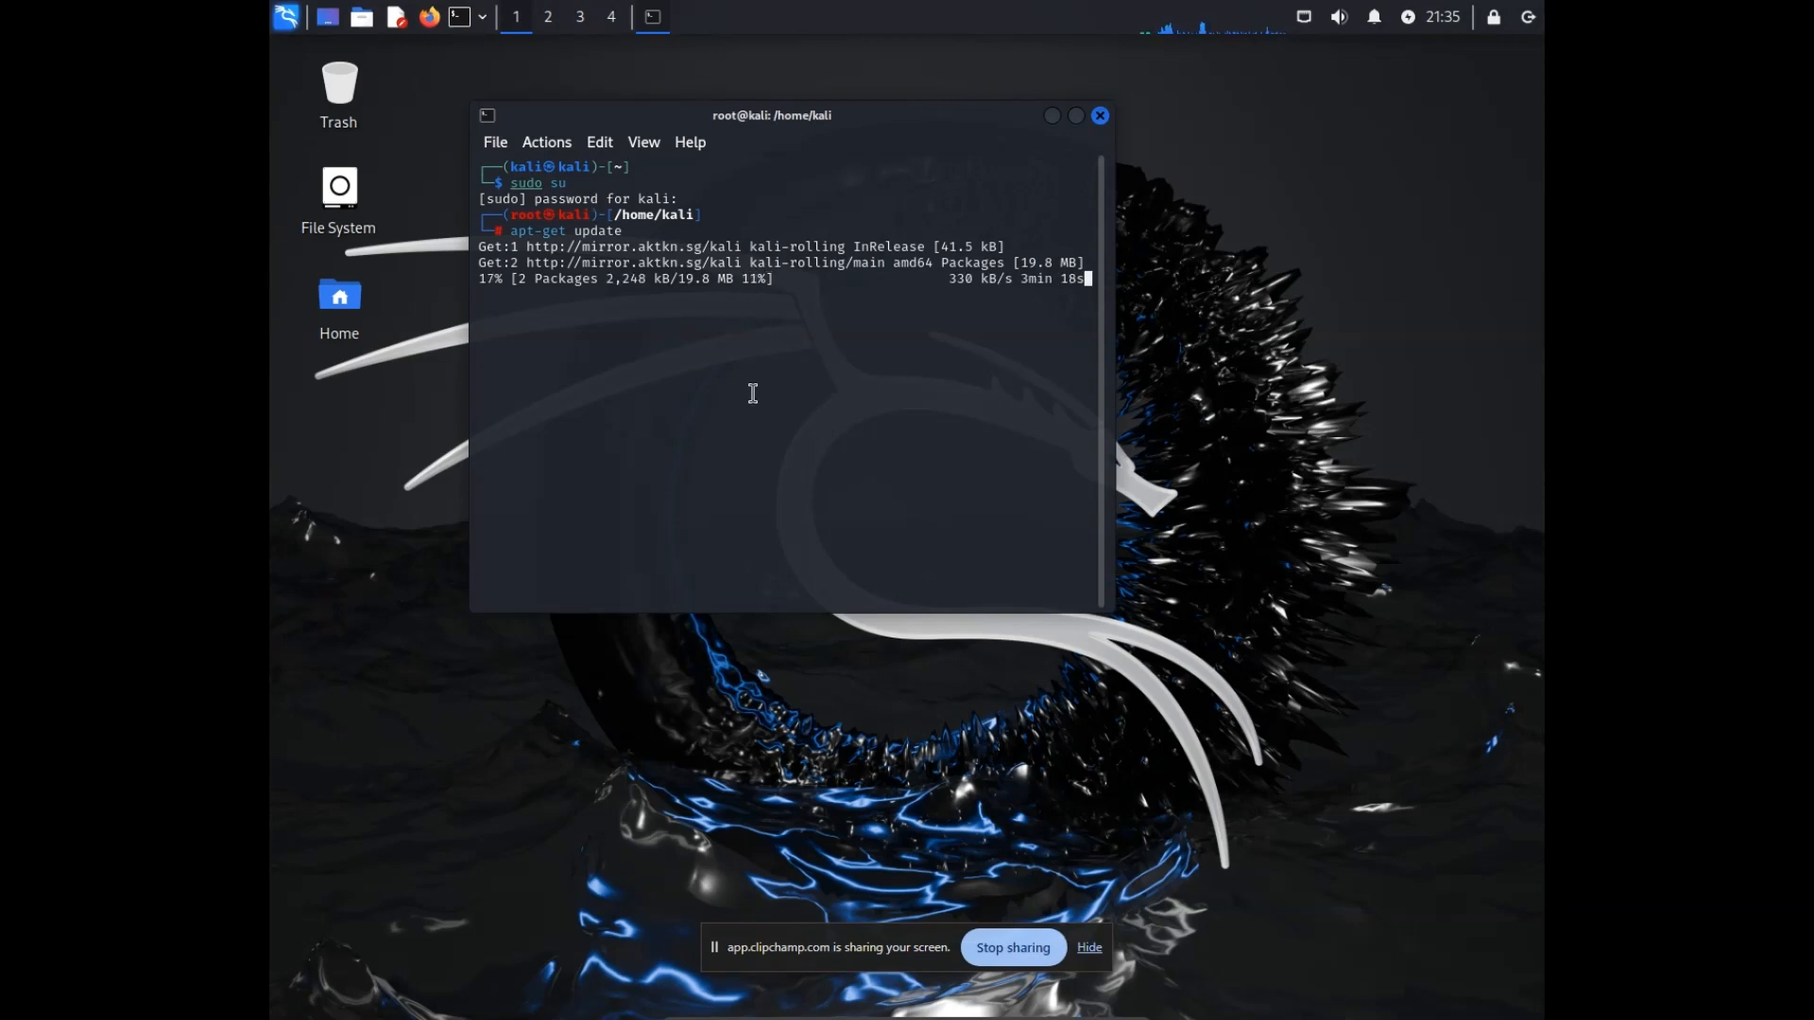
key(ctrl+c)
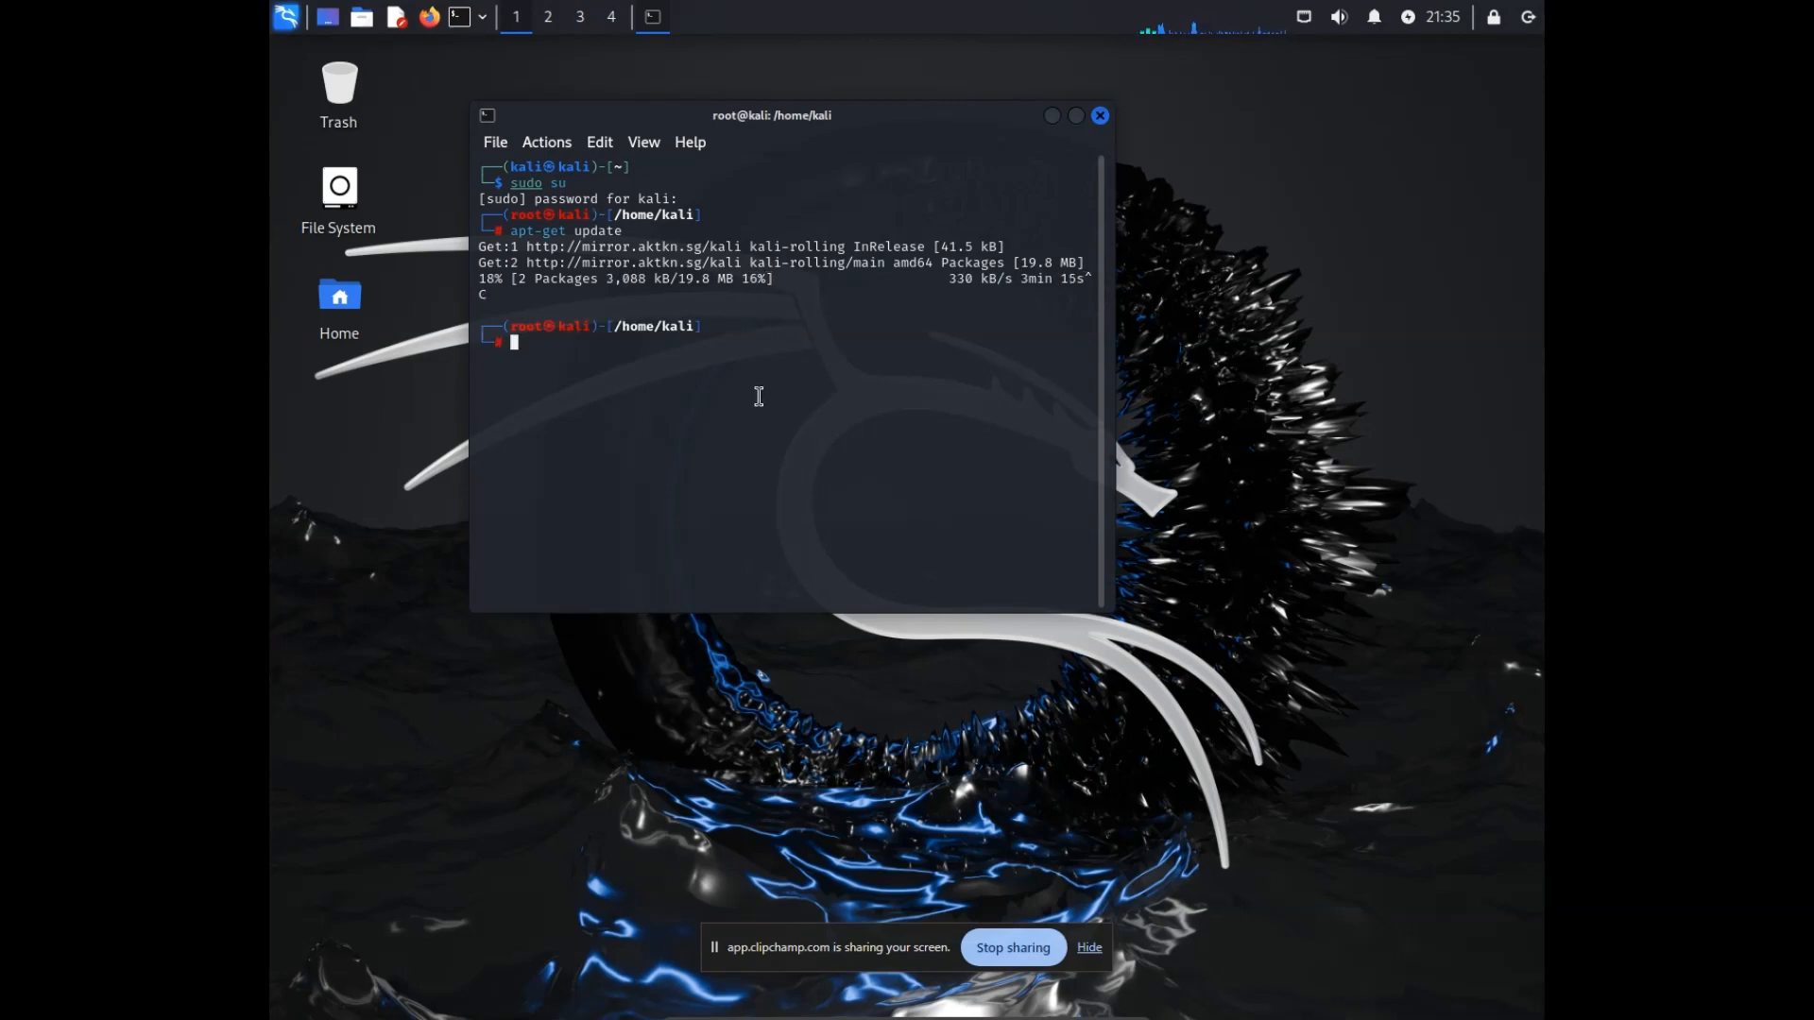
Run apt-get upgrade in the root shell by editing the previous command, and close the terminal
key(Up)
key(Left)
key(Left)
key(Left)
key(Left)
key(Delete)
key(Delete)
key(Delete)
key(Delete)
text(grade)
key(Return)
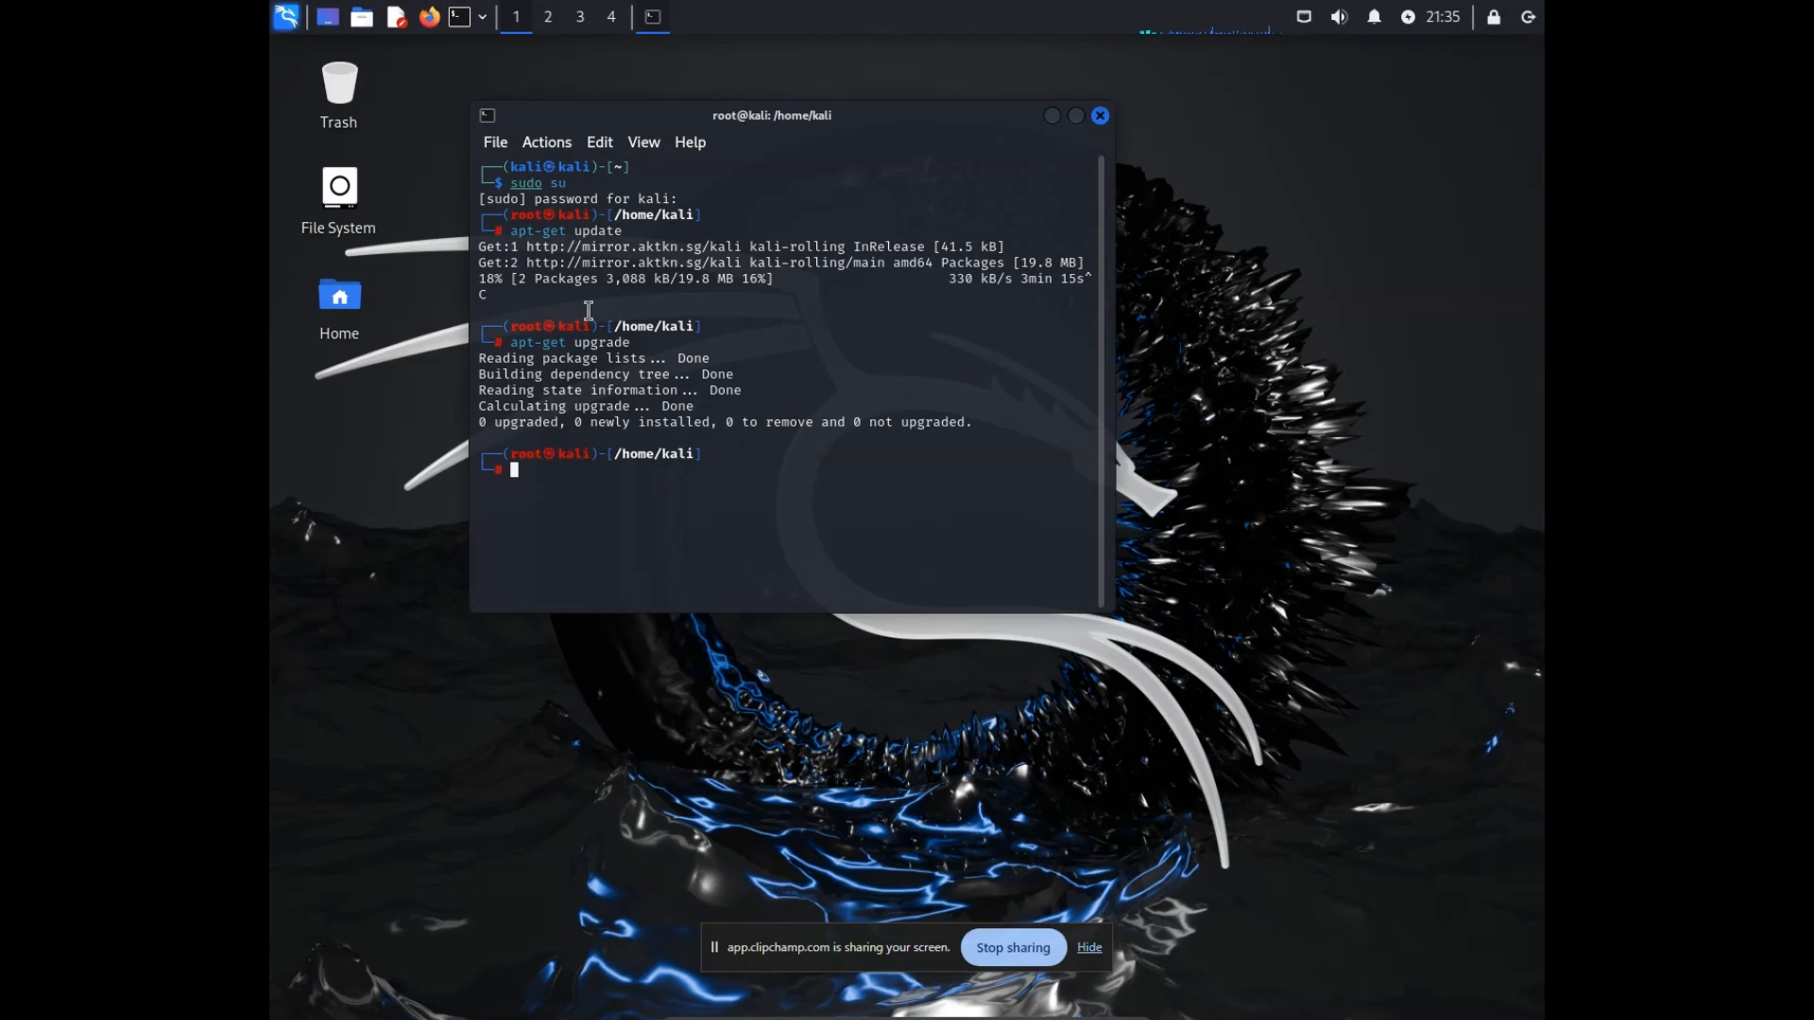
click(1100, 115)
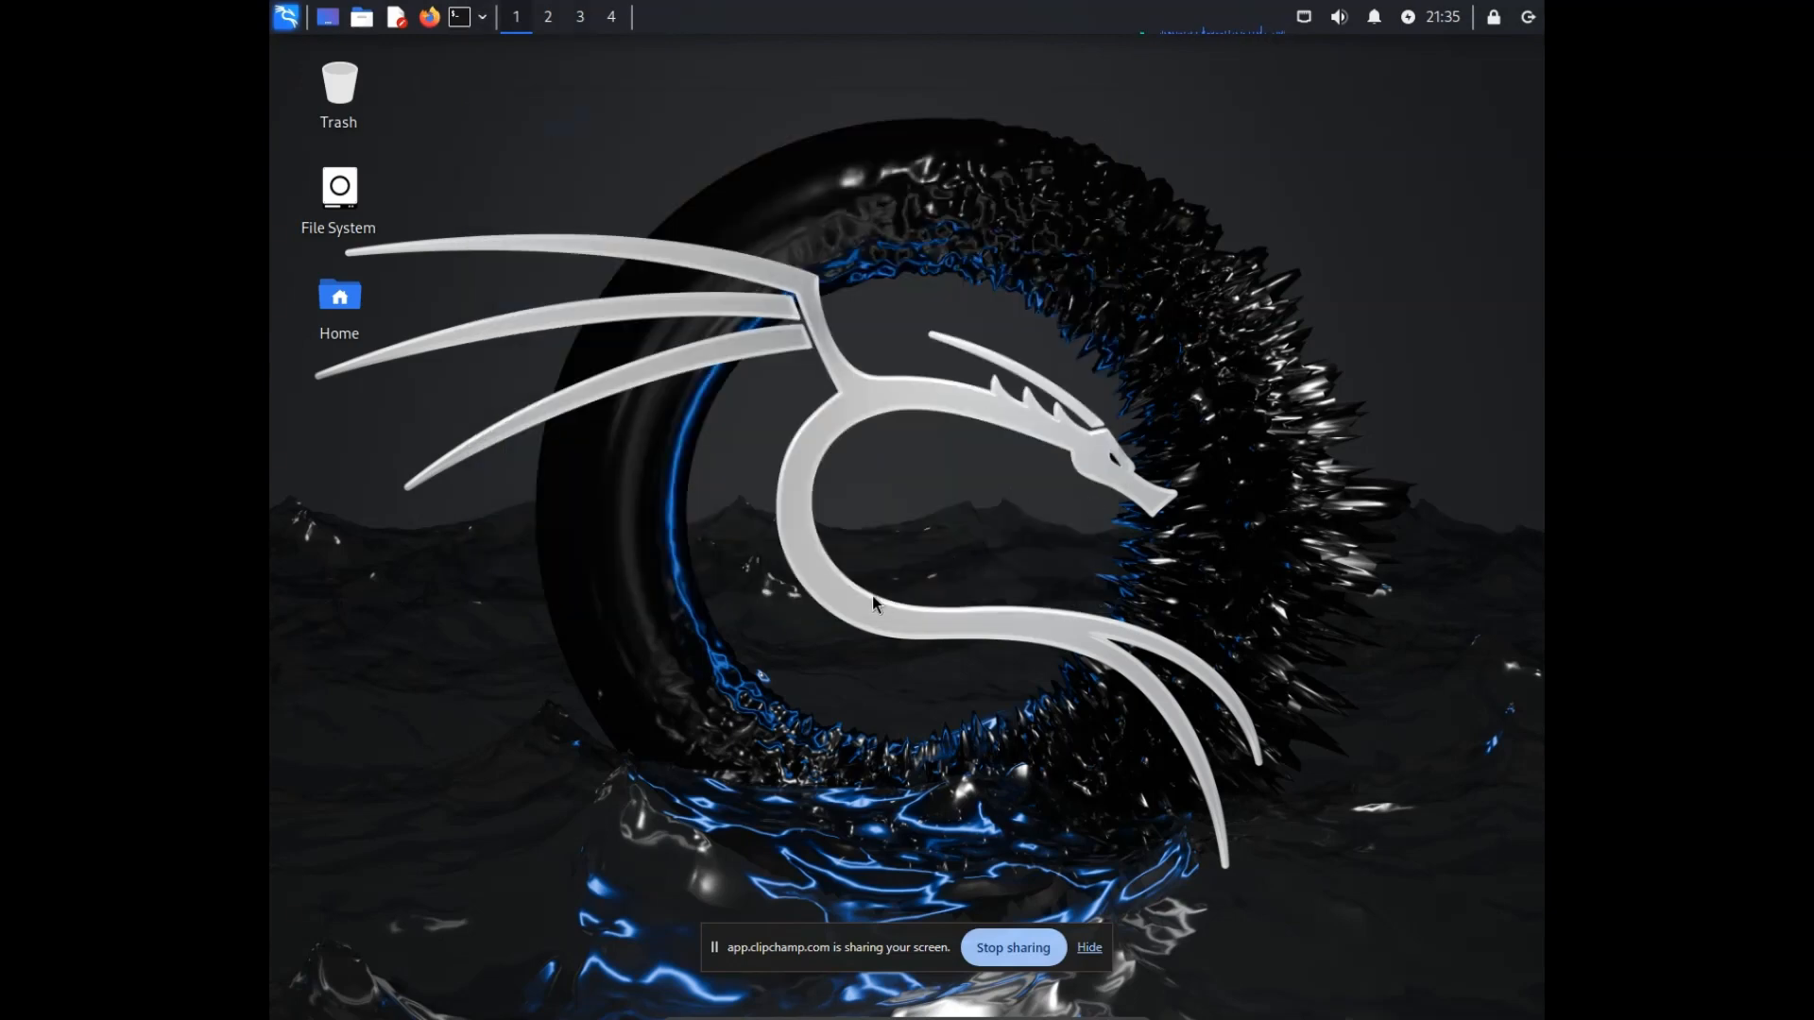